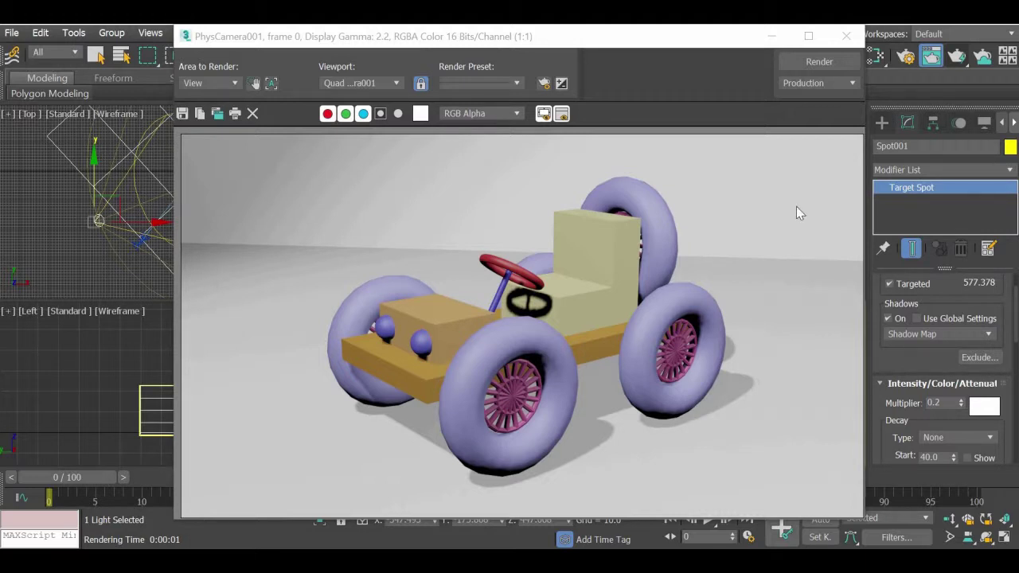
- Save the modified scene and open the jeep scene file from the project 1-jeep folder
click(845, 36)
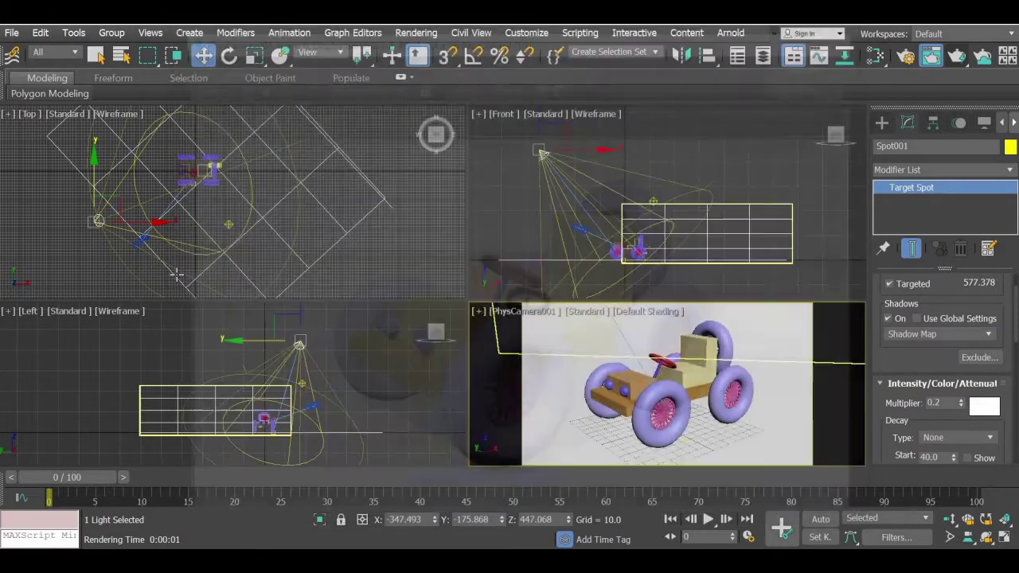
click(12, 33)
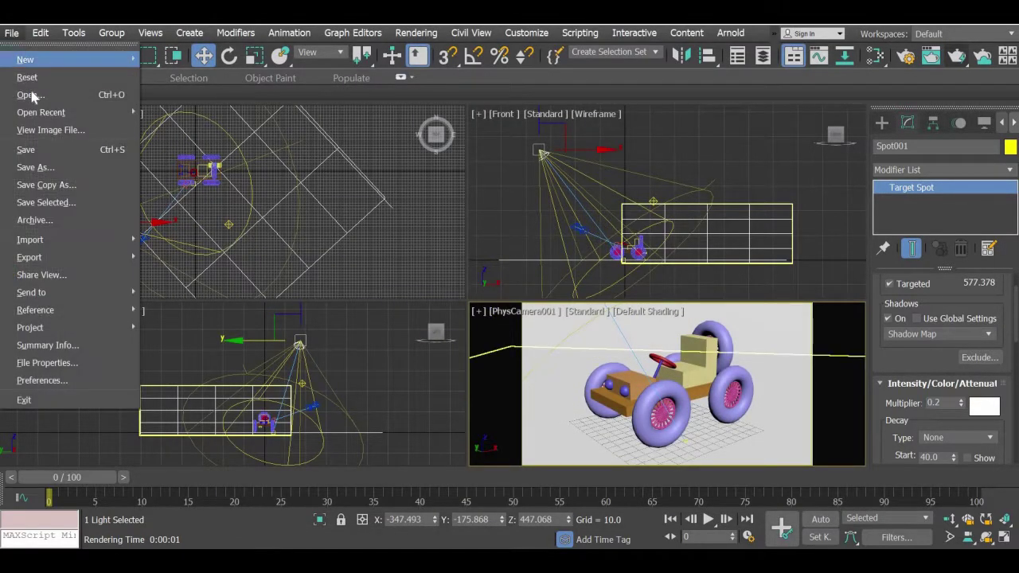
click(32, 95)
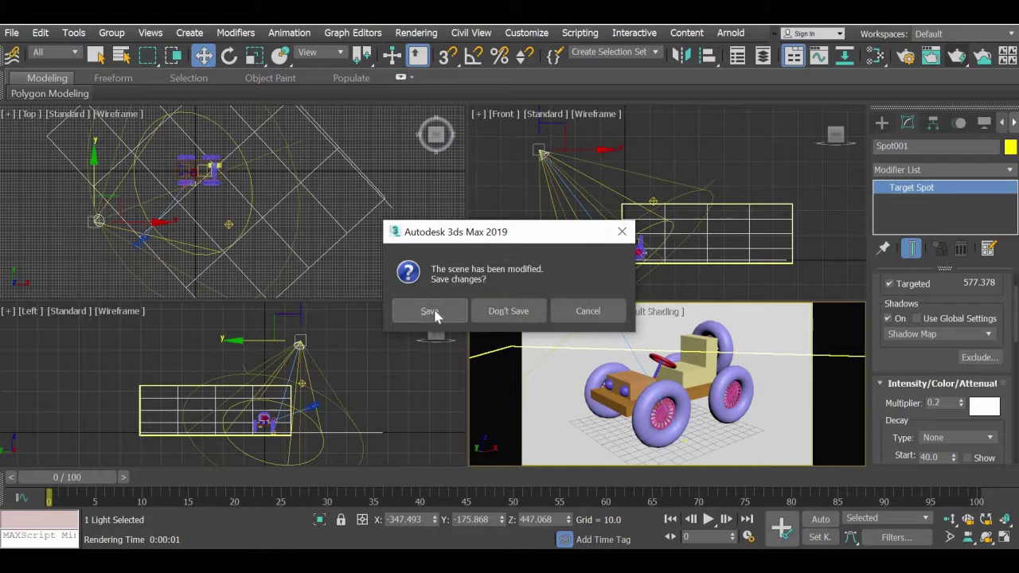
click(431, 311)
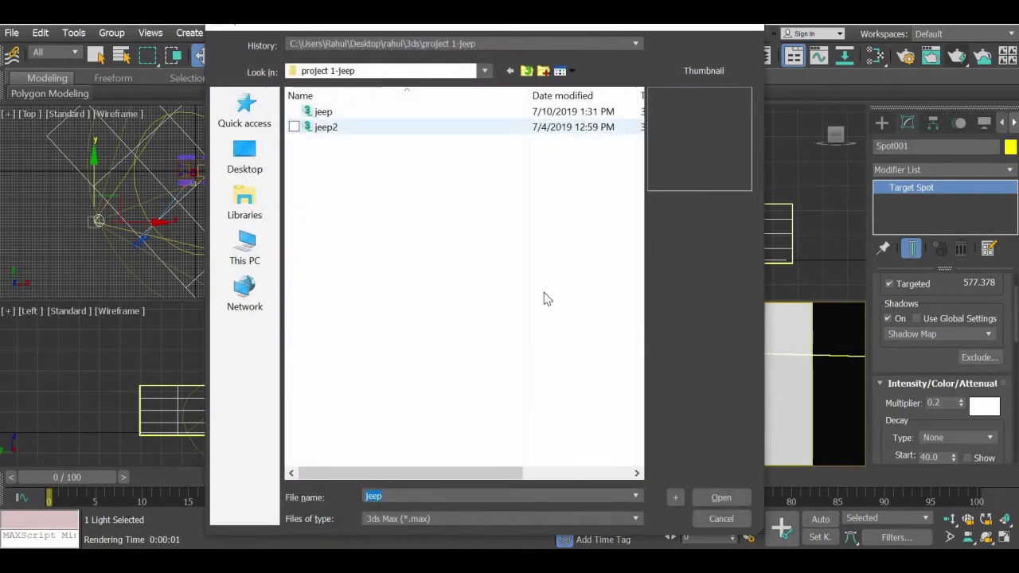
click(735, 498)
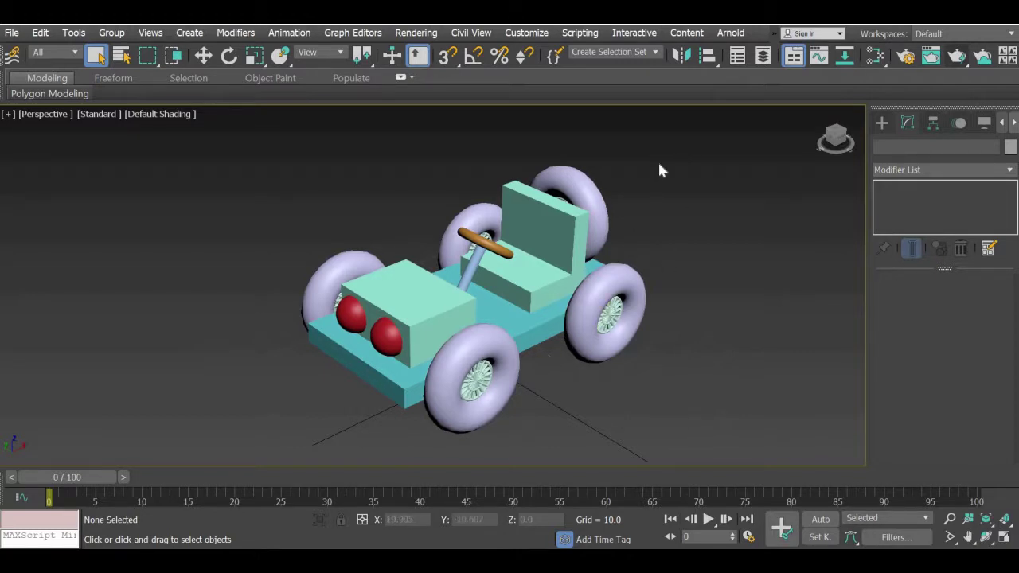
- Select all parts of the jeep and group them under the name car
drag(669, 148, 220, 444)
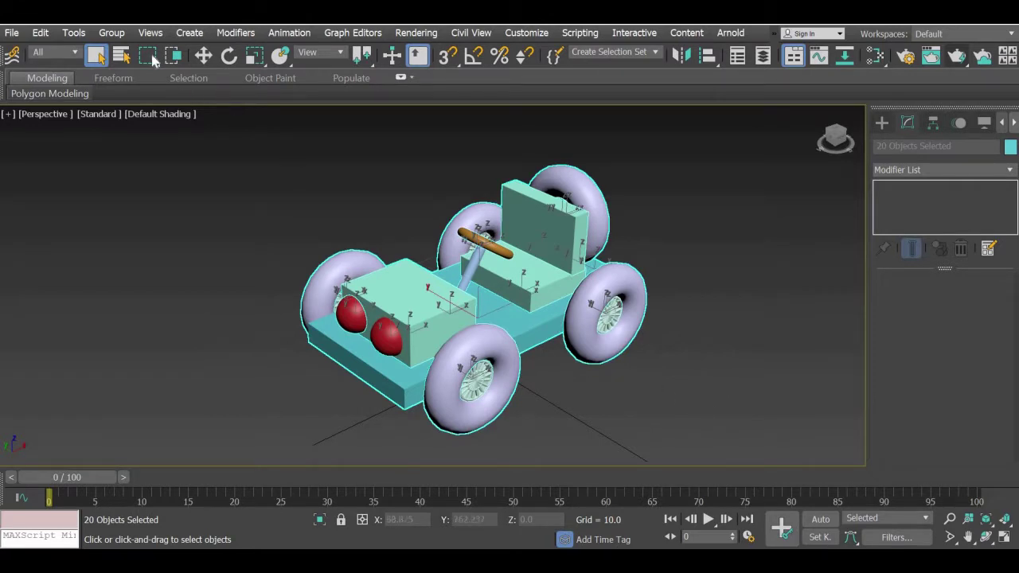
click(111, 32)
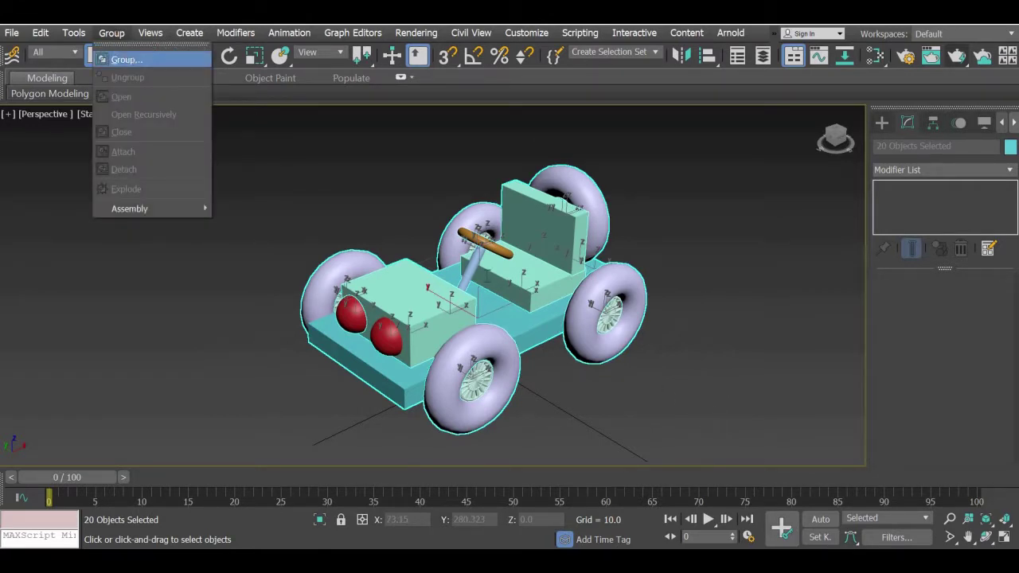
click(132, 61)
text(car)
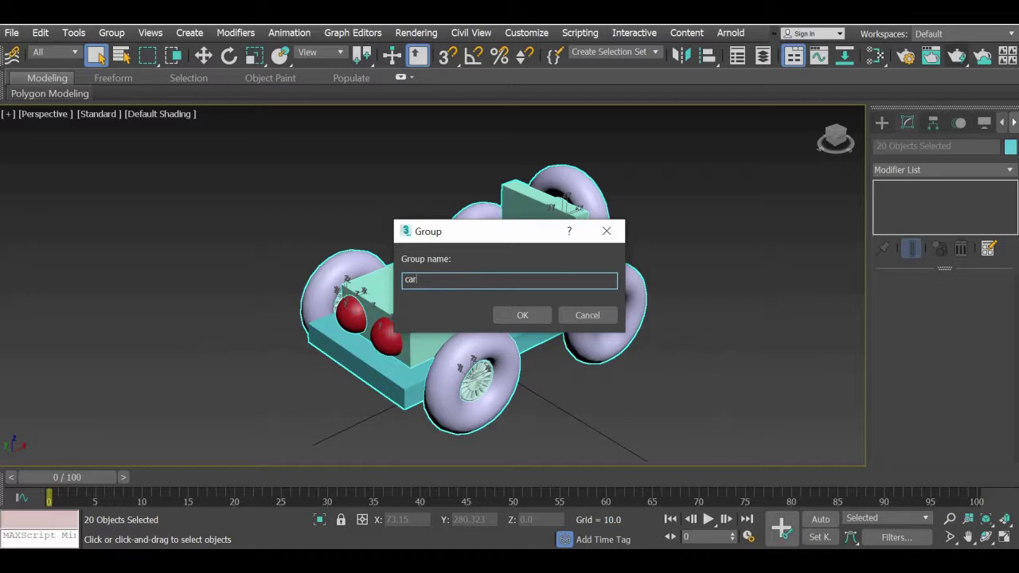
click(522, 315)
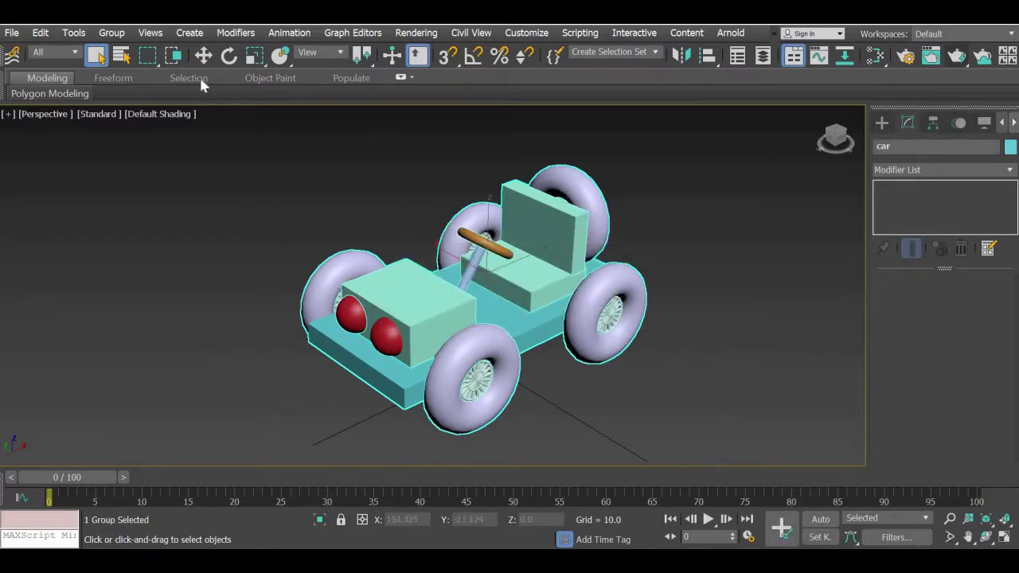
click(203, 55)
click(523, 325)
drag(501, 278, 469, 286)
right_click(483, 281)
click(642, 410)
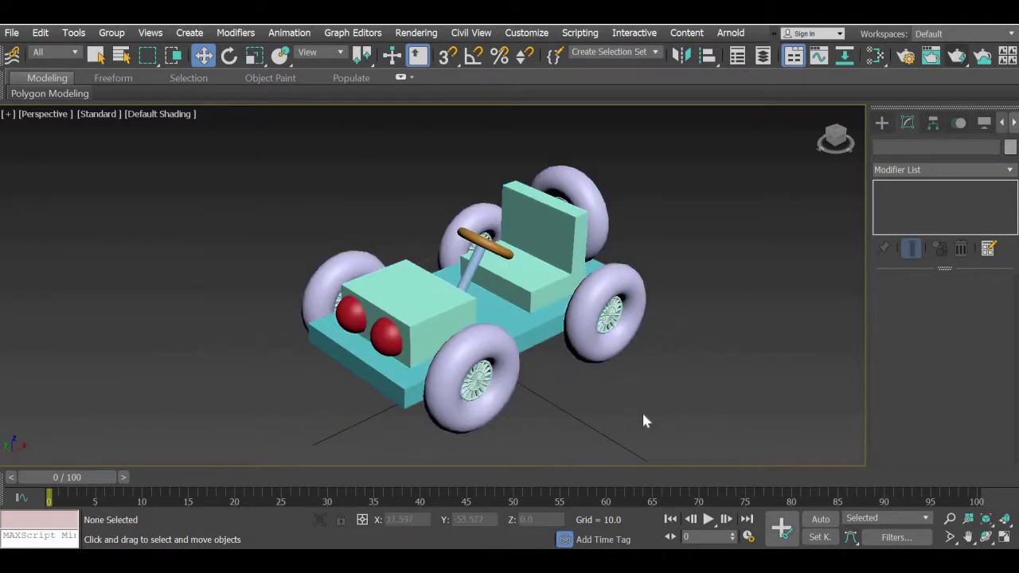
click(574, 294)
drag(490, 266, 669, 321)
right_click(669, 320)
click(750, 367)
- Switch to the four-viewport layout and frame the car in the Top, Front and Perspective views
key(alt+w)
scroll(318, 210, down, 6)
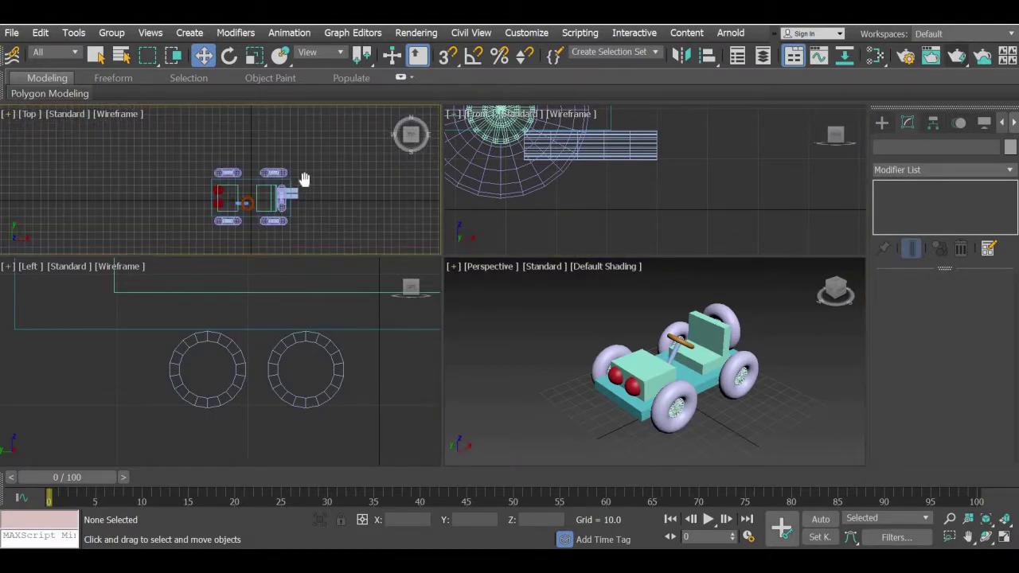
scroll(303, 175, down, 1)
scroll(302, 174, down, 3)
middle_drag(558, 175, 751, 199)
scroll(750, 199, down, 3)
click(543, 379)
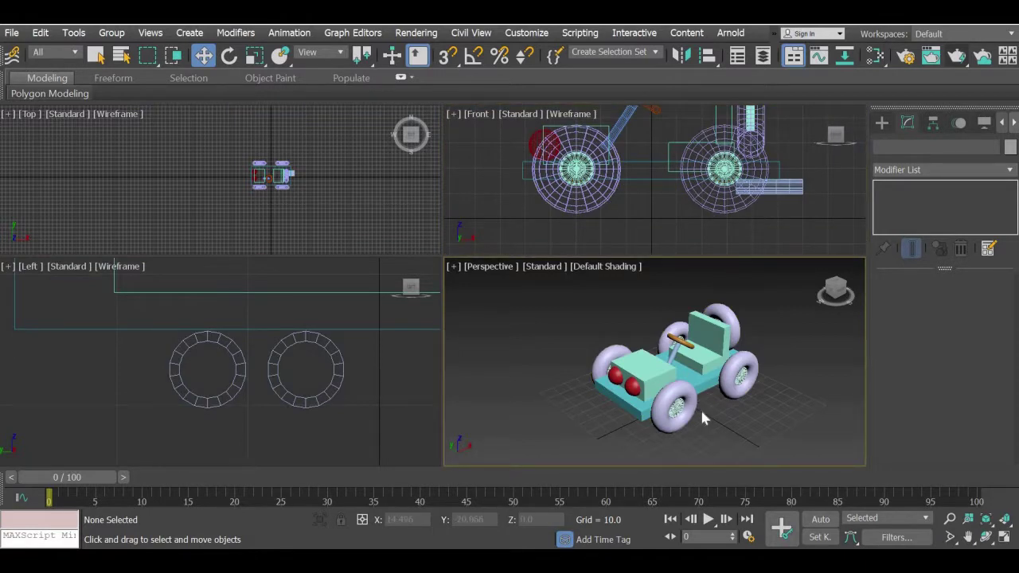
scroll(702, 415, up, 4)
middle_drag(703, 413, 711, 412)
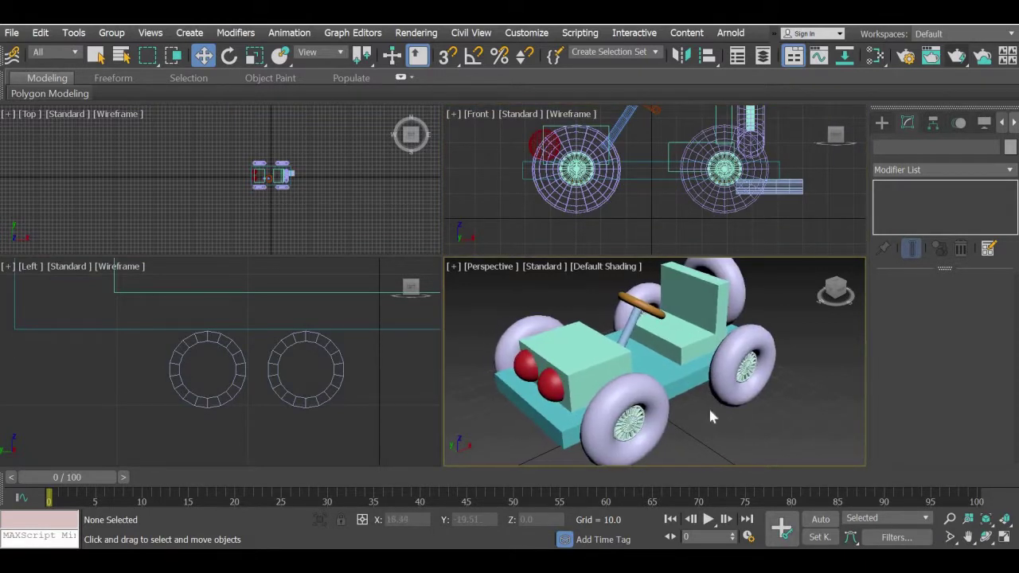
scroll(711, 416, down, 4)
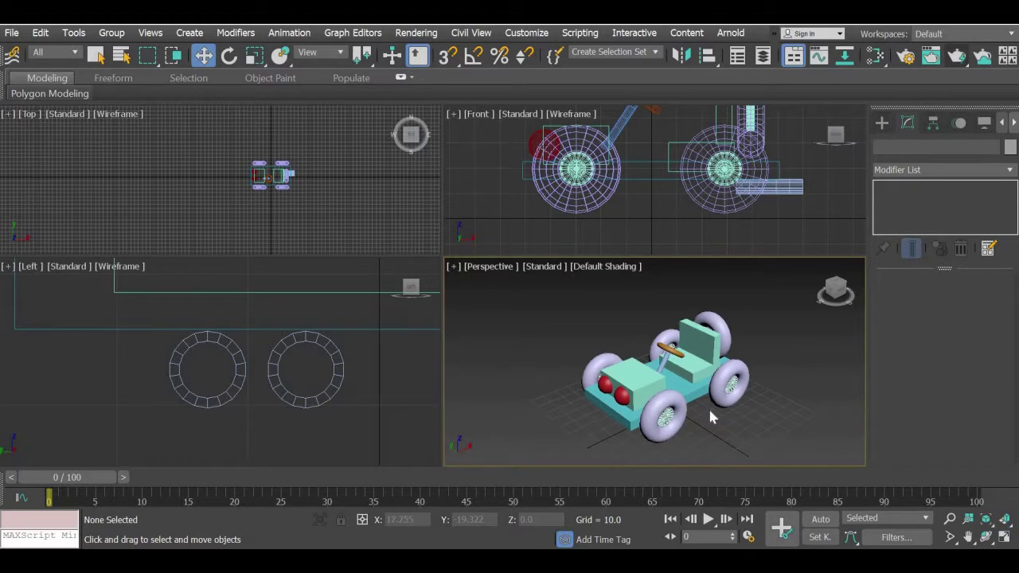
- Try creating a physical camera from the Perspective view and remove it again
key(ctrl+c)
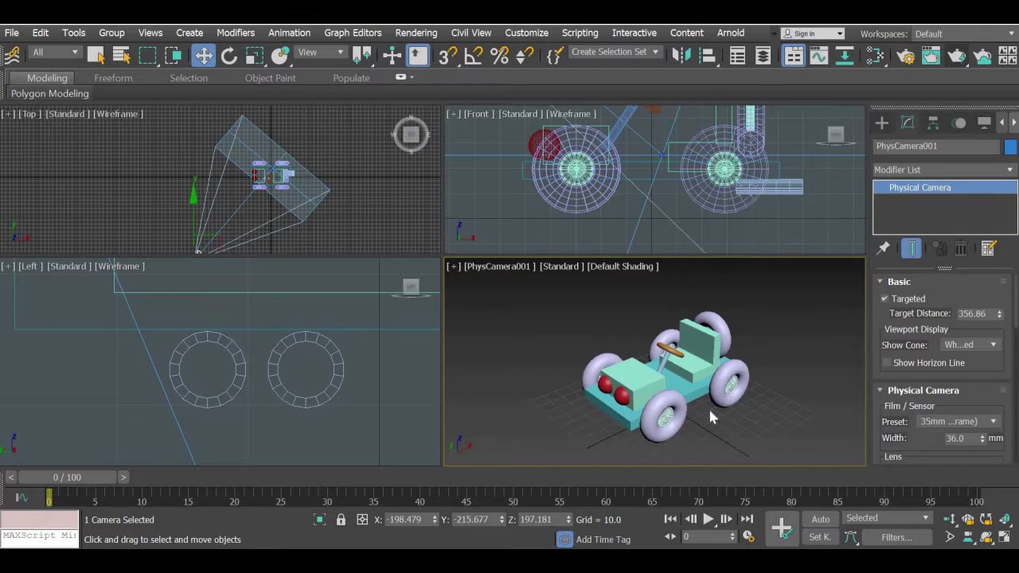
click(346, 230)
middle_drag(355, 164, 358, 124)
click(199, 220)
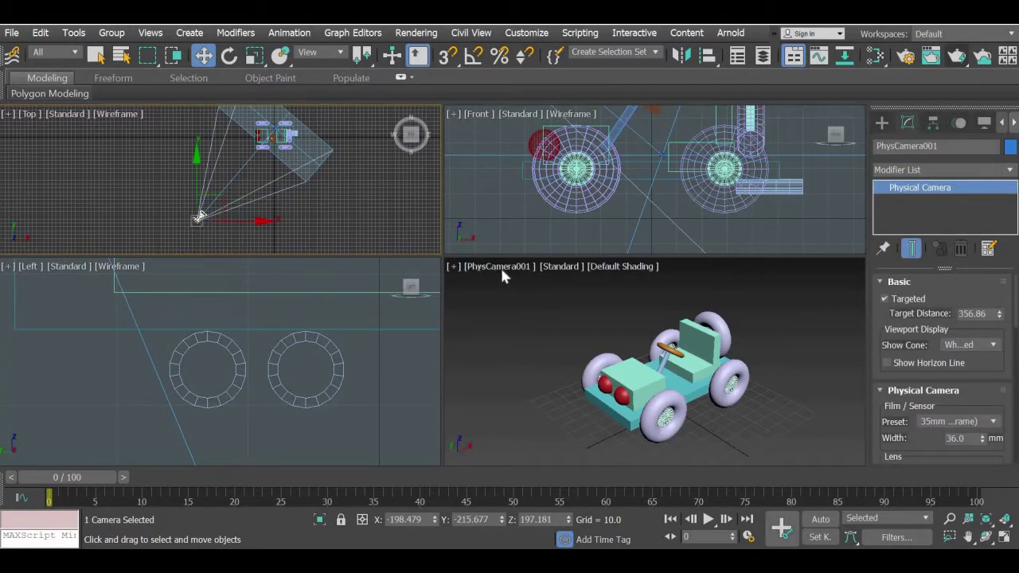
click(521, 368)
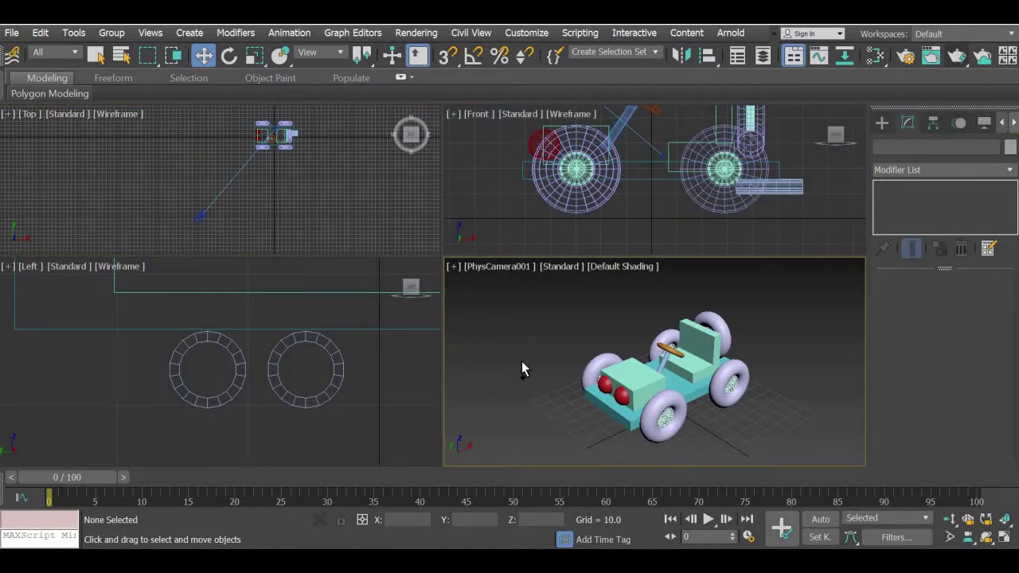
key(ctrl+z)
key(Delete)
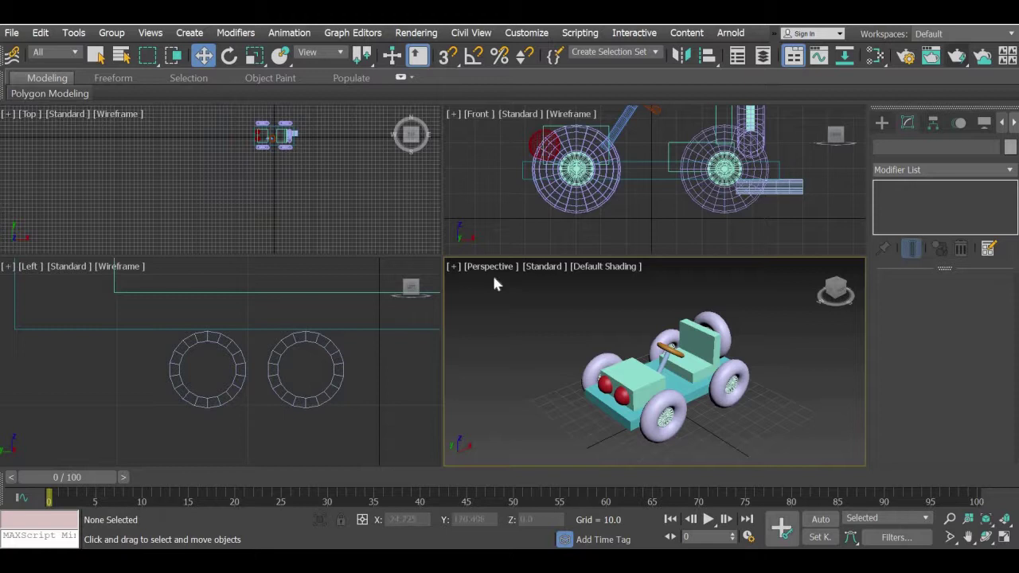
- Create a physical camera that matches the current Perspective view, then clear the selection
click(486, 267)
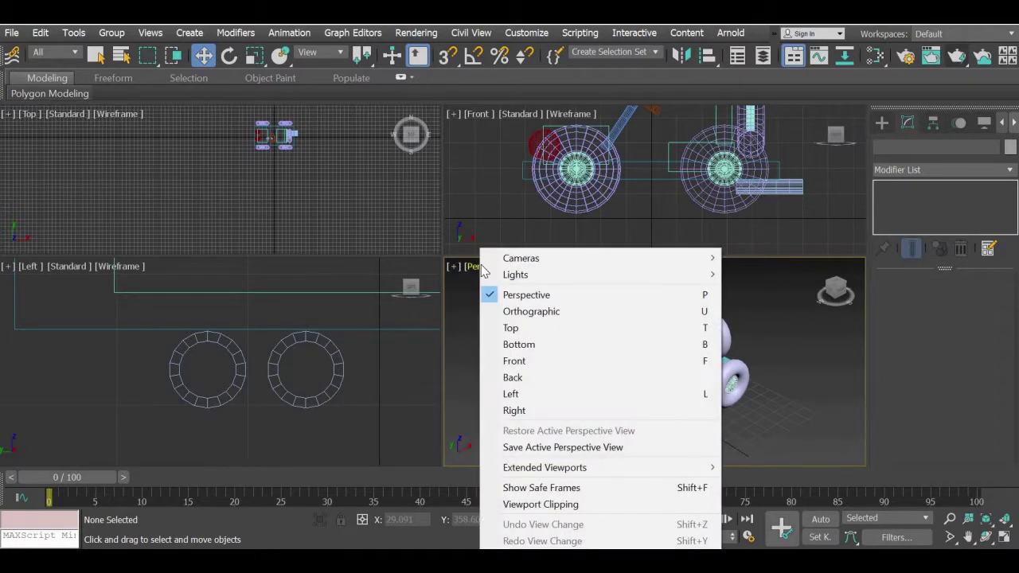
key(Escape)
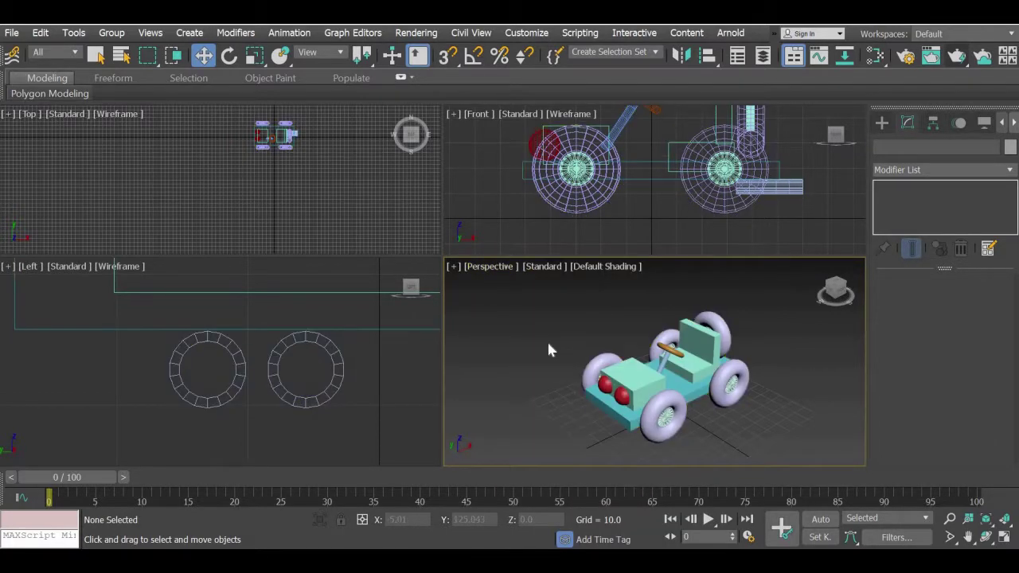
key(ctrl+c)
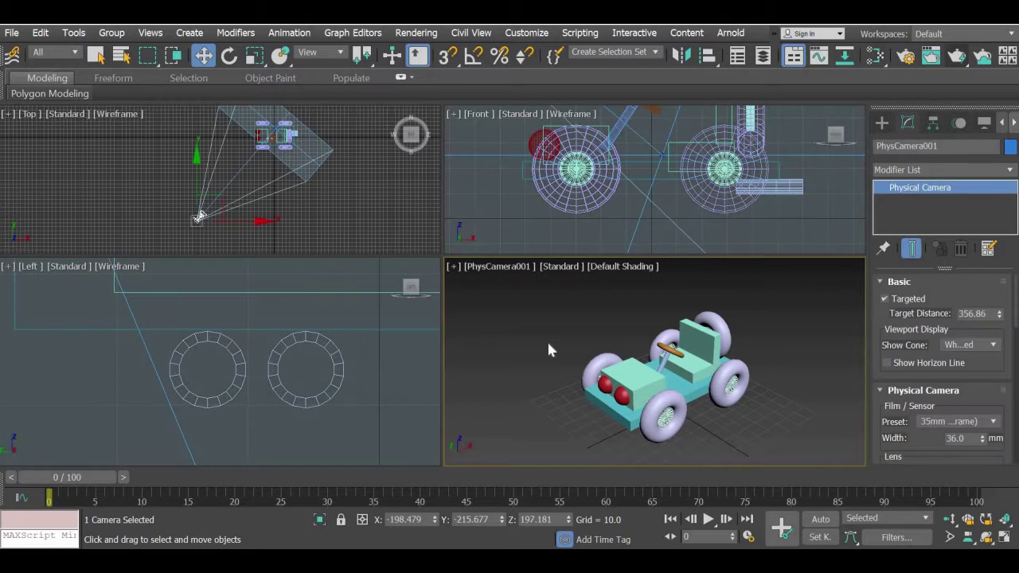
click(547, 349)
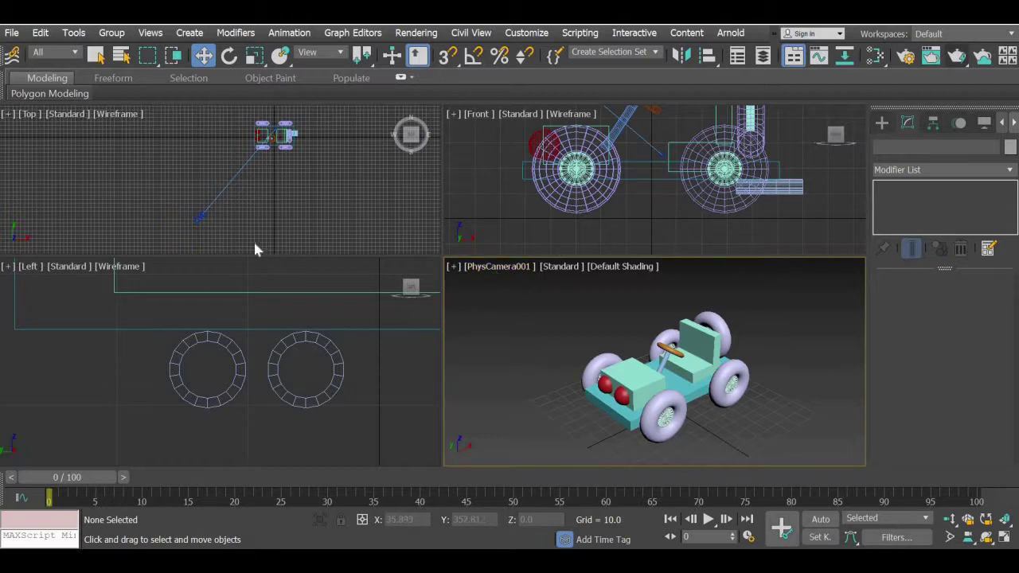
- Select the physical camera and lower it in the Left view to a height of about 84
click(200, 224)
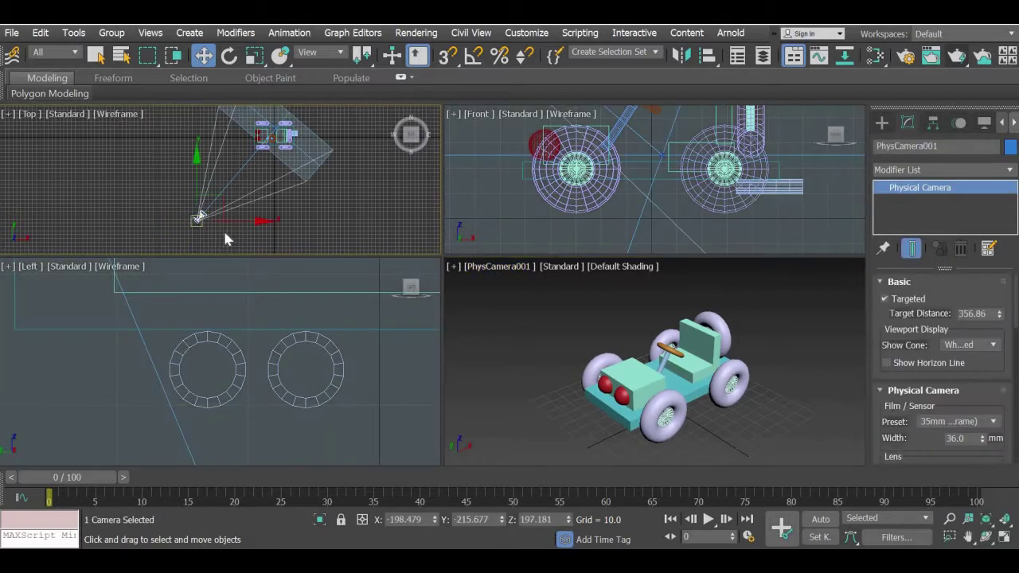
right_click(292, 363)
scroll(292, 368, up, 3)
scroll(356, 360, down, 6)
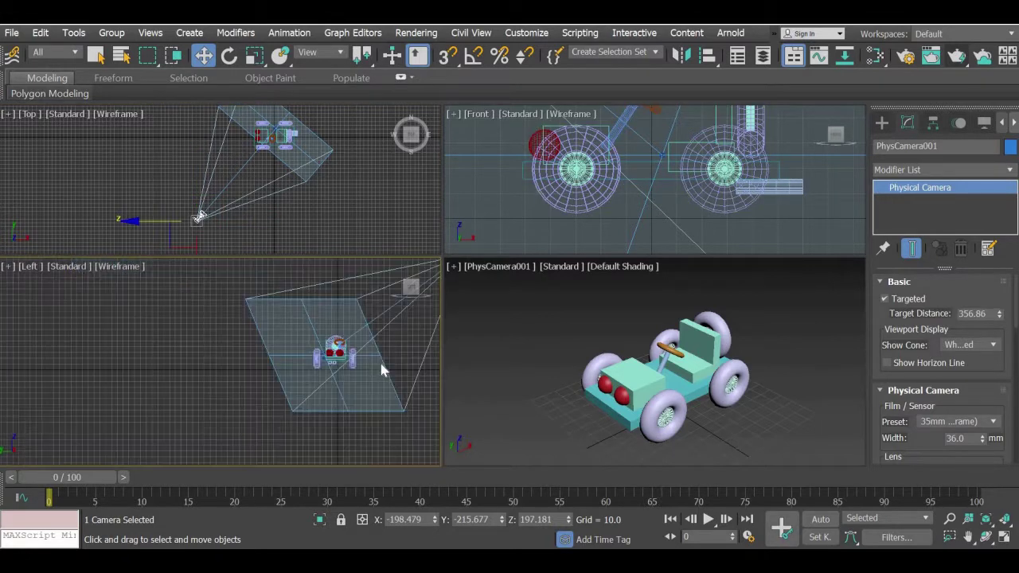
middle_drag(208, 375, 188, 386)
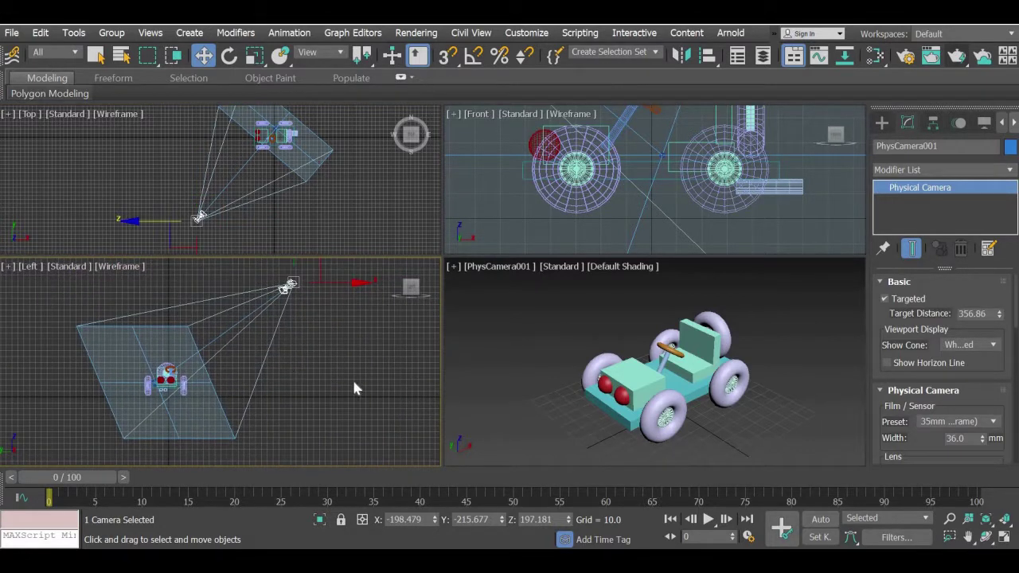
click(355, 389)
middle_drag(300, 378, 256, 403)
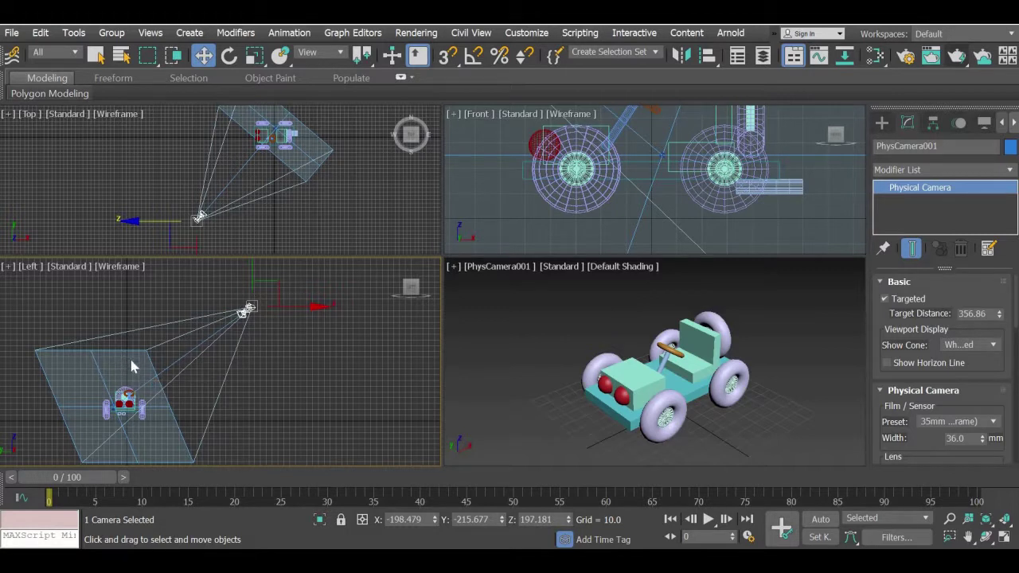
middle_drag(127, 384, 217, 350)
scroll(217, 351, up, 5)
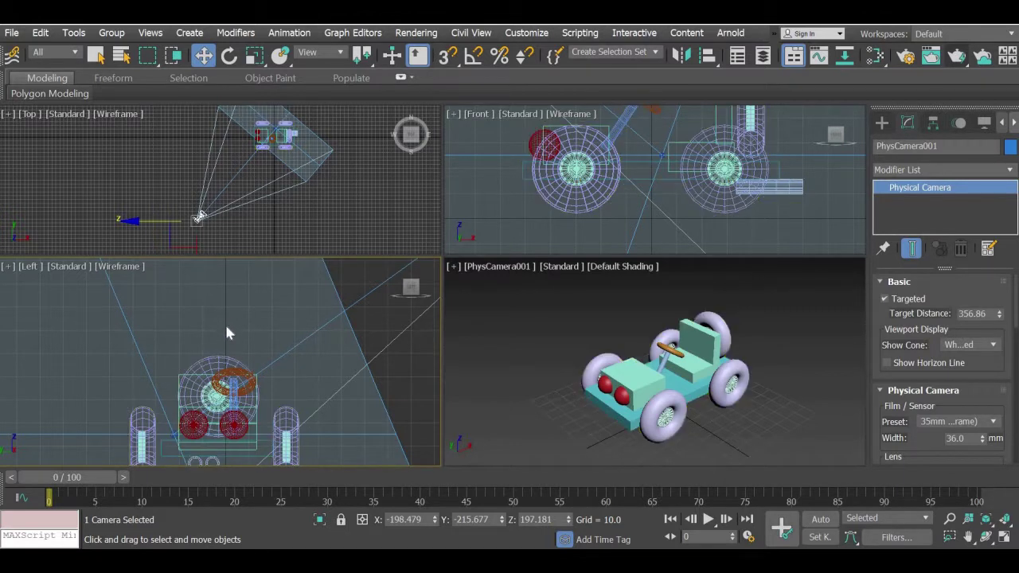
scroll(224, 322, down, 6)
middle_drag(247, 379, 191, 435)
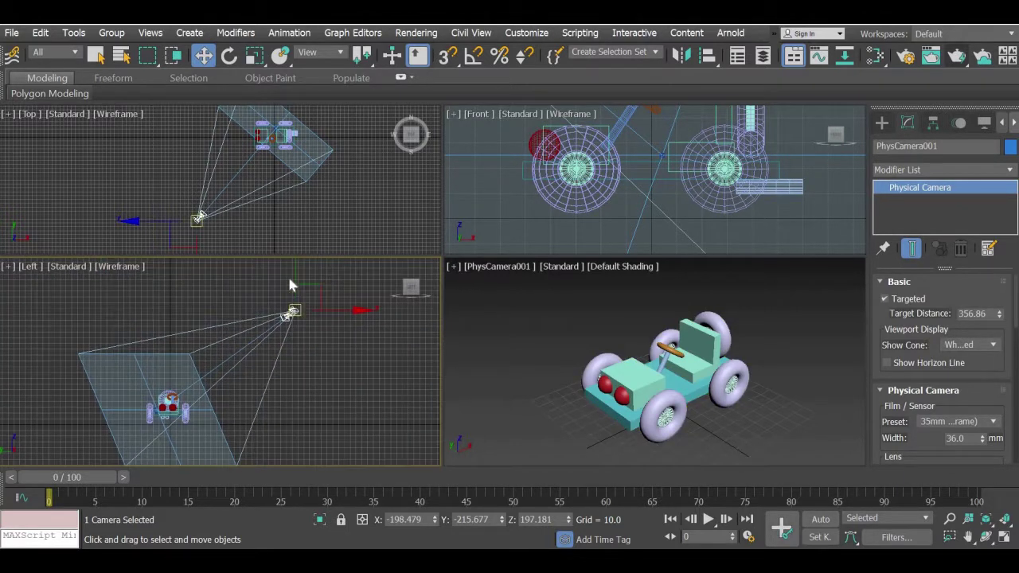
right_click(344, 384)
click(295, 313)
drag(305, 304, 313, 337)
right_click(293, 280)
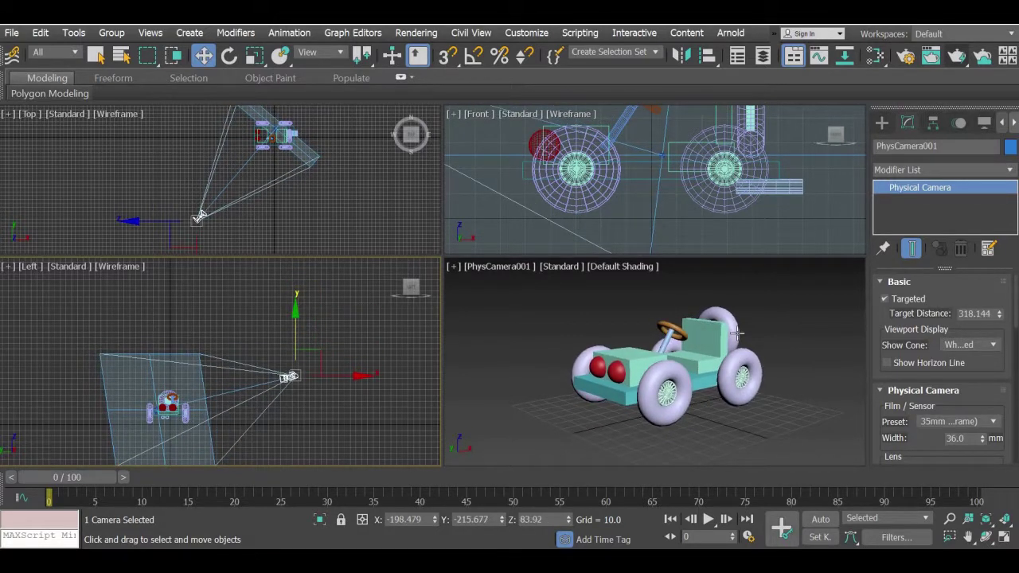
- Move the camera closer to the car in the Top view and clear the selection
middle_drag(271, 220, 270, 231)
drag(215, 211, 230, 194)
click(638, 165)
scroll(638, 166, down, 5)
middle_drag(242, 207, 224, 232)
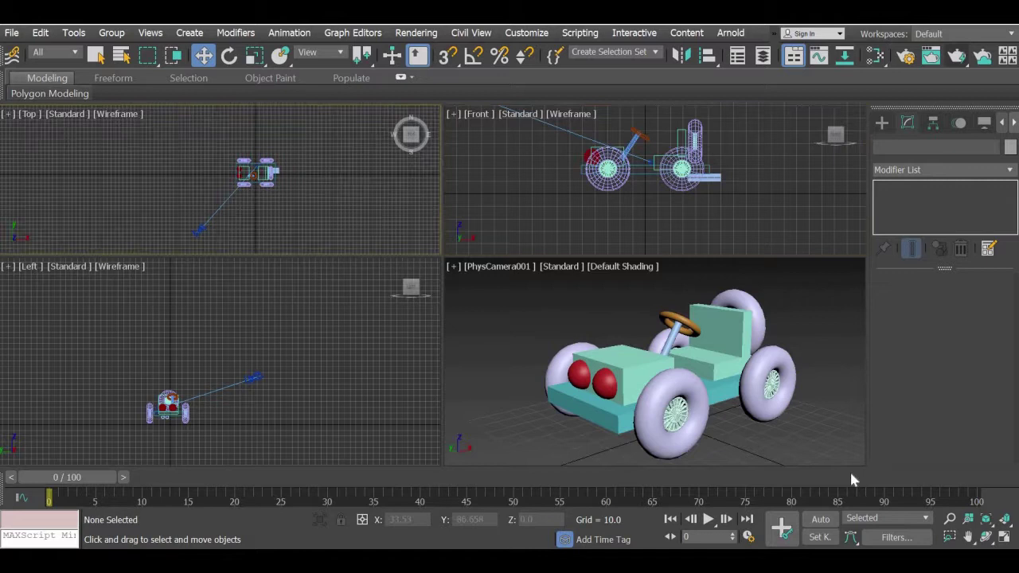
click(1010, 538)
middle_drag(413, 285, 226, 265)
scroll(213, 279, up, 2)
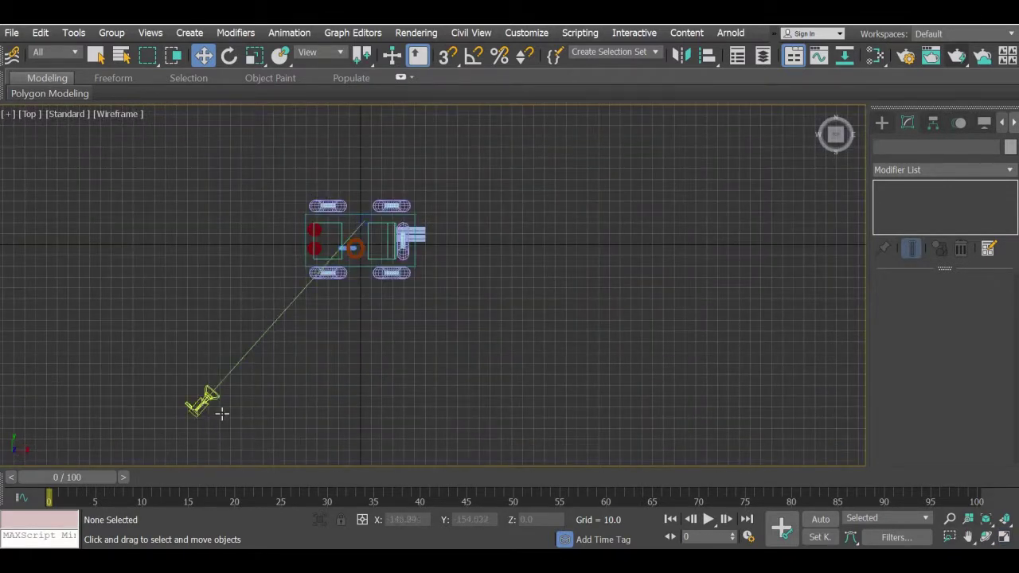
click(222, 412)
drag(220, 327, 263, 358)
right_click(263, 358)
click(496, 266)
- Move the camera target in the four-viewport layout's Top view to about X -4.3, Y 7.7
scroll(338, 270, up, 3)
scroll(336, 273, up, 4)
middle_drag(443, 311, 336, 522)
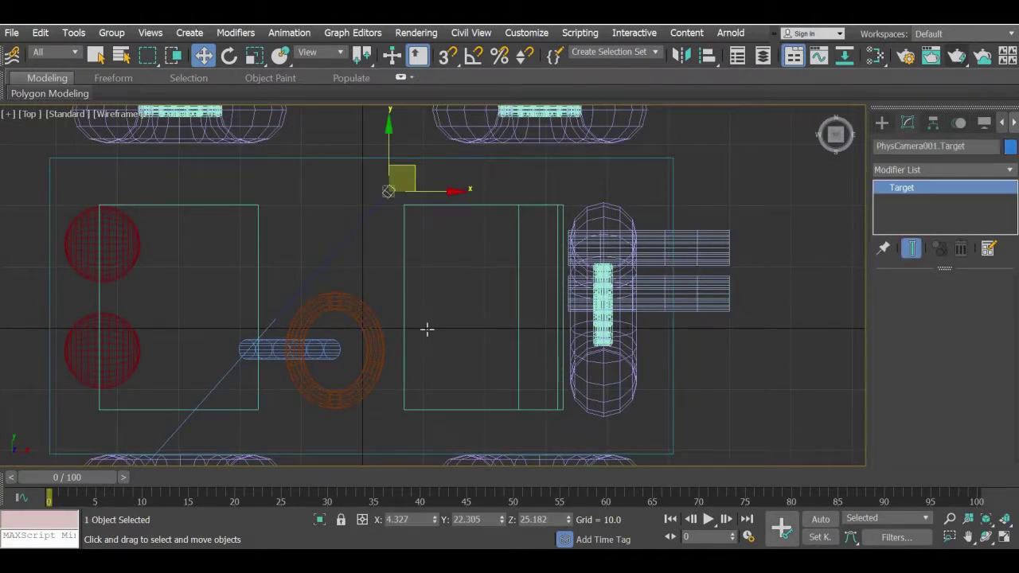
scroll(425, 330, down, 5)
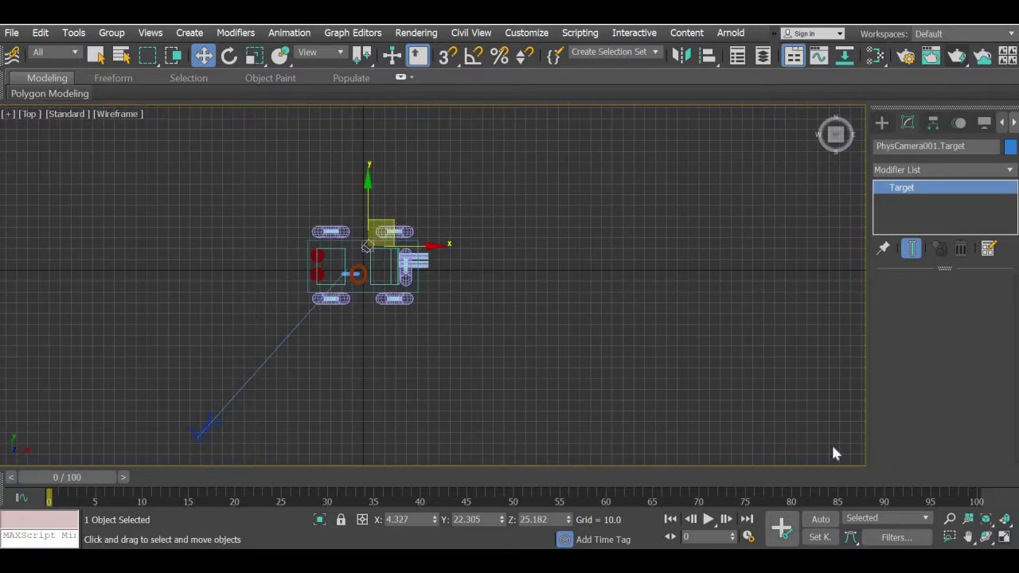
key(alt+w)
right_click(233, 169)
click(220, 135)
drag(232, 168, 205, 142)
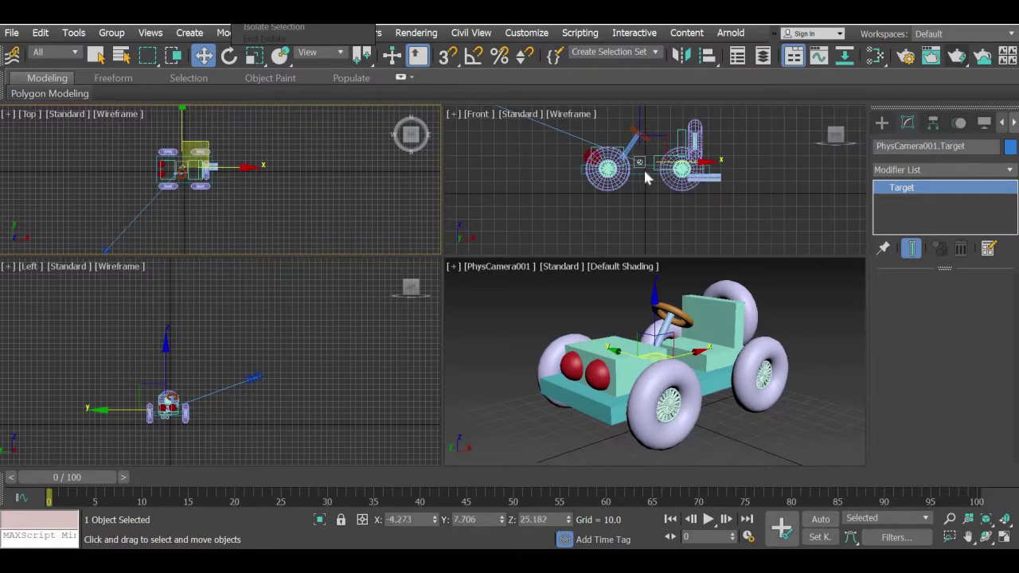
- Move the camera target in the Front and Top views to about X 21.9, Z 24.8
middle_drag(632, 180, 623, 218)
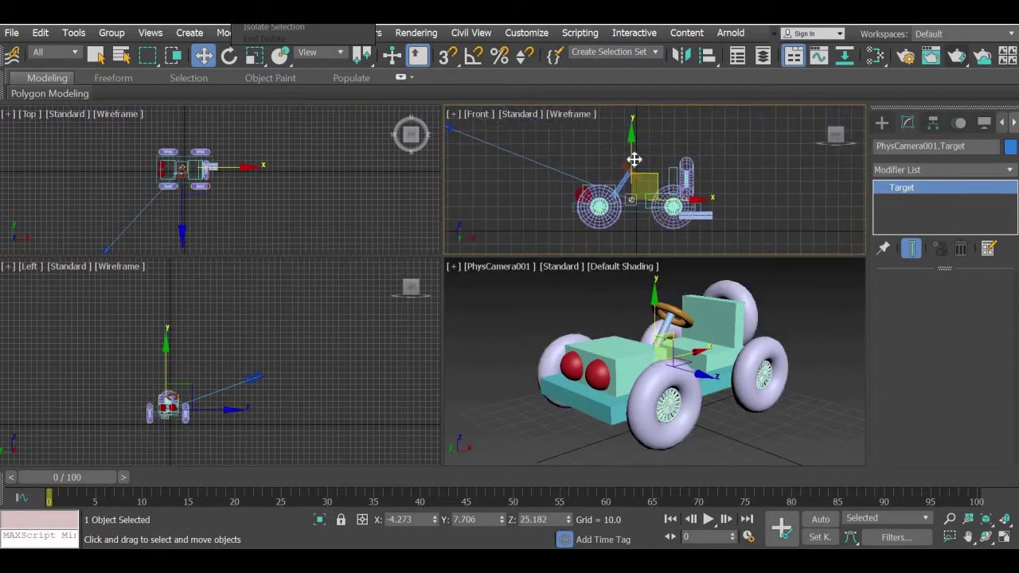
drag(632, 130, 624, 161)
click(246, 170)
drag(192, 163, 263, 169)
- Select the physical camera and reposition it in the Front view to about X -153.3, Z 85.6
middle_drag(516, 166, 576, 180)
click(507, 142)
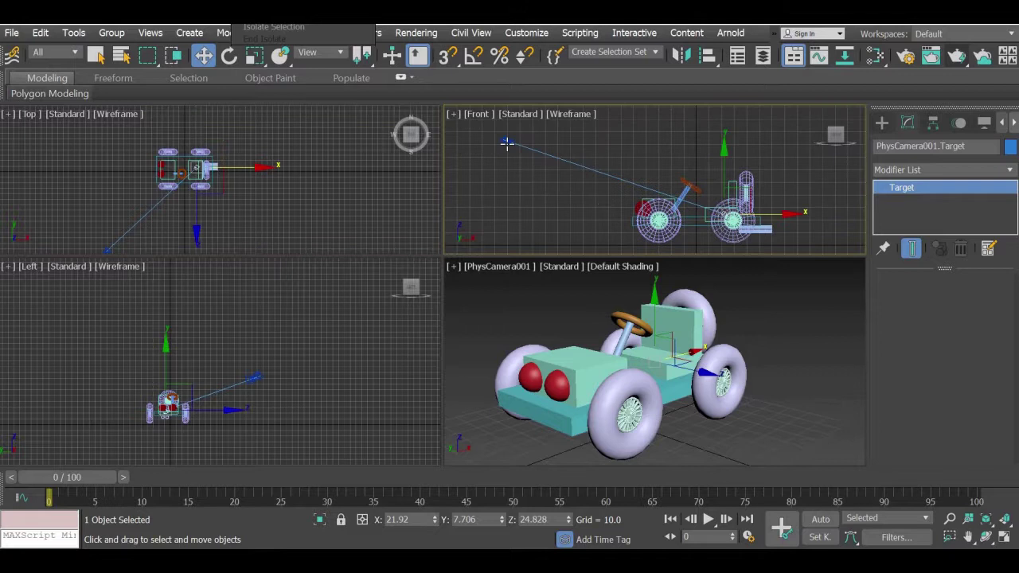
scroll(541, 198, down, 2)
mouse_move(522, 131)
mouse_down()
mouse_move(521, 161)
mouse_move(521, 120)
mouse_move(515, 130)
mouse_up()
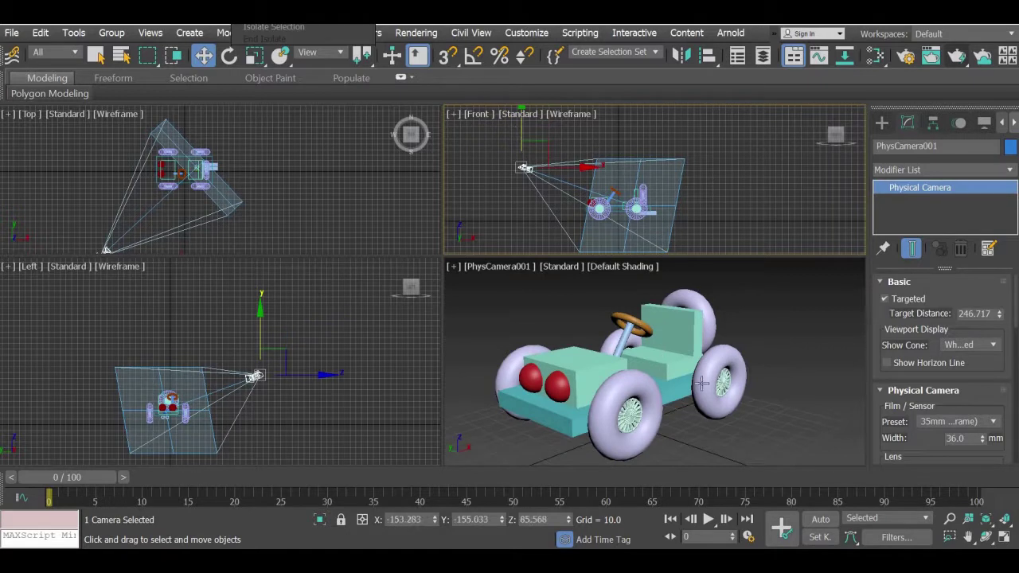
- Activate the PhysCamera001 viewport, enlarge it within the four-viewport layout, and clear the selection
right_click(489, 271)
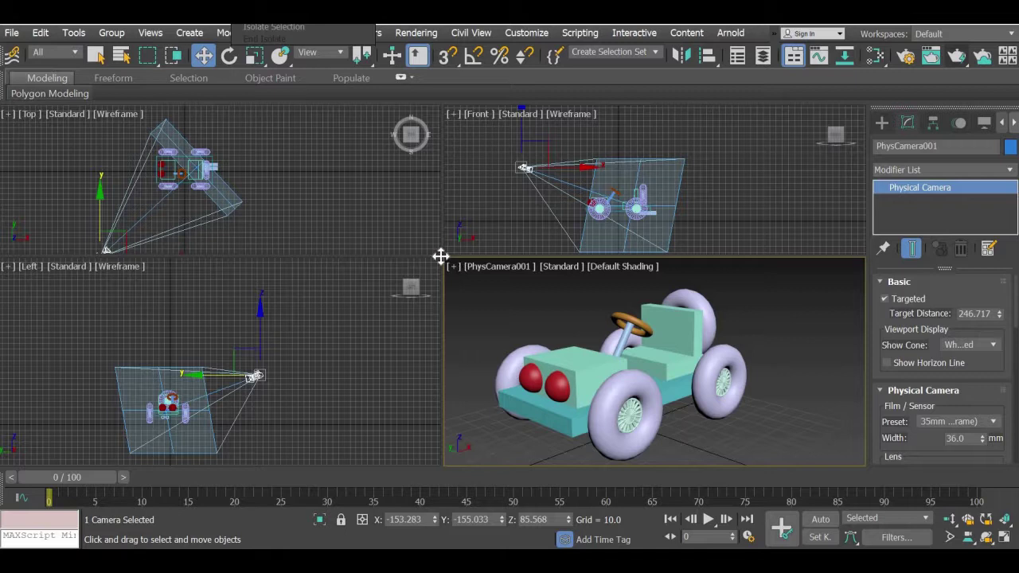
drag(456, 375, 455, 377)
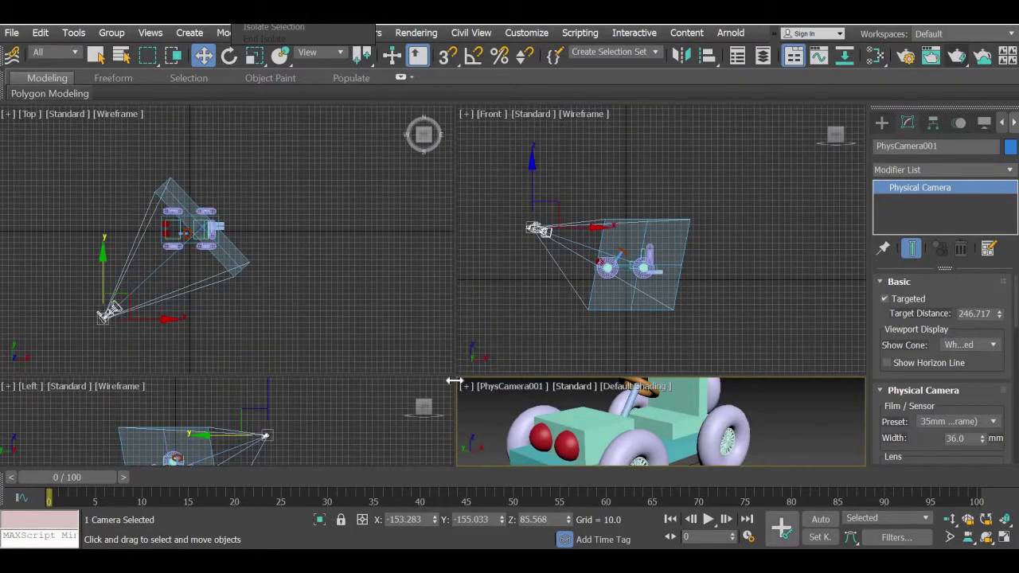
drag(454, 377, 452, 376)
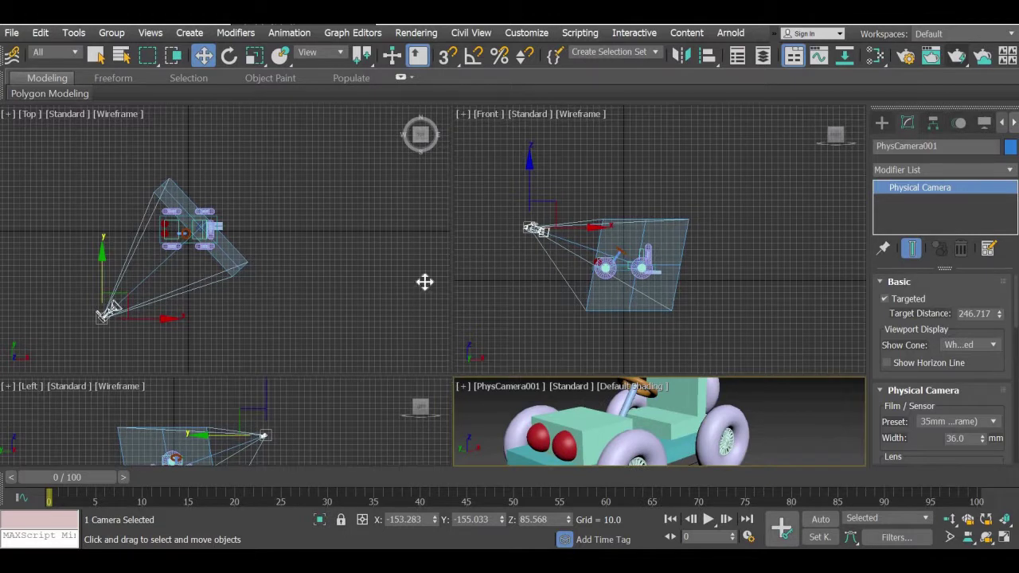
drag(386, 232, 386, 232)
click(797, 303)
- Render the camera view, narrow its viewport strongly, and render it again to compare the framing
click(958, 58)
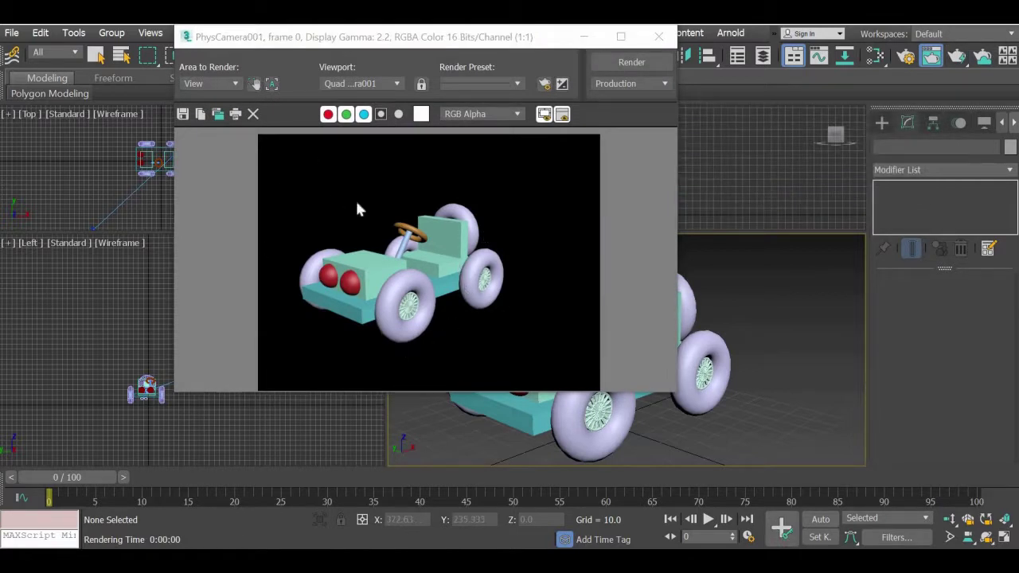
click(658, 36)
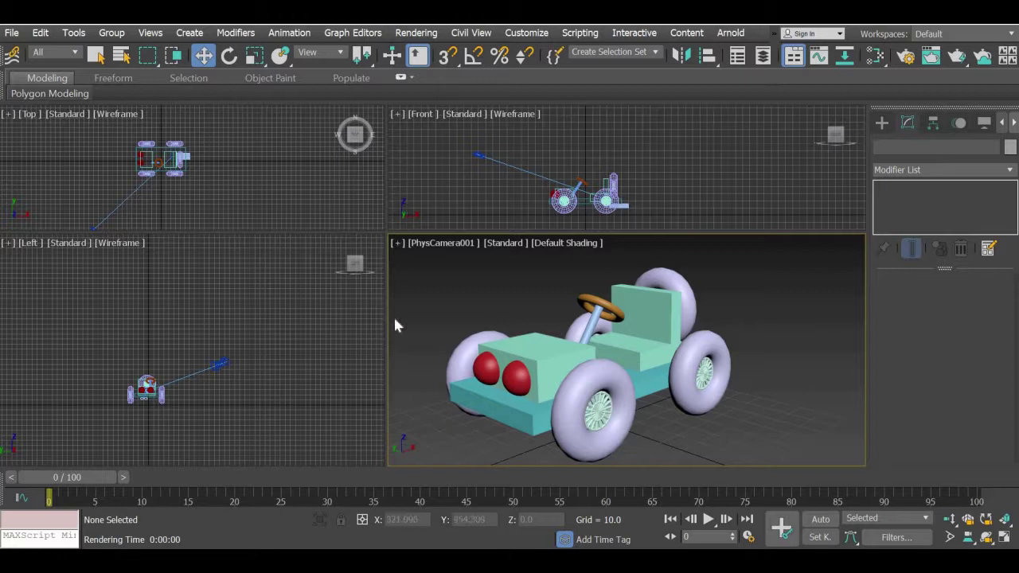
drag(537, 325, 675, 347)
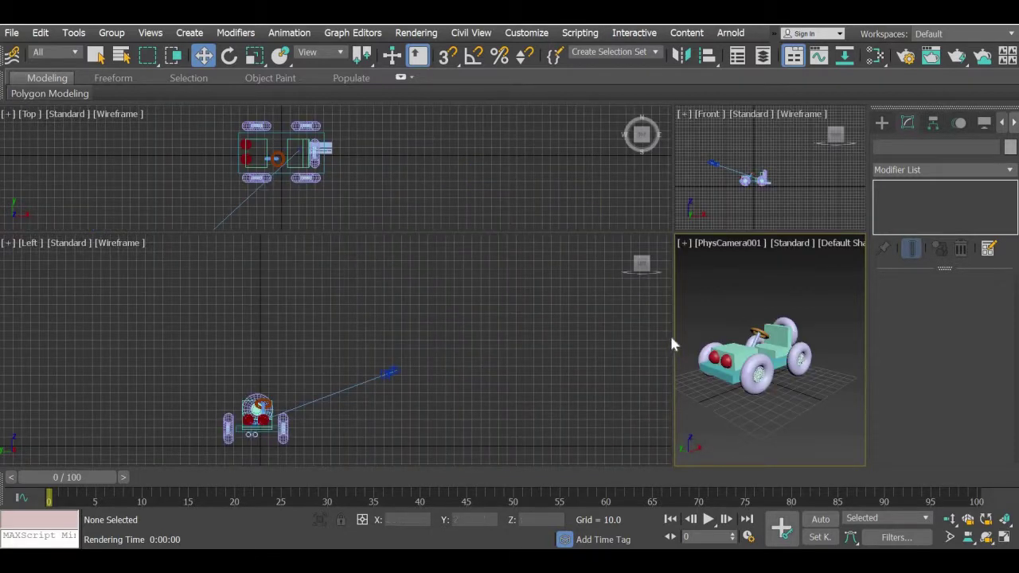
drag(674, 334, 778, 336)
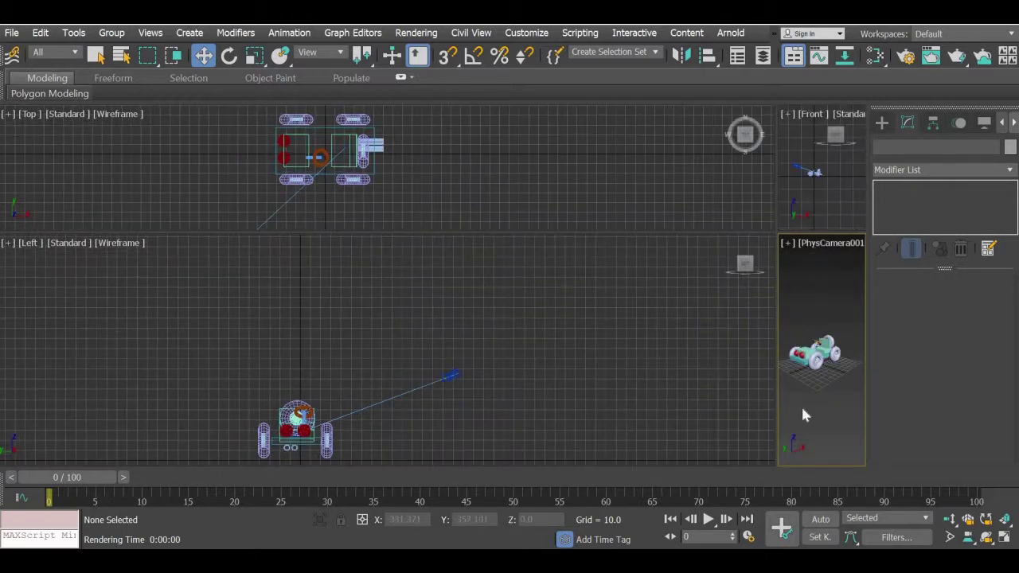
click(957, 56)
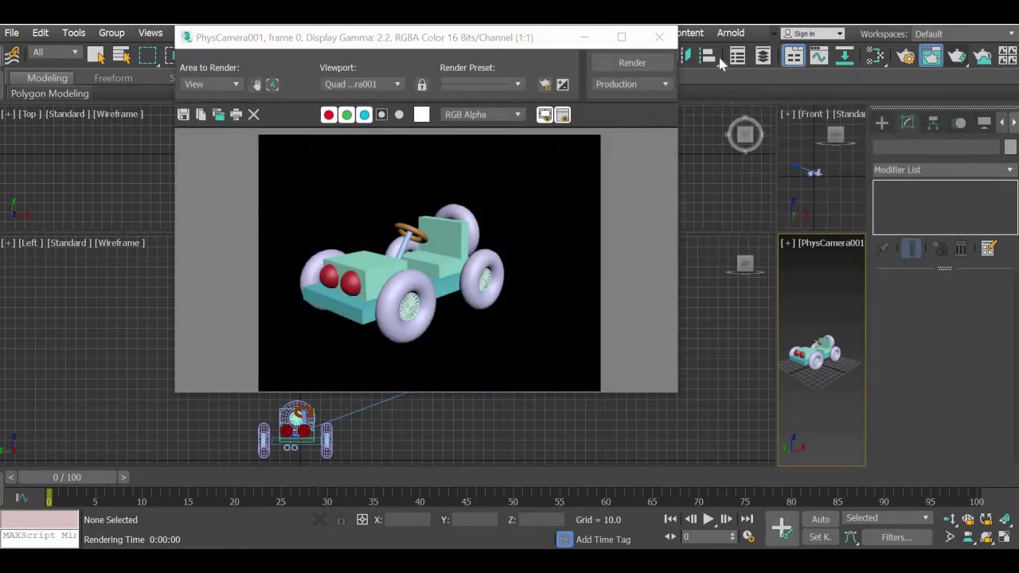
click(659, 38)
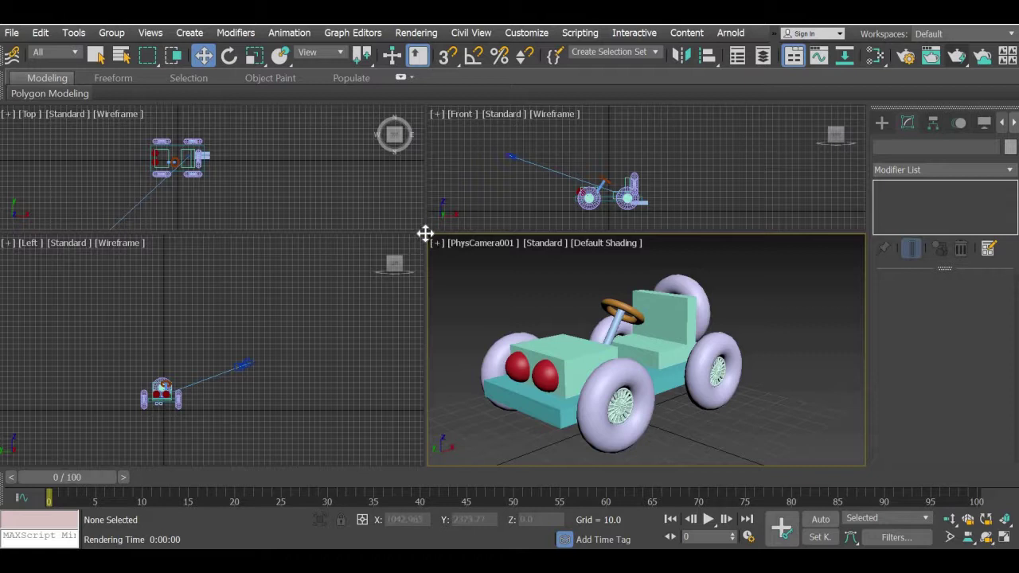
- Enlarge the PhysCamera001 viewport again and show its safe frames
drag(426, 233, 391, 267)
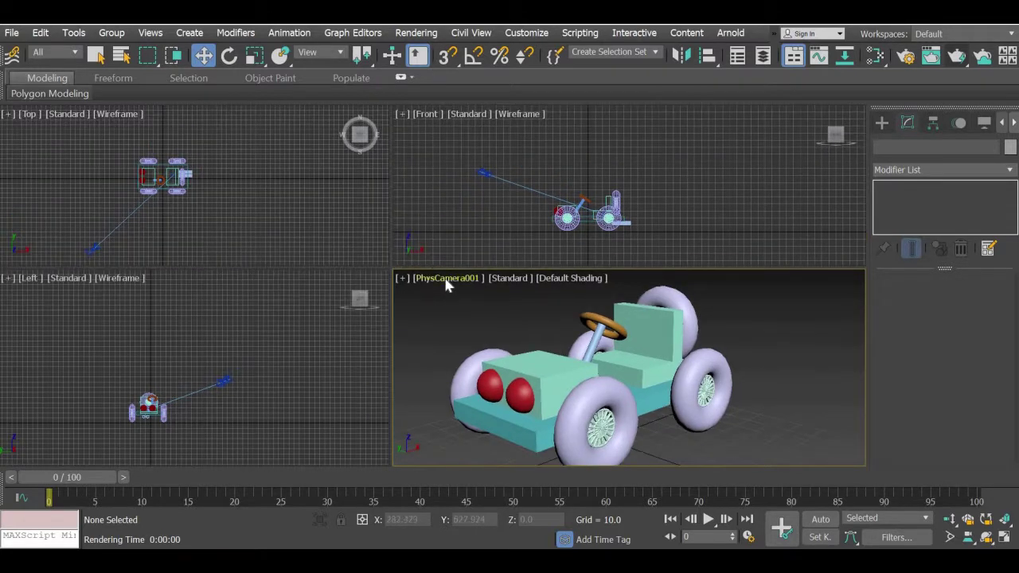
click(447, 281)
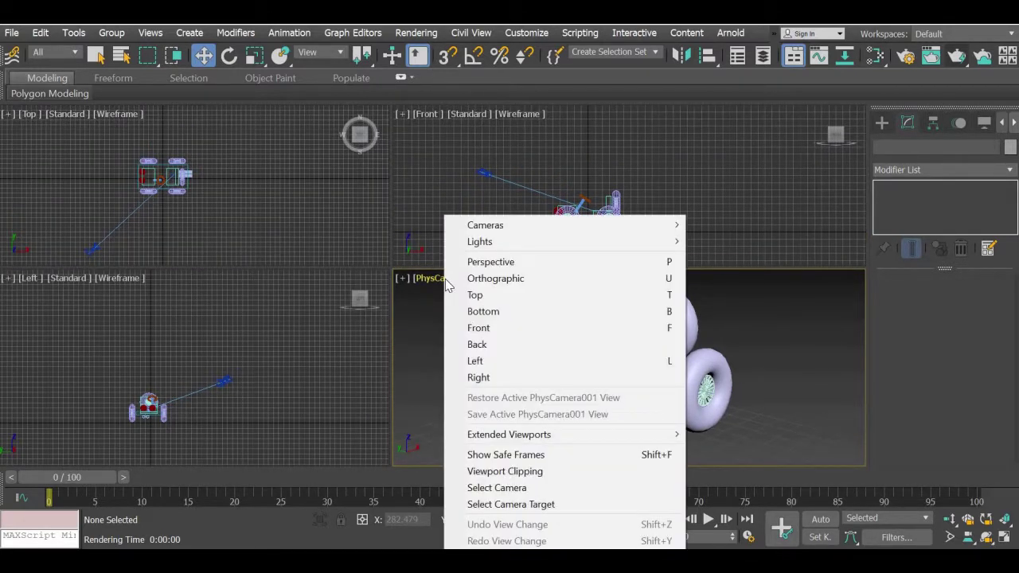
click(537, 461)
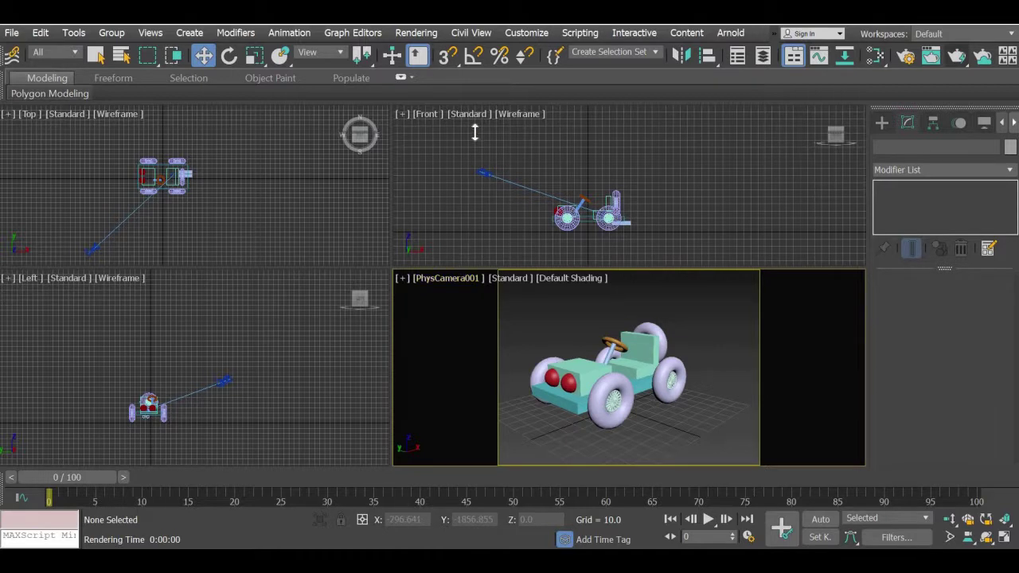
drag(475, 132, 475, 130)
drag(440, 273, 440, 274)
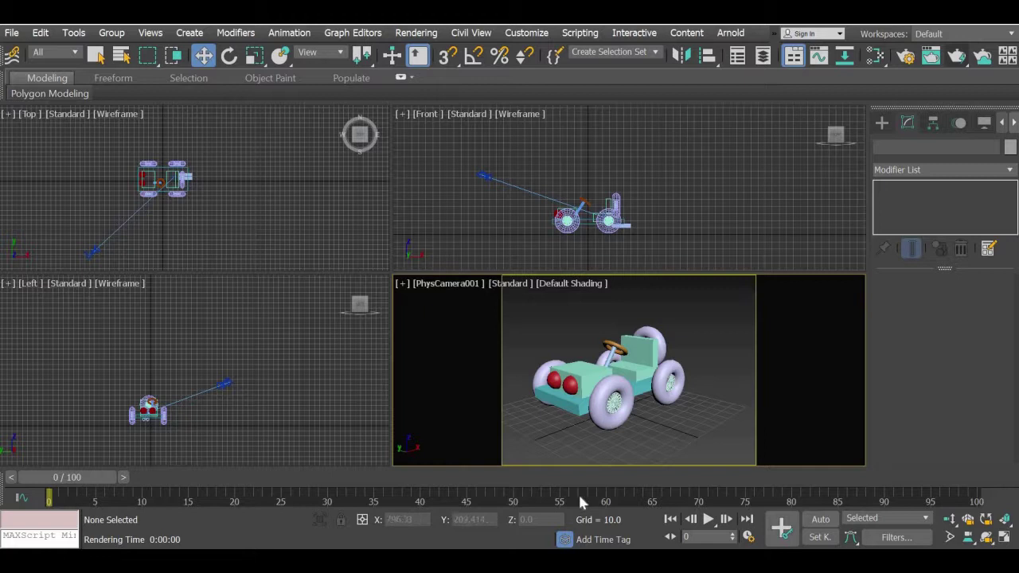
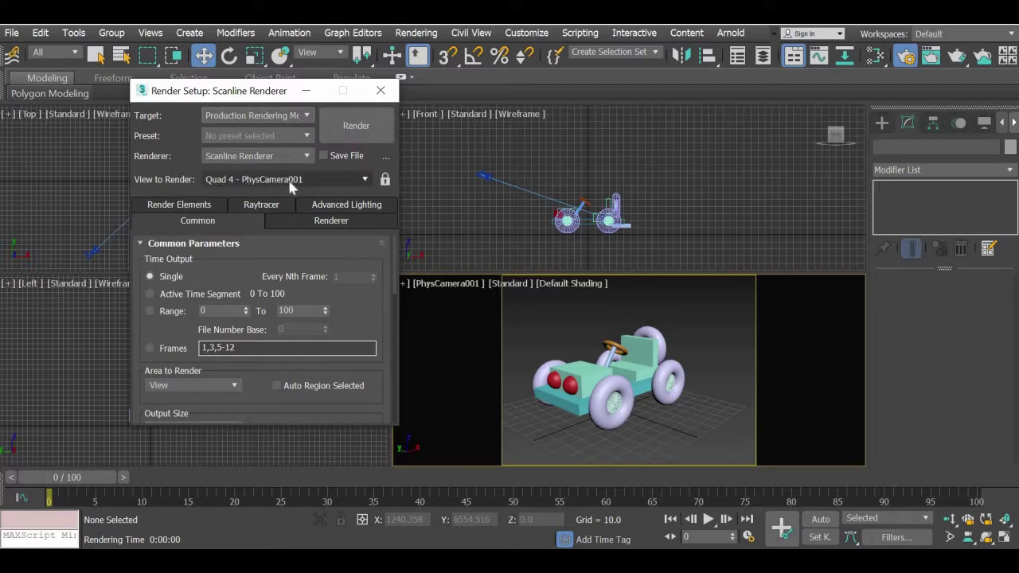
- Lock the render view to PhysCamera001, then unlock it and test-render with the Front view active
click(385, 181)
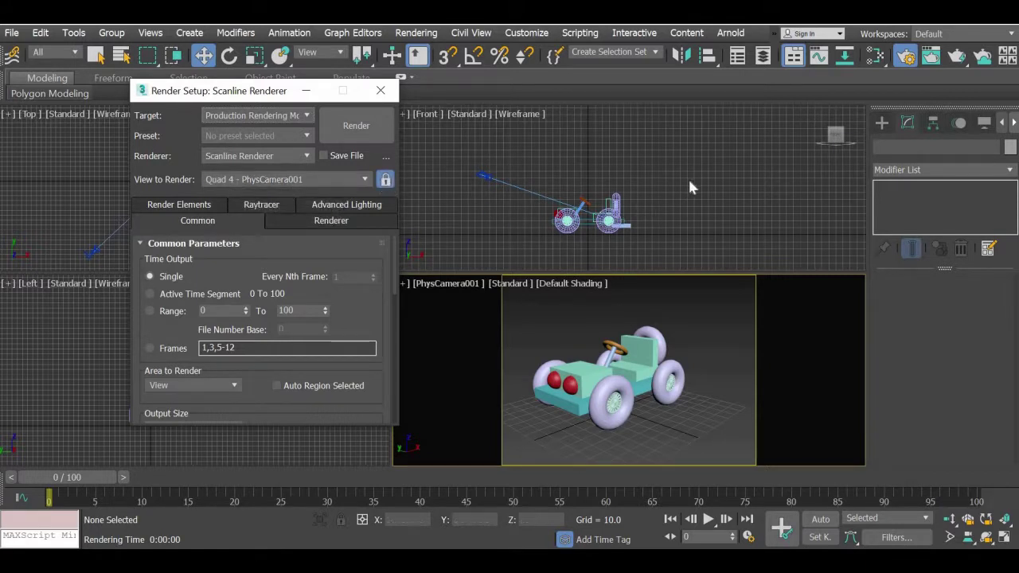
click(680, 210)
click(385, 181)
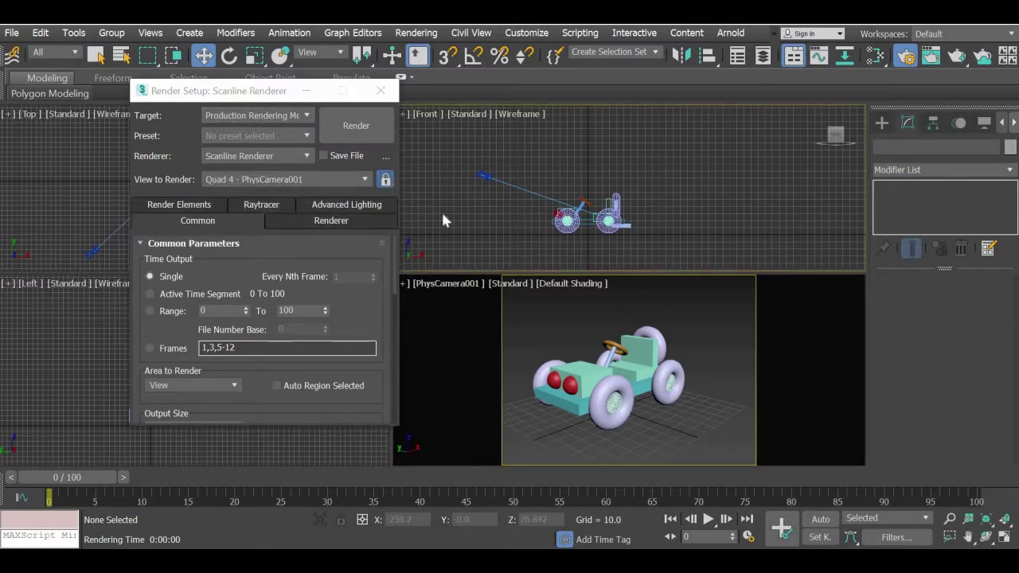
click(956, 56)
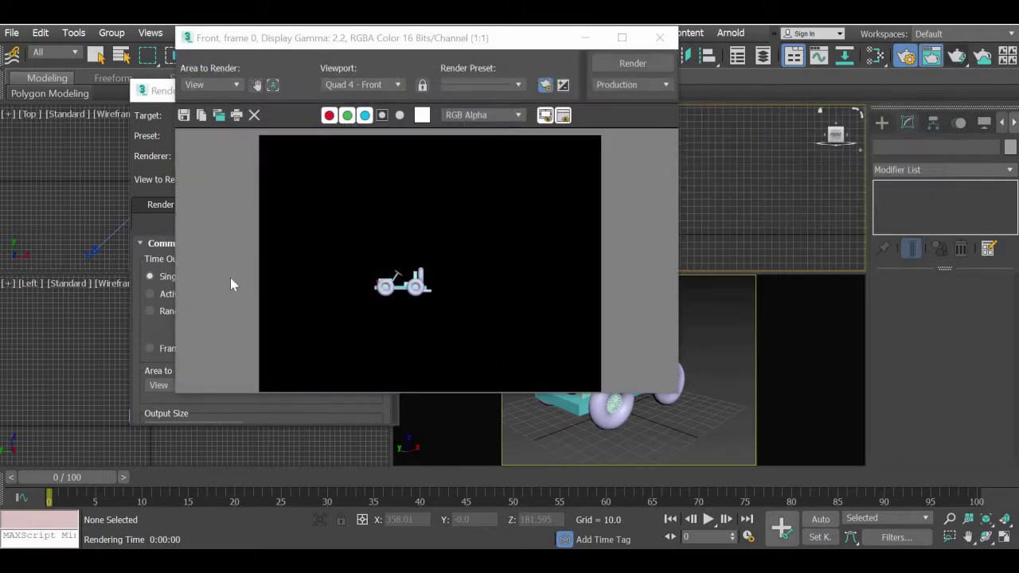
click(659, 37)
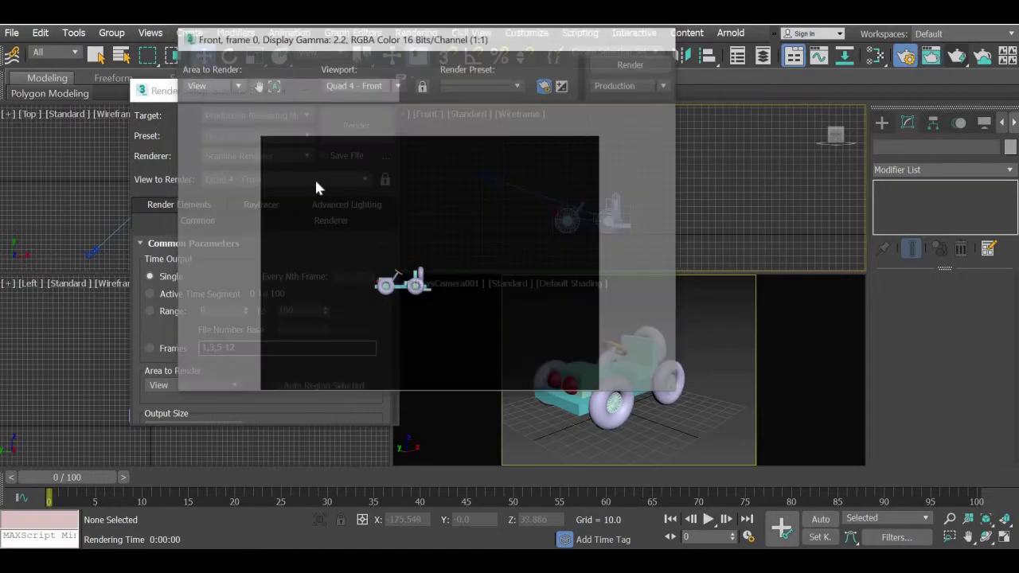
- Lock the render view to Quad 4 - PhysCamera001 and test-render with the Front view active
click(543, 326)
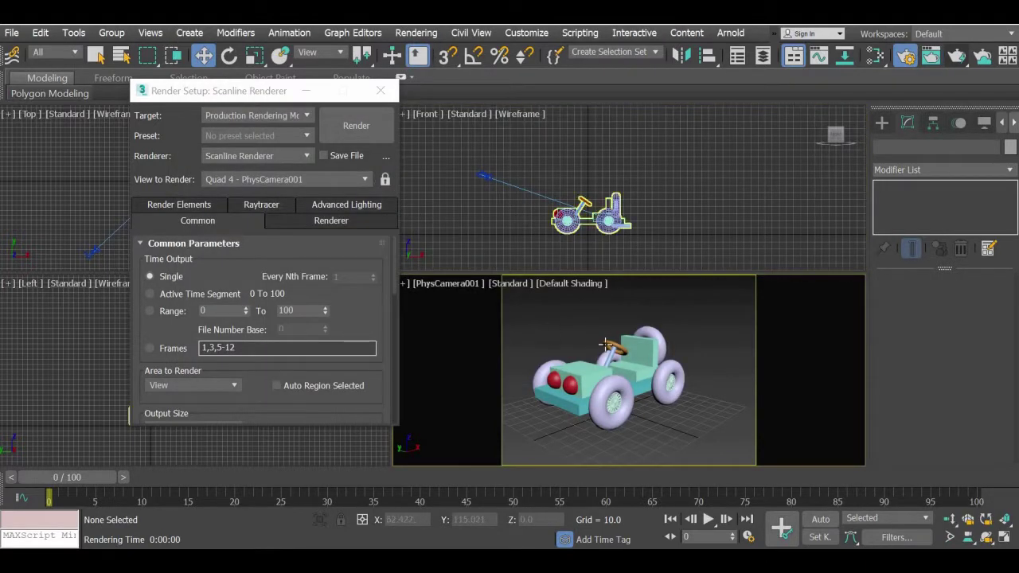
click(385, 179)
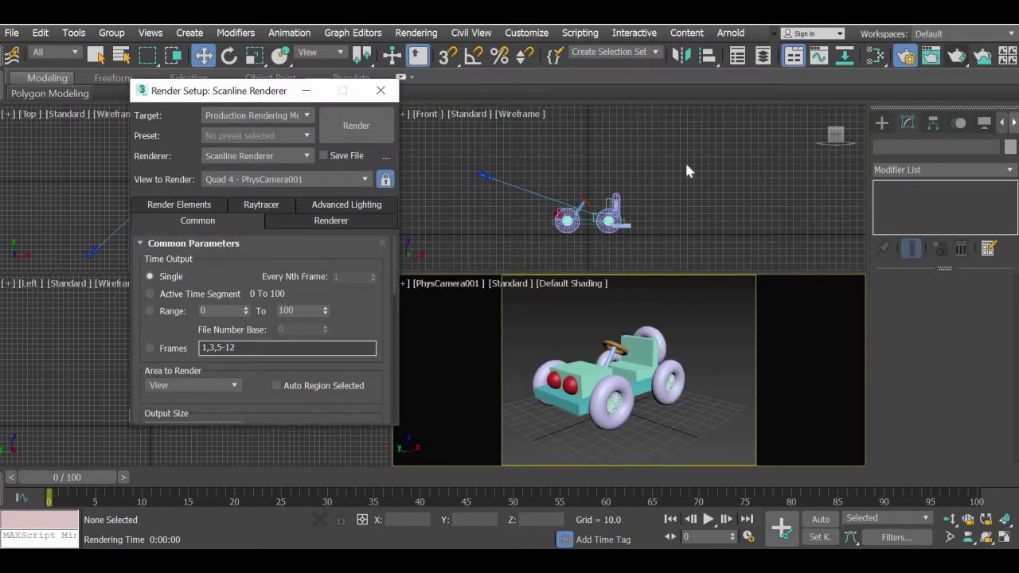
click(684, 160)
click(957, 57)
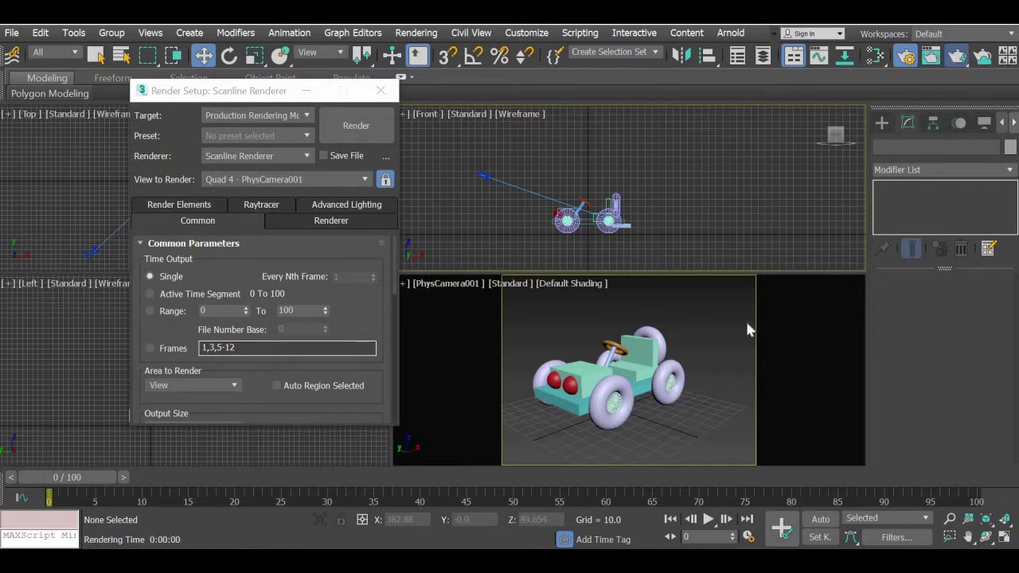
click(660, 38)
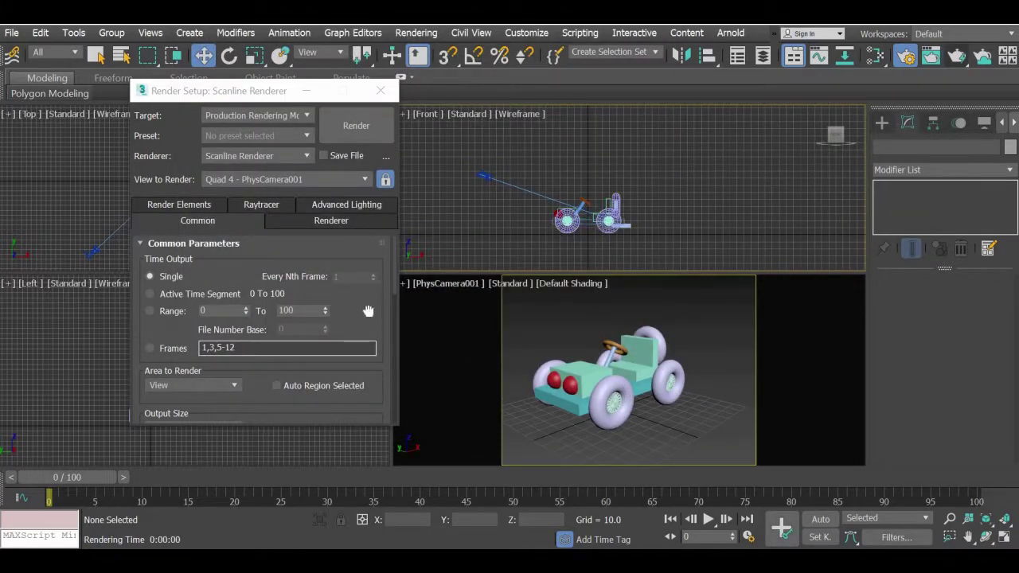
- Set the render output size preset to HDTV (video) in the common render parameters
click(371, 243)
scroll(371, 239, down, 3)
scroll(368, 176, down, 2)
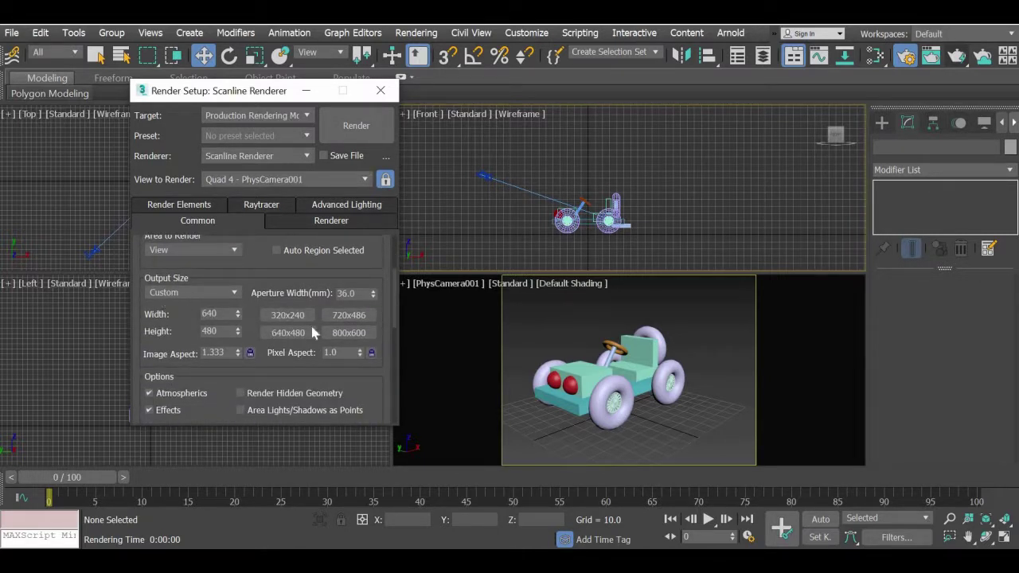
click(199, 295)
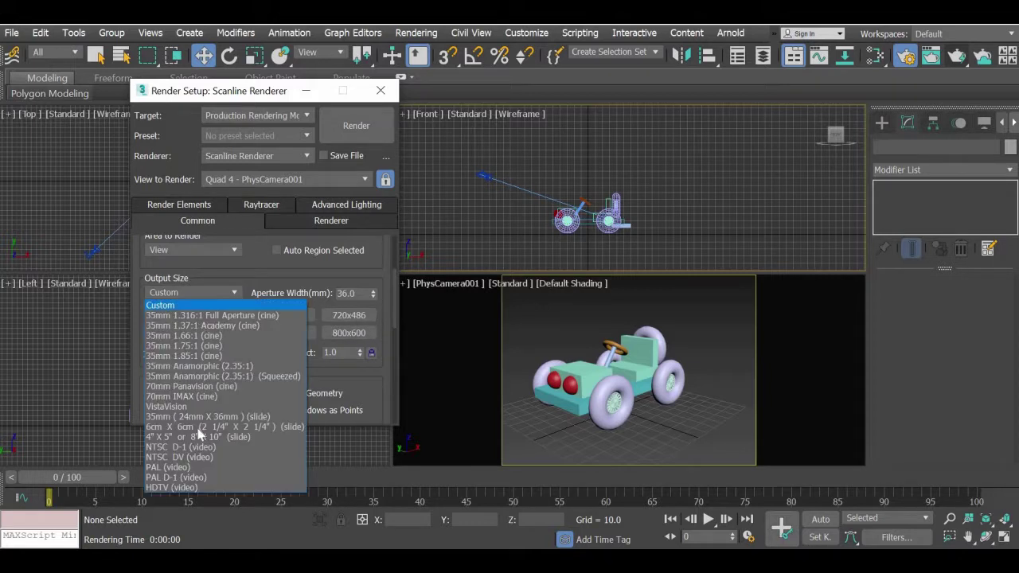
click(191, 487)
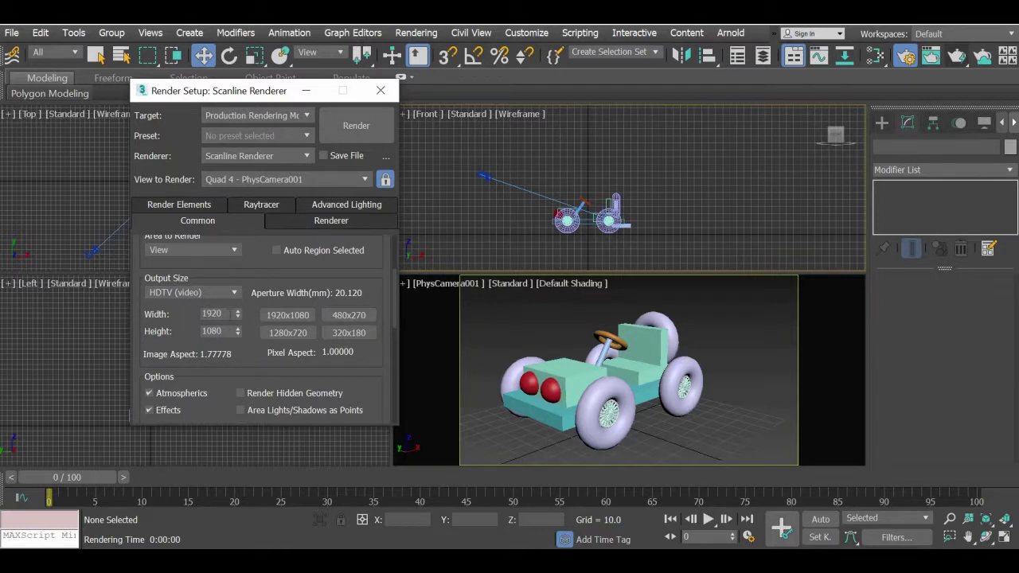
- Try the smaller HDTV resolutions and set the render output to 1280x720
click(286, 334)
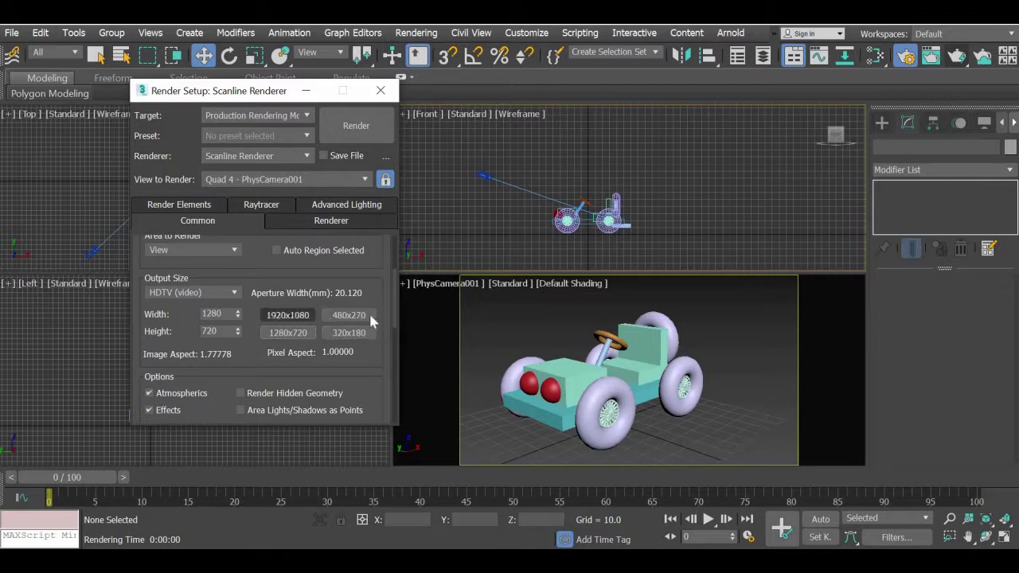
click(355, 341)
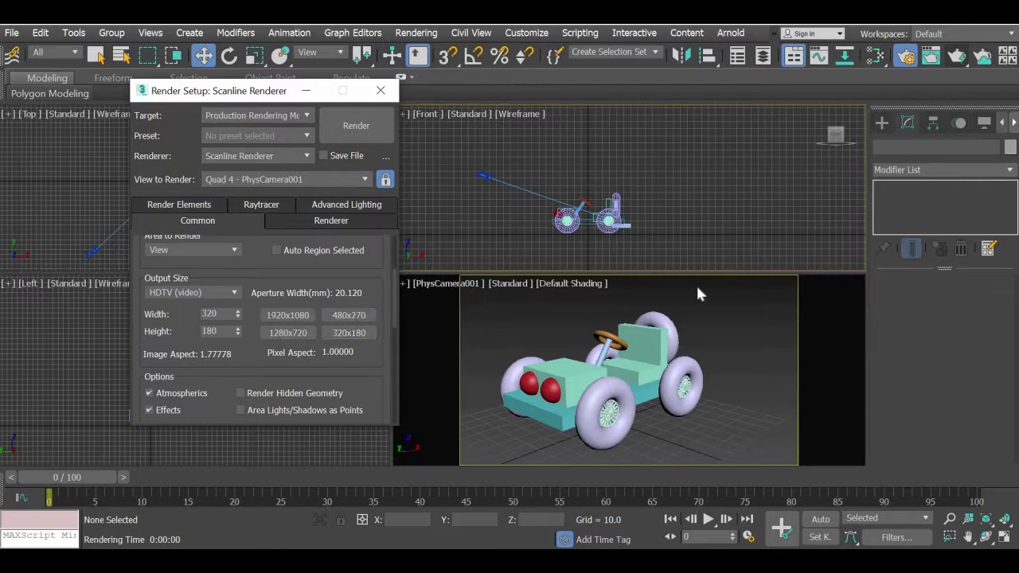
click(344, 316)
click(291, 335)
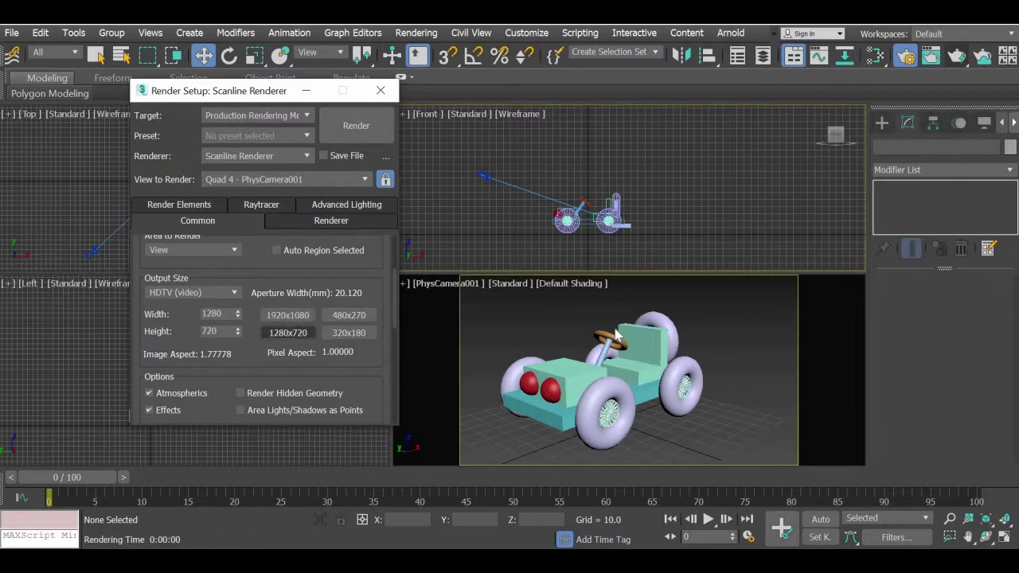
- Render the camera view at the chosen resolution, then close the rendered frame and the render setup
click(366, 125)
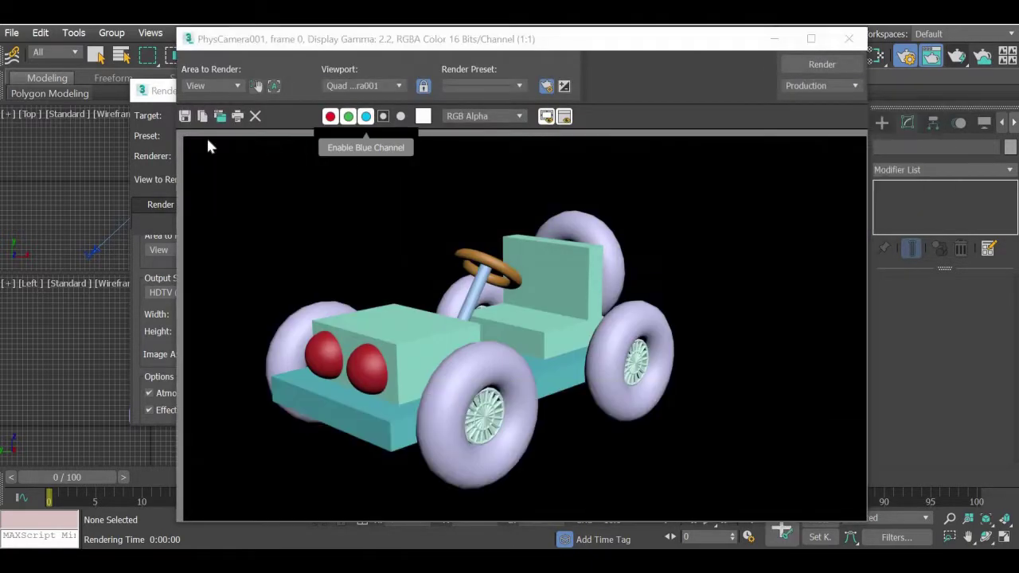
click(848, 38)
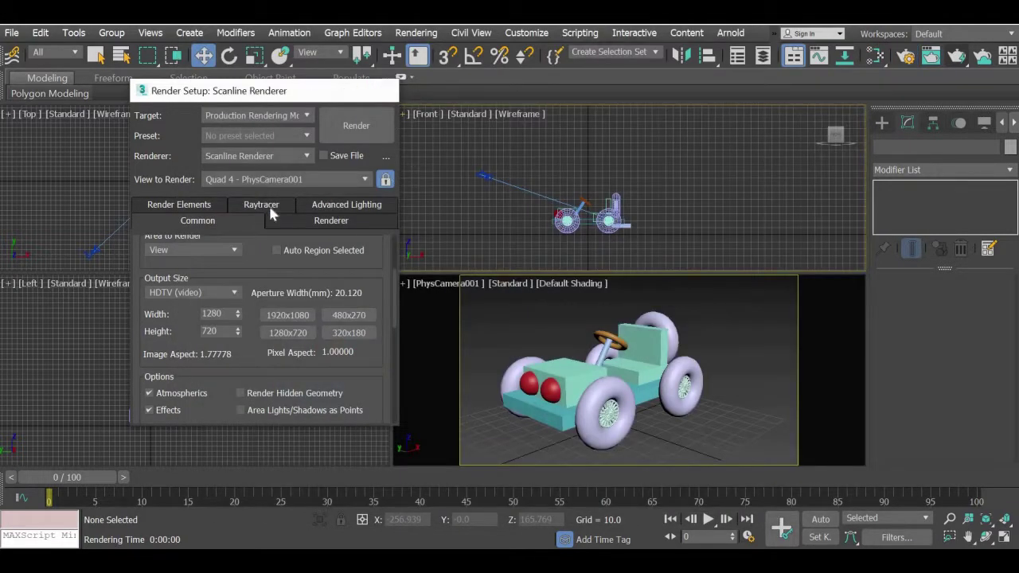
click(380, 91)
- Move the camera target in the Top view to about X 2, Y 5, beside the steering wheel, to recentre the jeep
scroll(177, 208, up, 6)
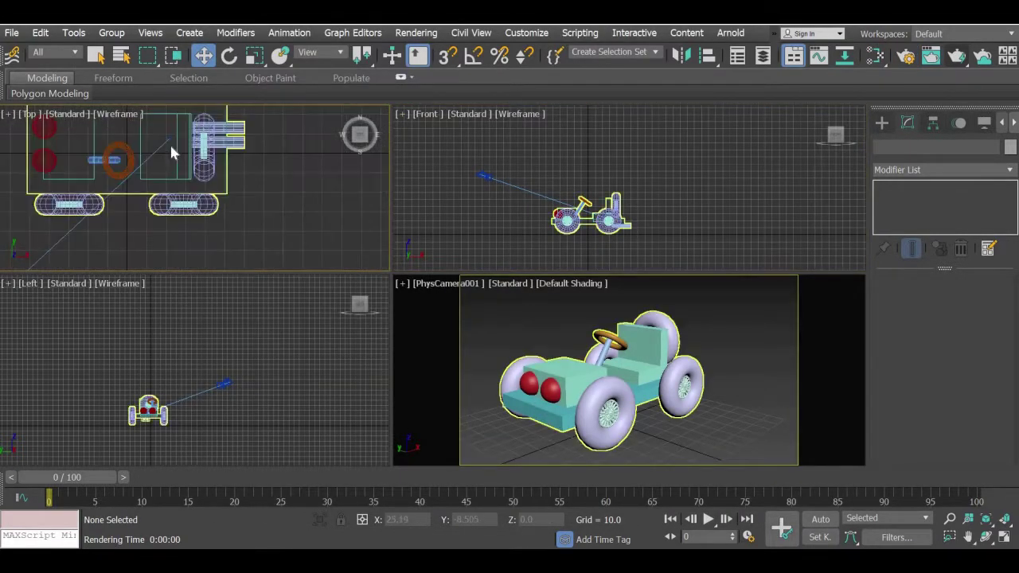
click(170, 140)
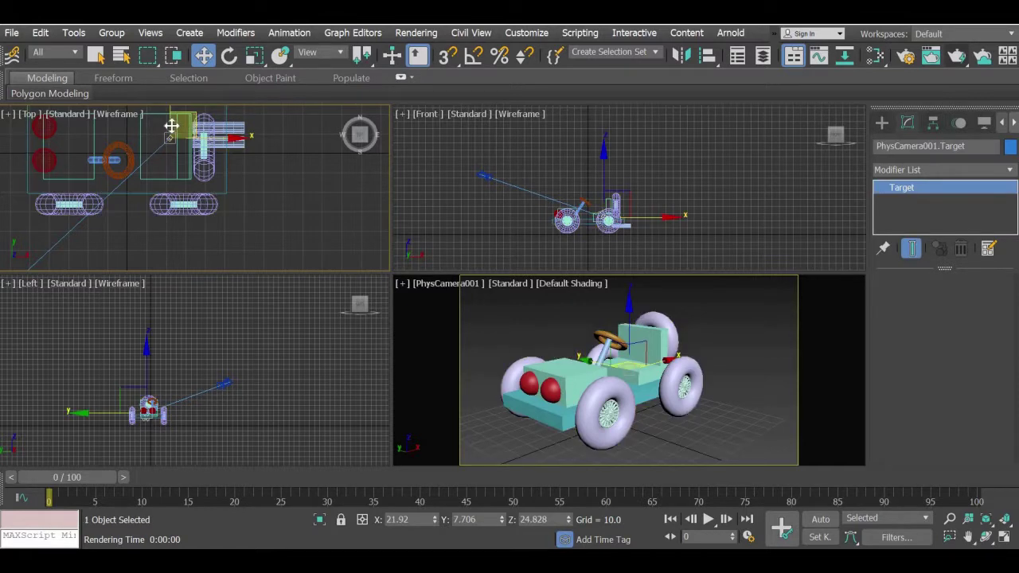
drag(182, 122, 151, 126)
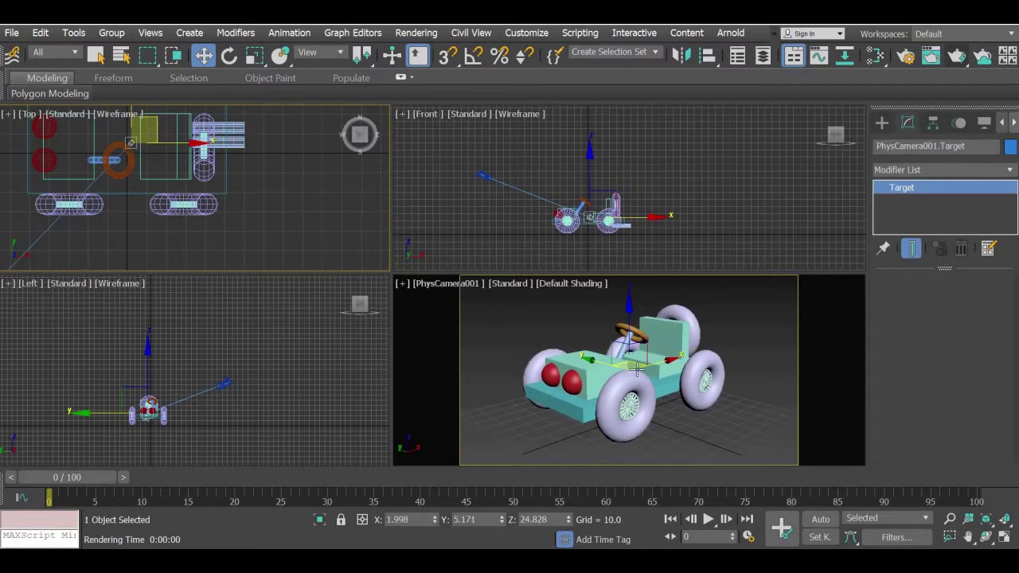
right_click(503, 330)
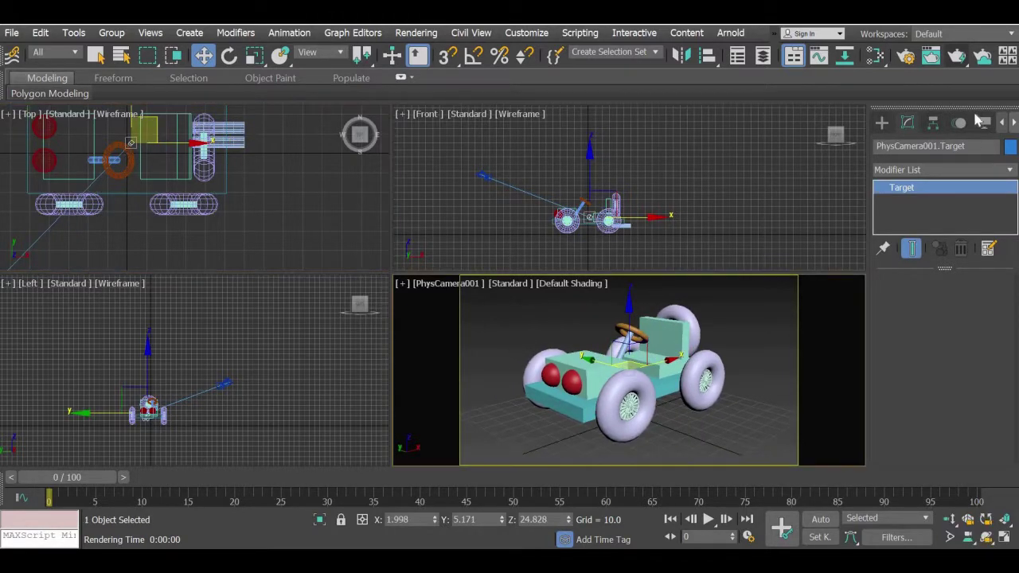
- Render the camera view with the moved target and close the rendered frame
click(960, 62)
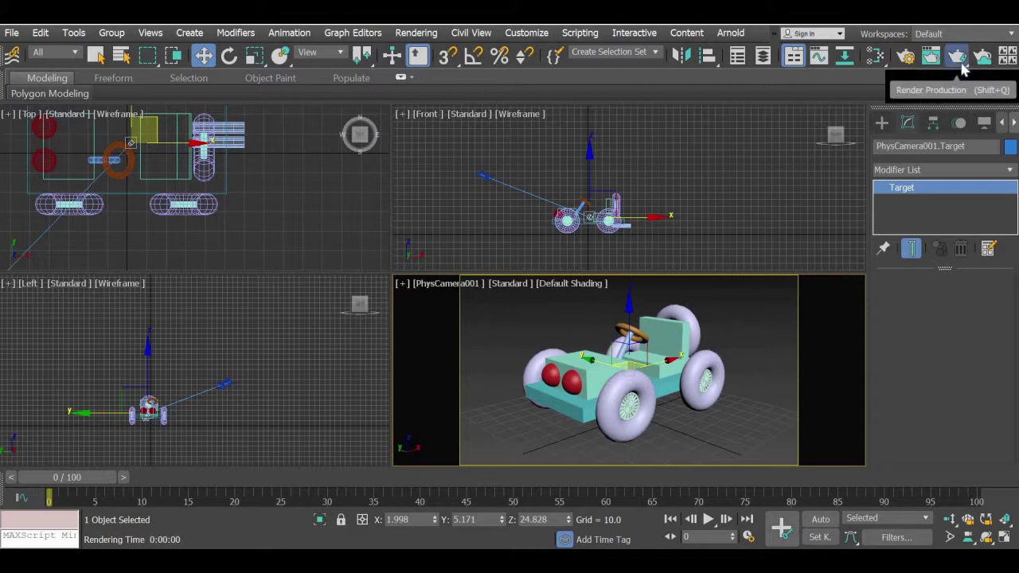
click(961, 62)
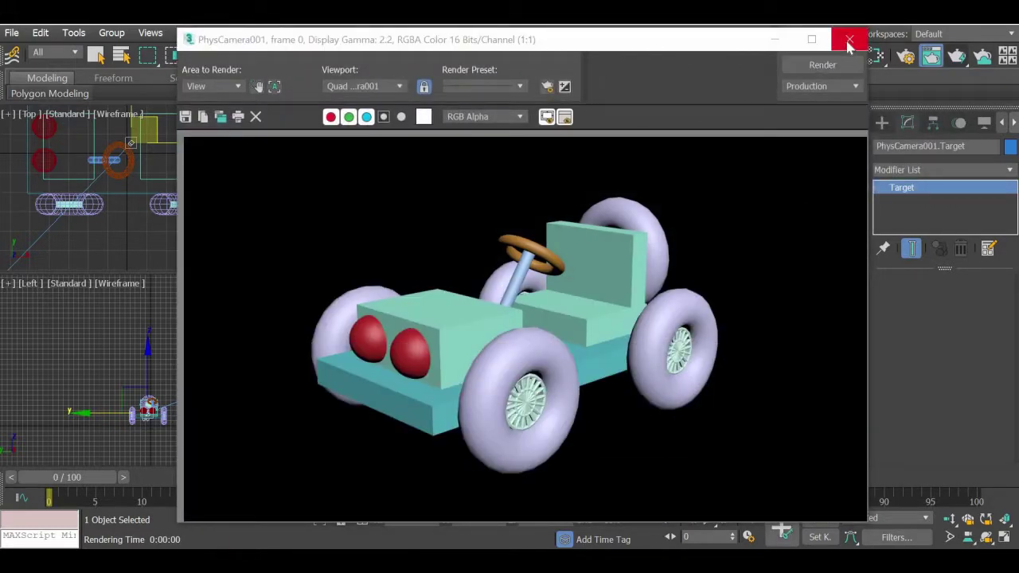
click(849, 39)
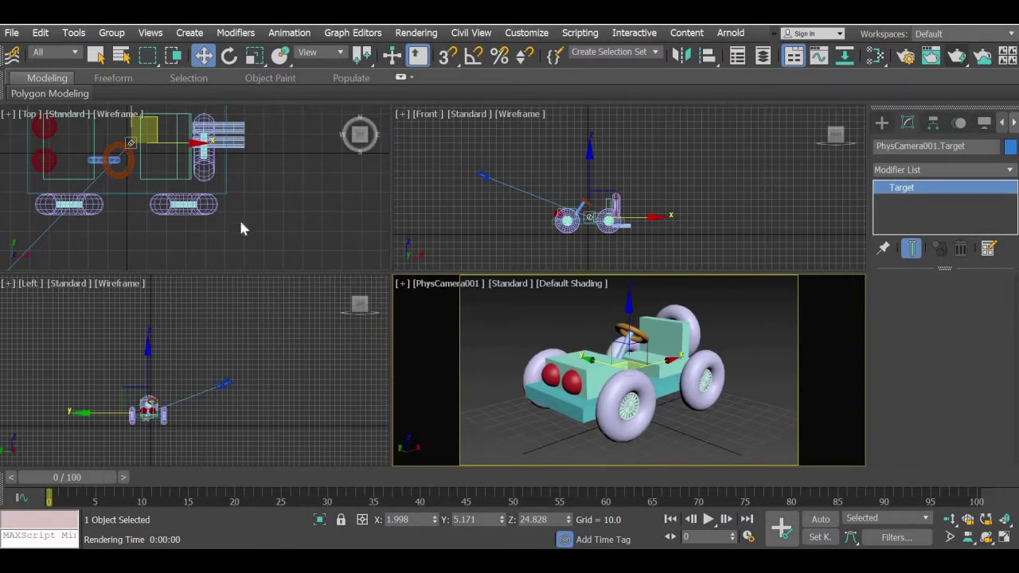
- Deselect the camera target, render the camera view with the Top view active, and close the rendered frame
click(240, 222)
scroll(241, 222, down, 3)
middle_drag(240, 254, 251, 212)
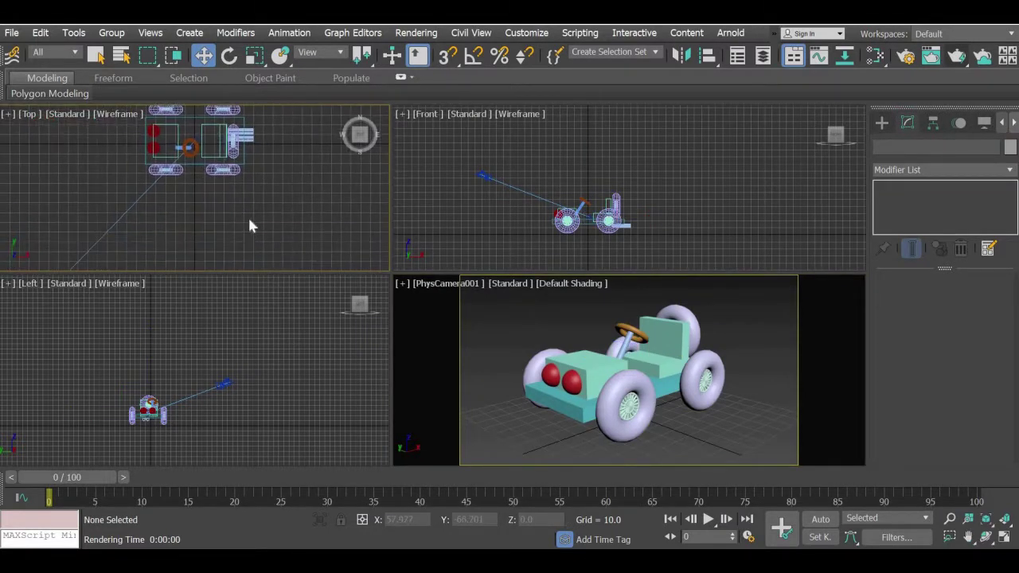
scroll(266, 244, down, 4)
scroll(266, 236, up, 3)
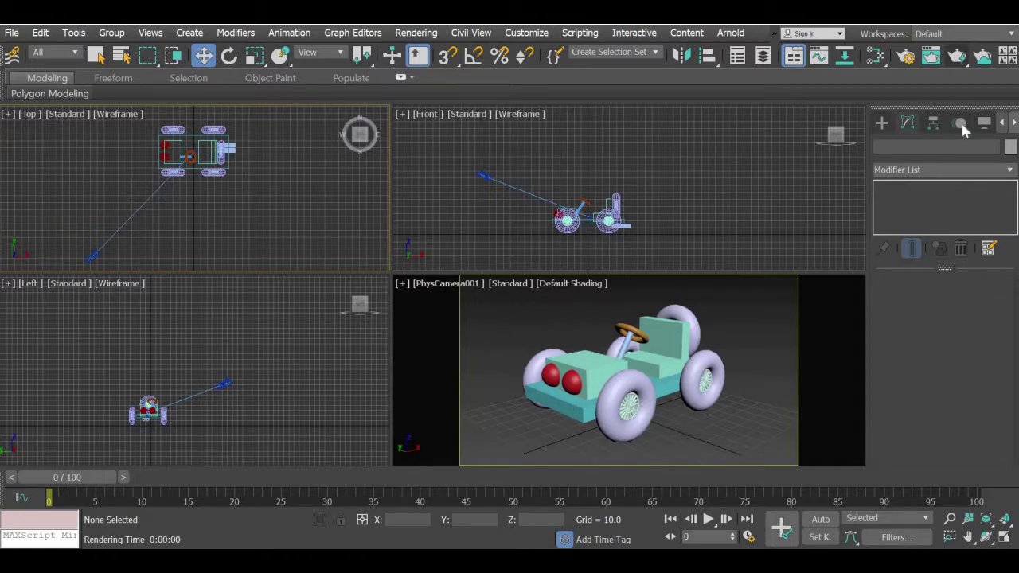
click(957, 59)
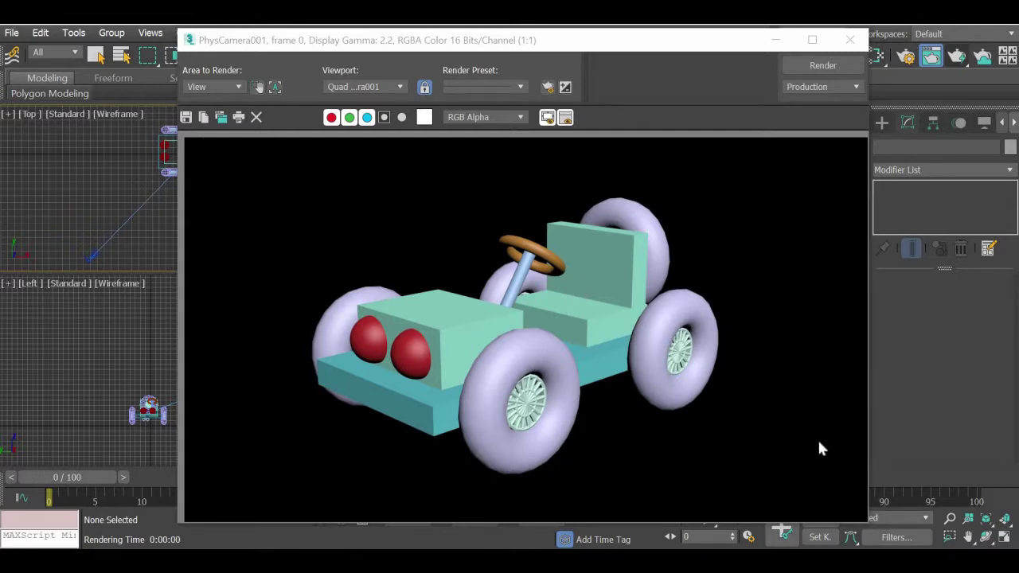
click(849, 39)
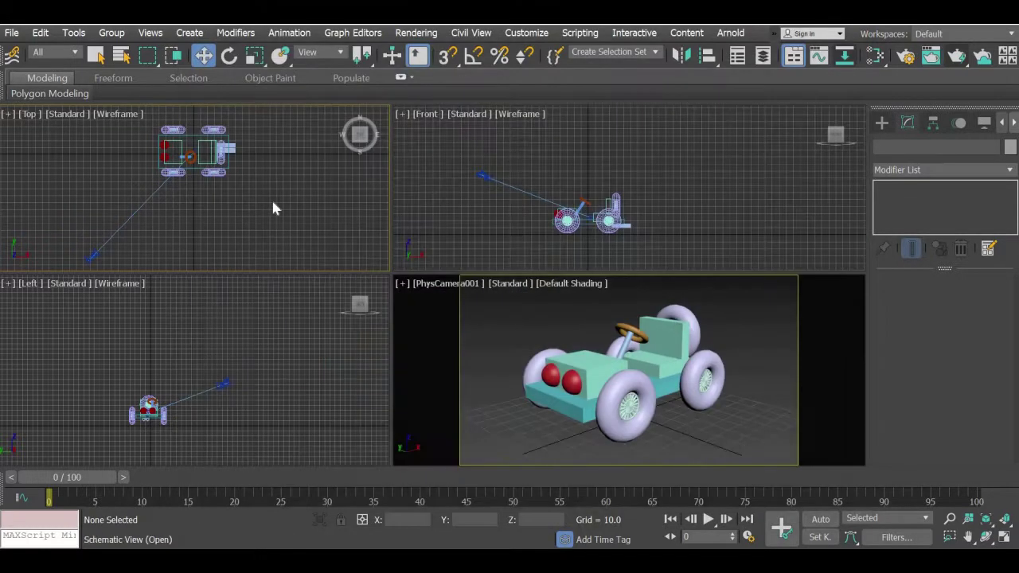
- Create a ground plane about 1040 units long in the Top view, centred around the jeep and camera
scroll(273, 202, down, 5)
middle_drag(304, 205, 206, 206)
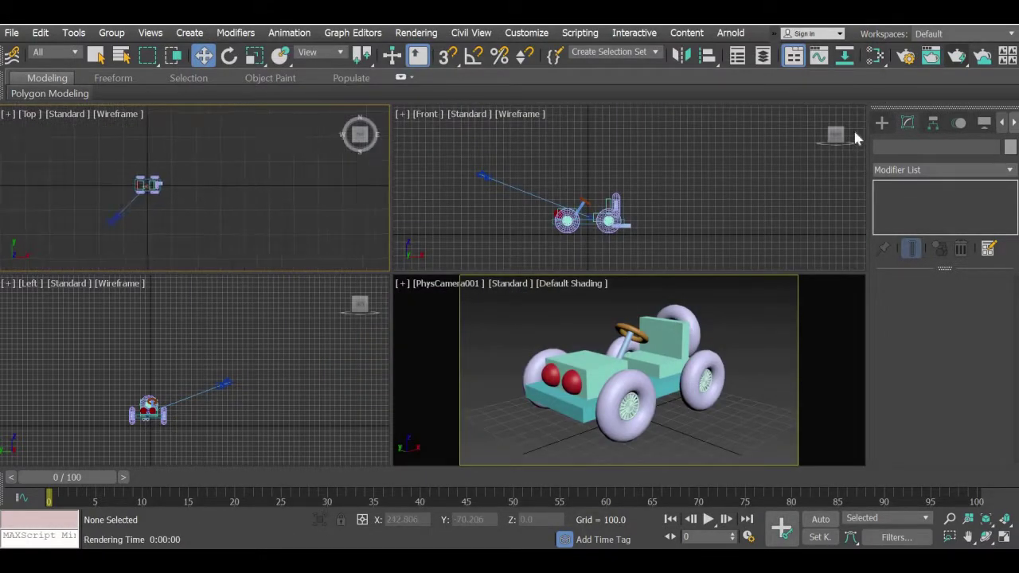
click(882, 122)
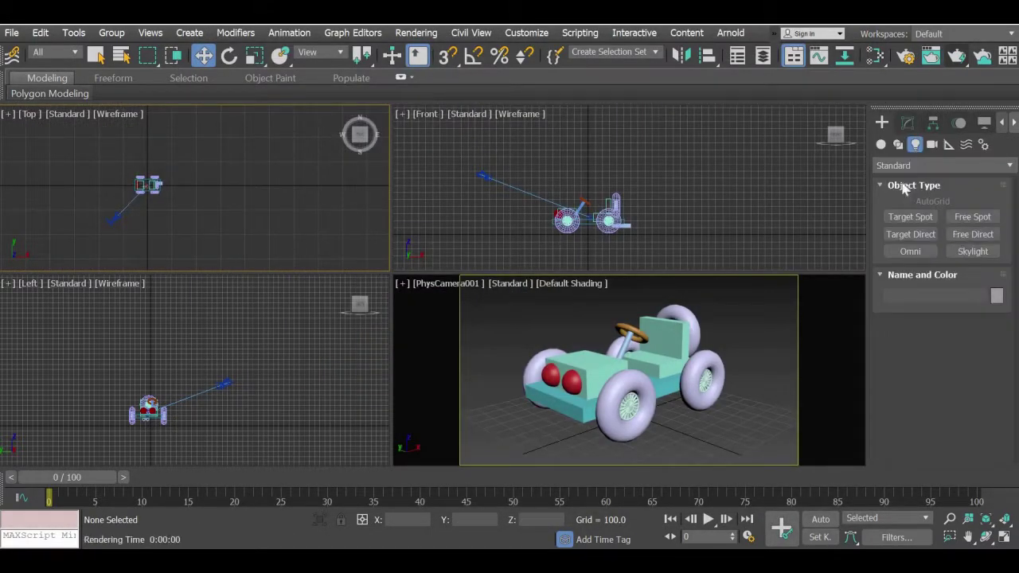
click(882, 146)
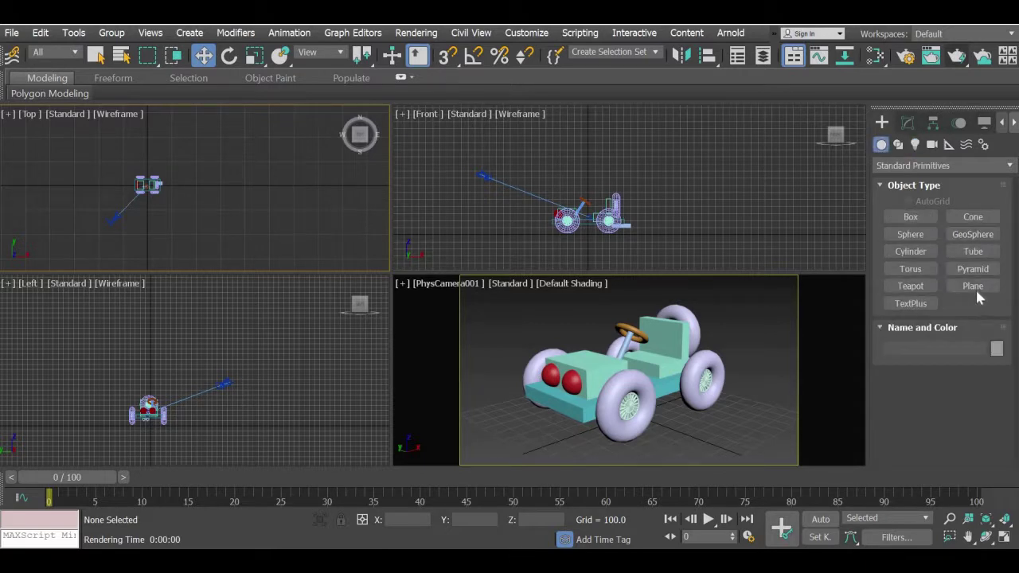
click(973, 287)
middle_drag(205, 201, 159, 191)
scroll(273, 197, down, 3)
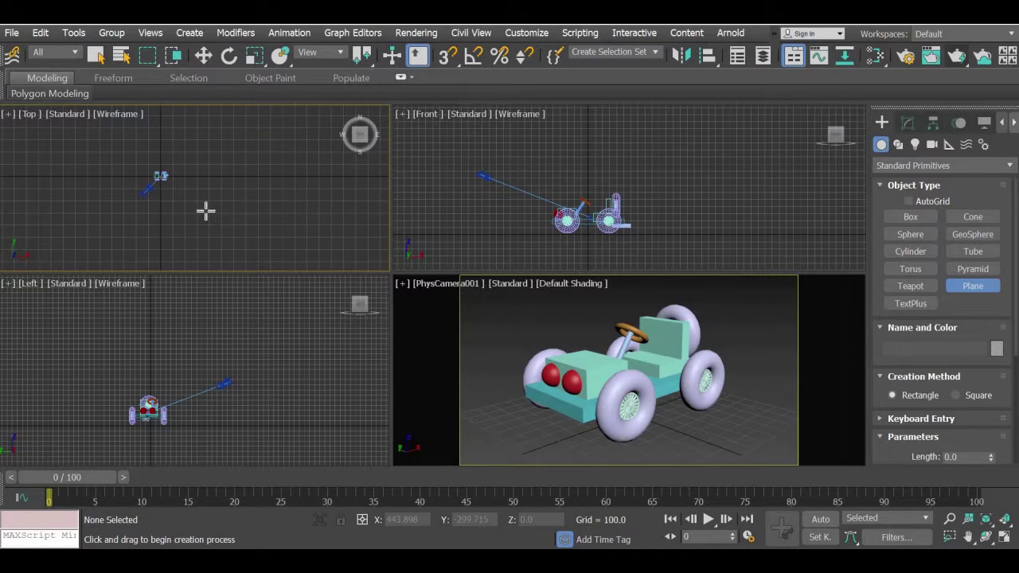
middle_drag(235, 221, 266, 232)
drag(91, 125, 290, 254)
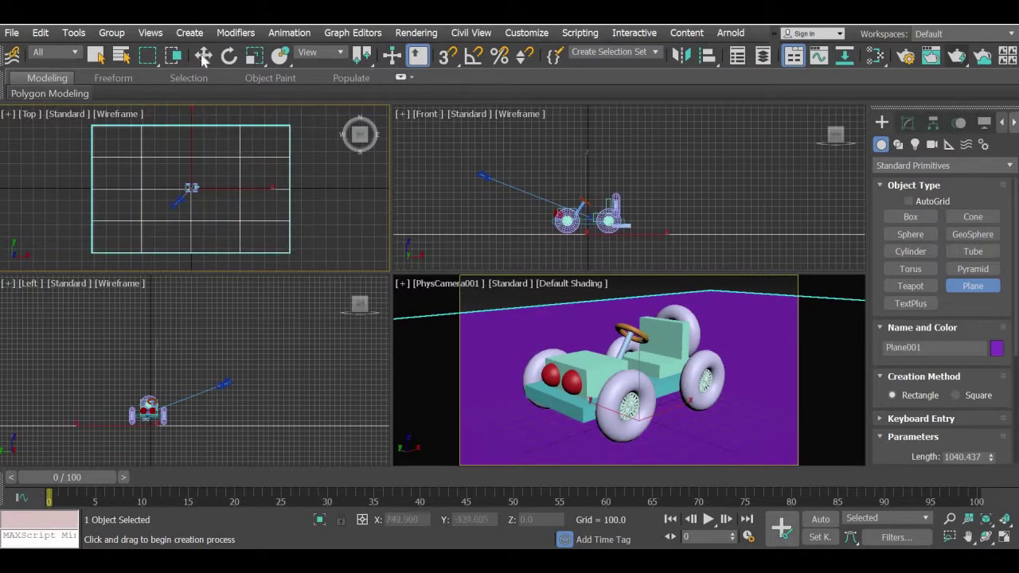
key(w)
- Set the plane's object color to white, then test-render the camera view and close the rendered frame
click(750, 186)
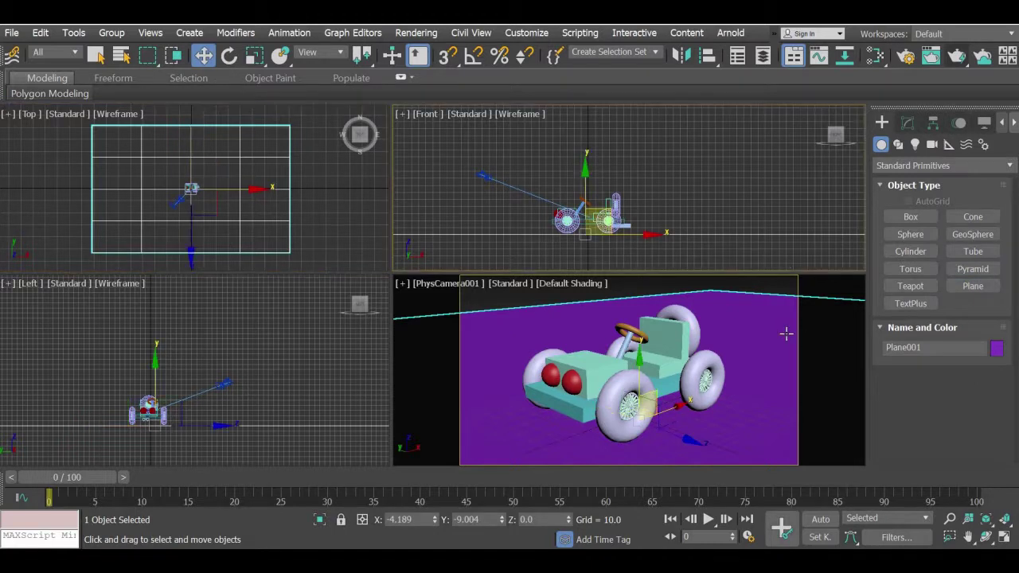
click(851, 340)
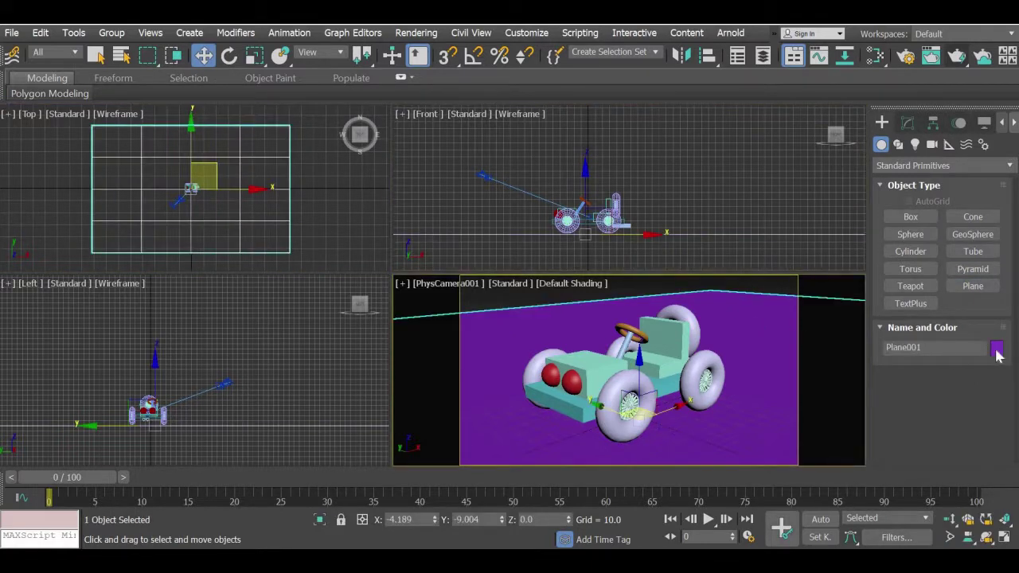
click(997, 349)
click(334, 292)
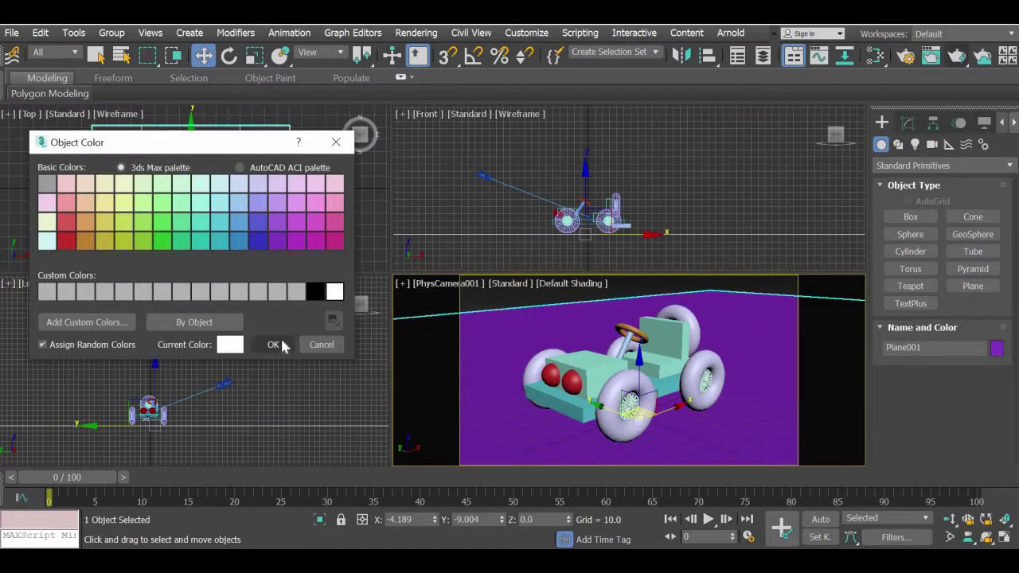
click(282, 344)
click(529, 303)
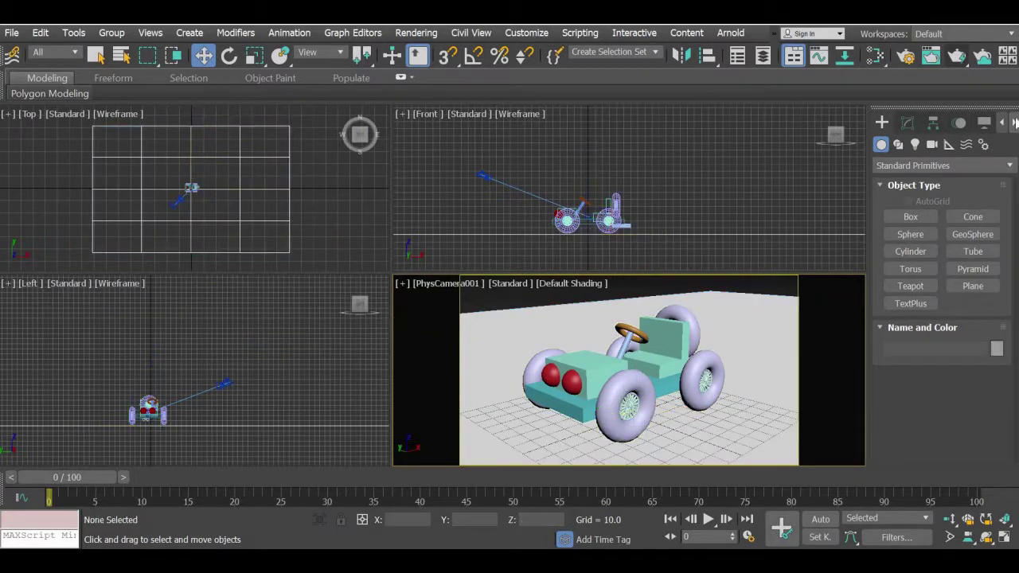
click(958, 59)
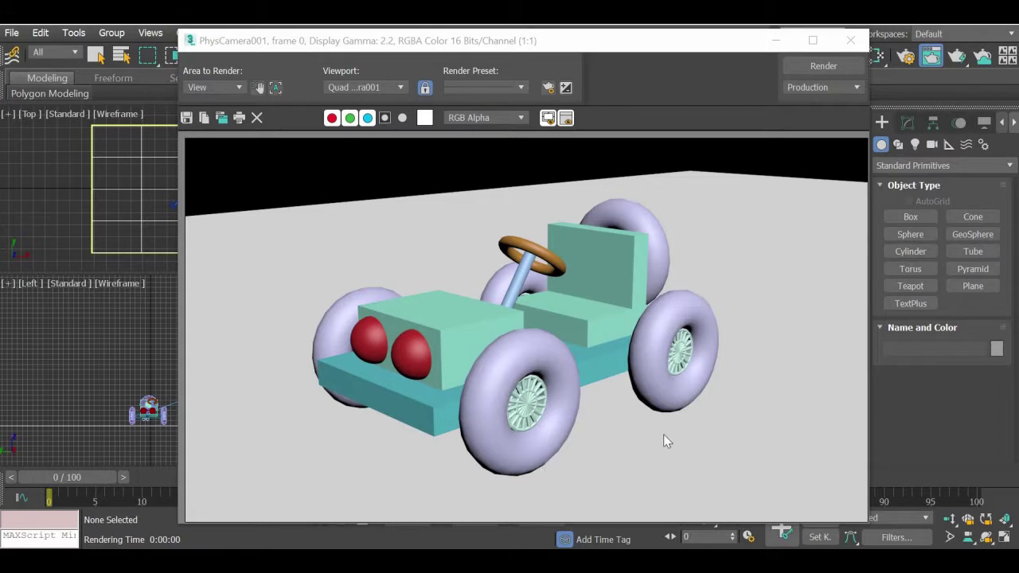
click(851, 39)
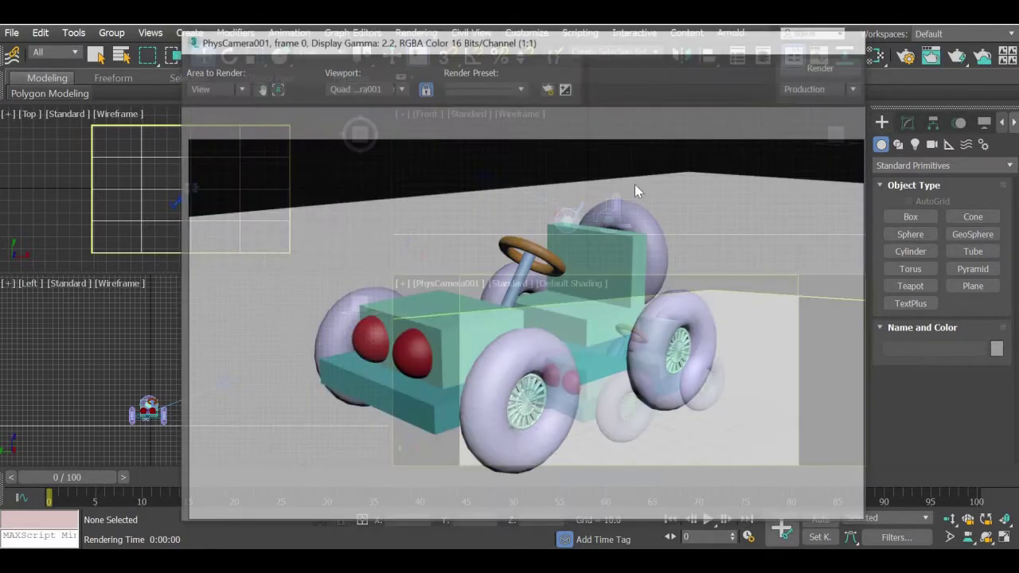
- Lower the car group in the Front view to about Z 28 so its wheels reach the ground plane
scroll(579, 245, up, 8)
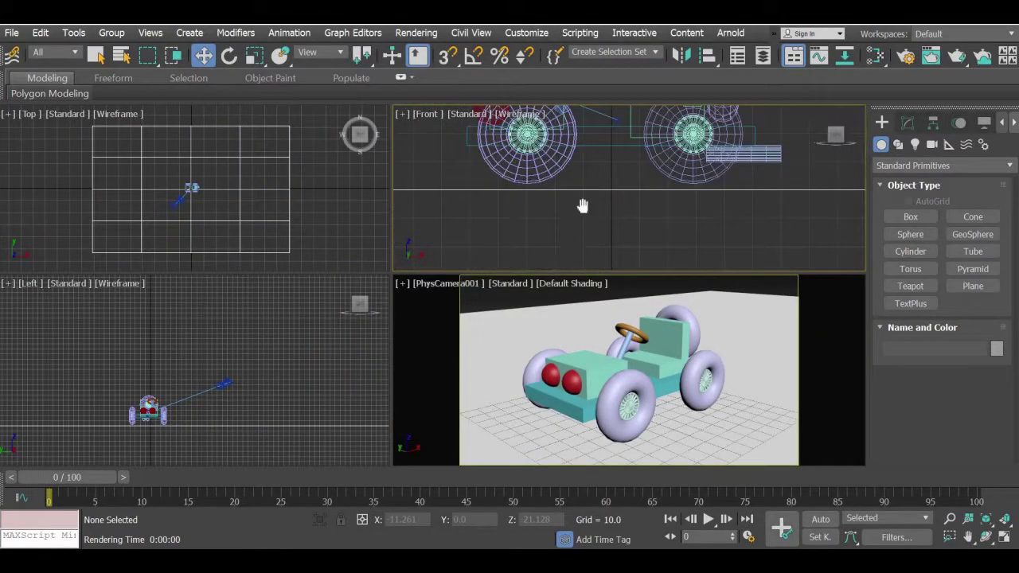
click(540, 199)
scroll(558, 227, up, 3)
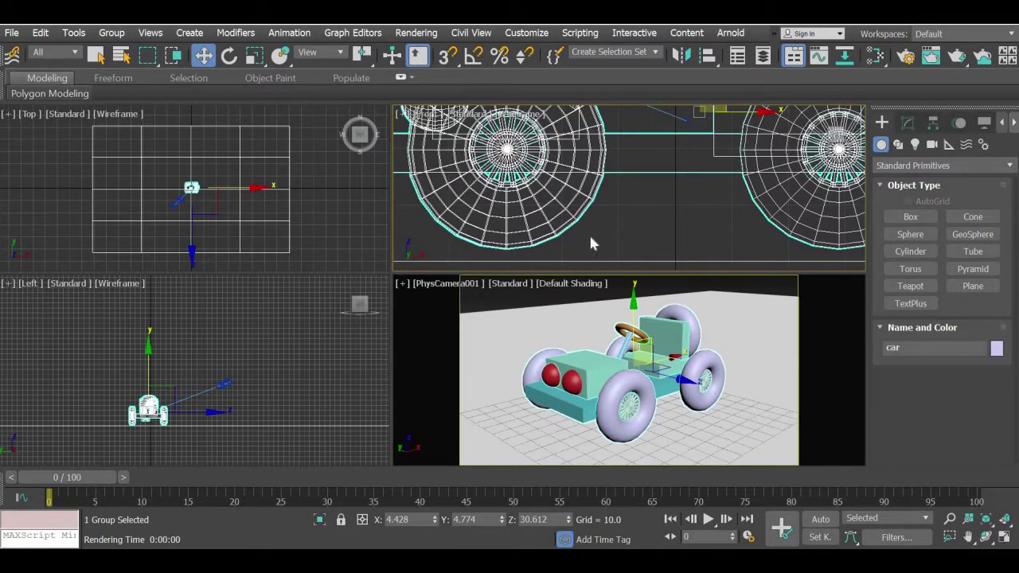
scroll(590, 245, down, 3)
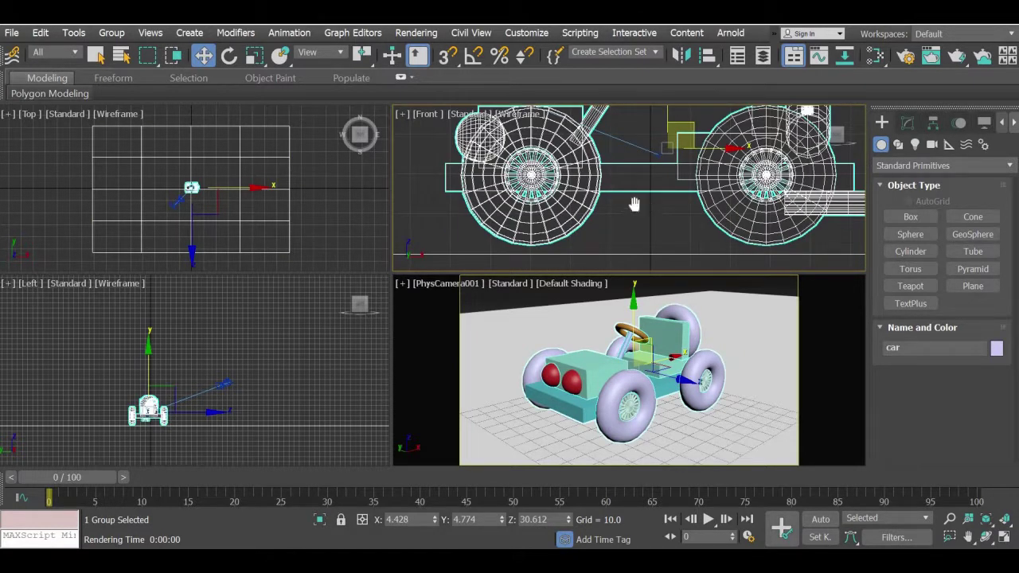
middle_drag(634, 205, 589, 215)
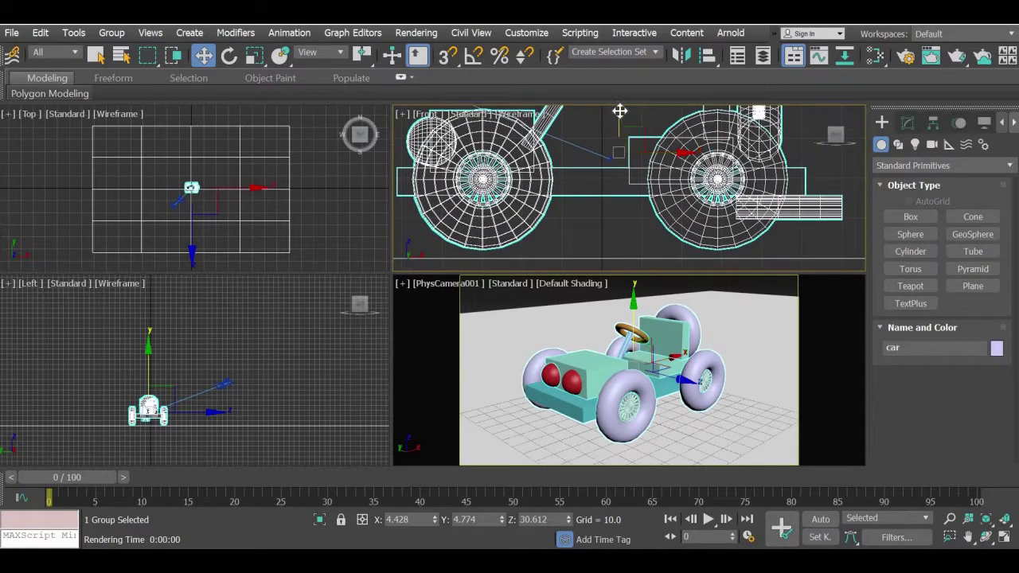
drag(621, 111, 619, 122)
click(578, 245)
- Examine where the wheels meet the plane in the Front view, then render the camera view and close the frame
scroll(597, 231, up, 10)
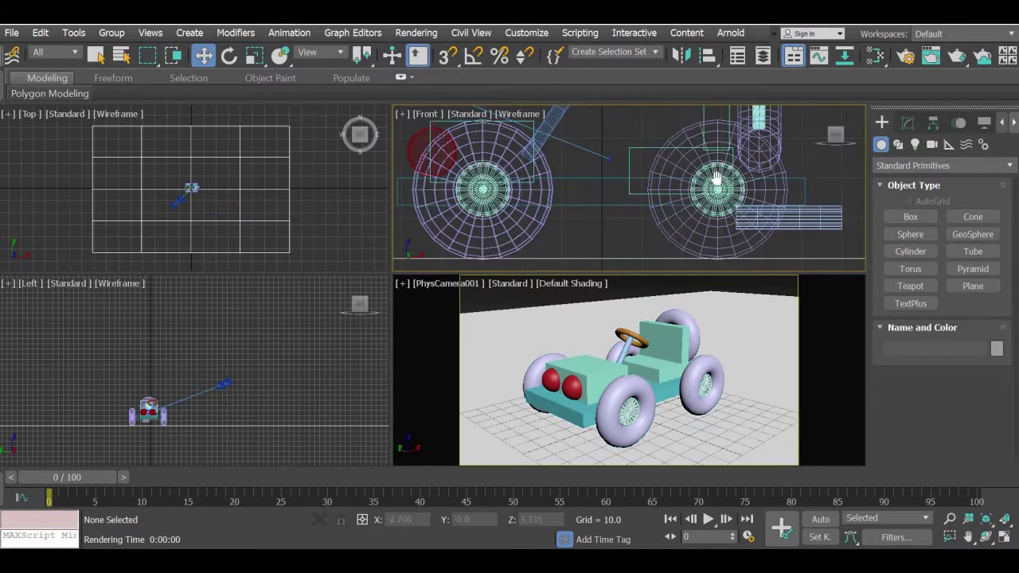
scroll(593, 232, up, 2)
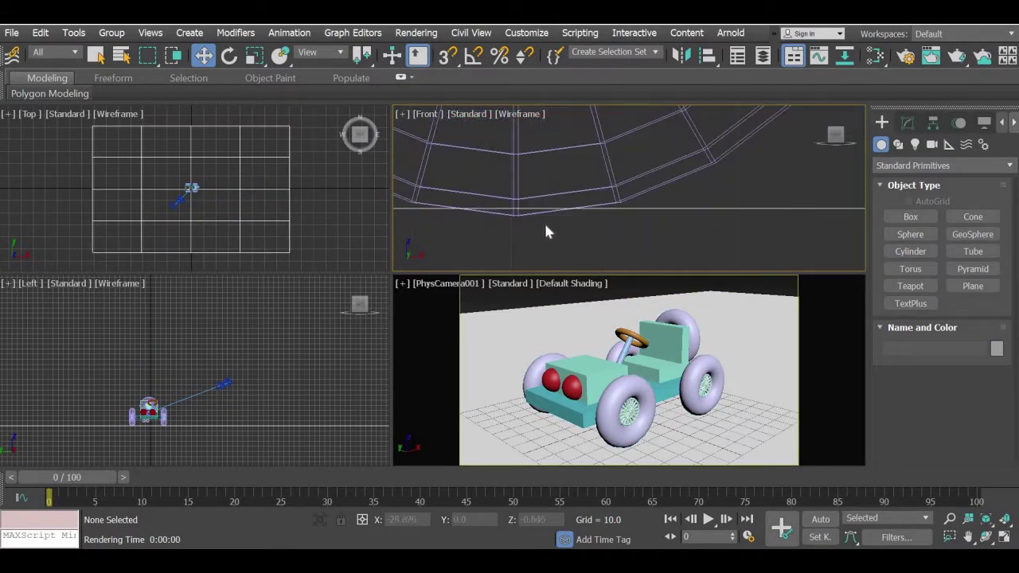
scroll(545, 222, down, 5)
scroll(546, 221, up, 6)
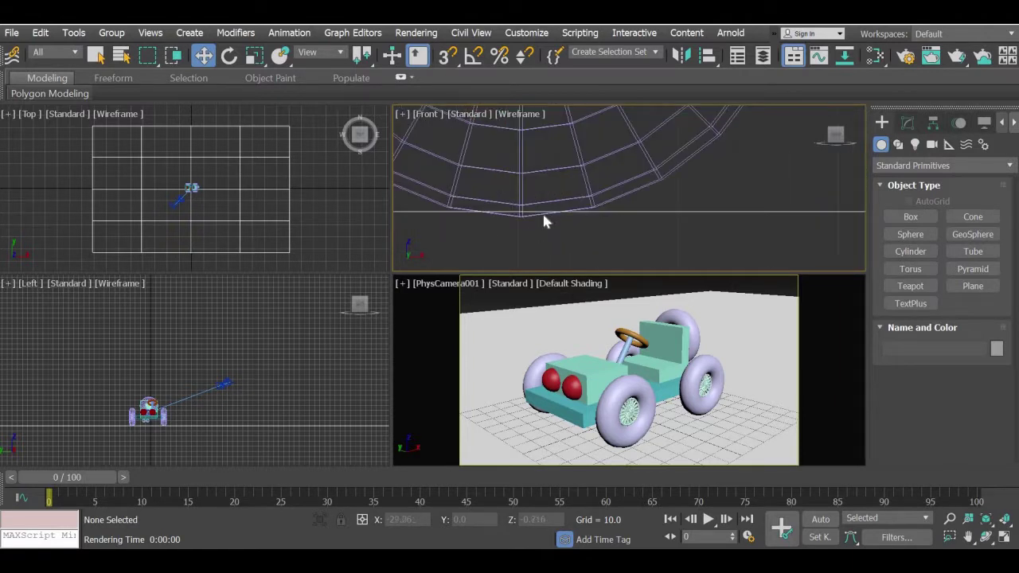
scroll(586, 224, down, 7)
middle_drag(581, 236, 526, 239)
right_click(539, 328)
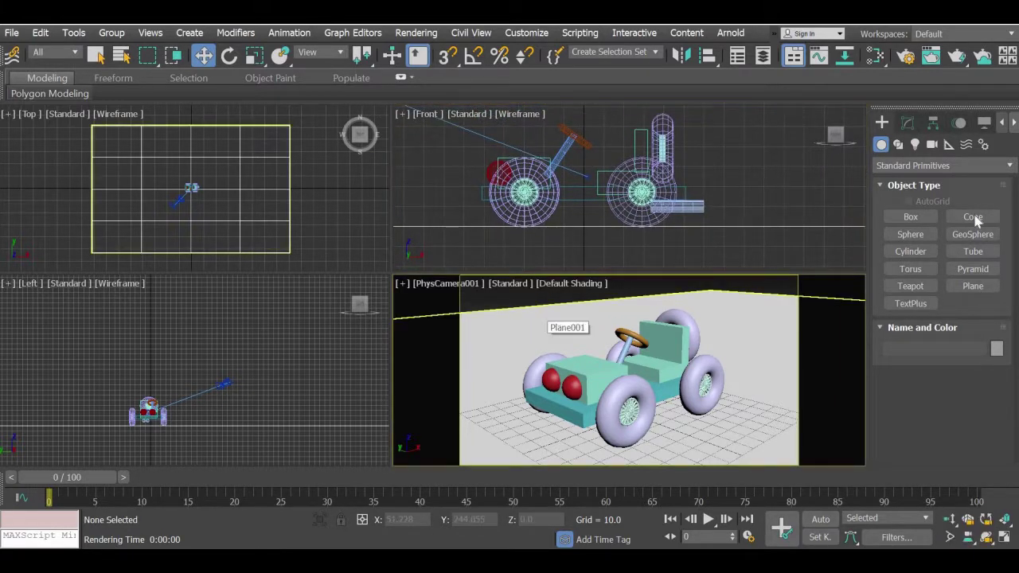
click(957, 54)
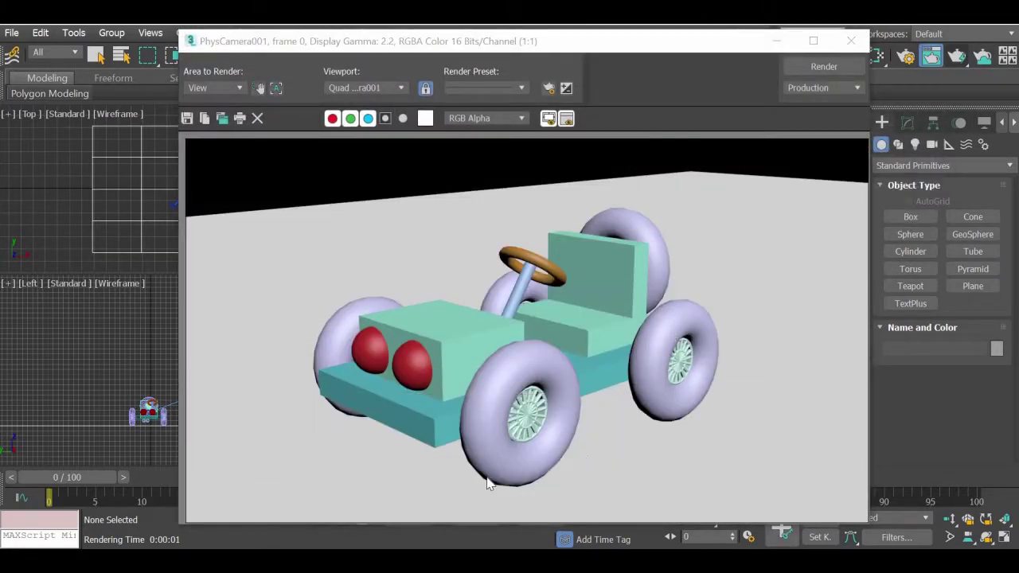
click(851, 40)
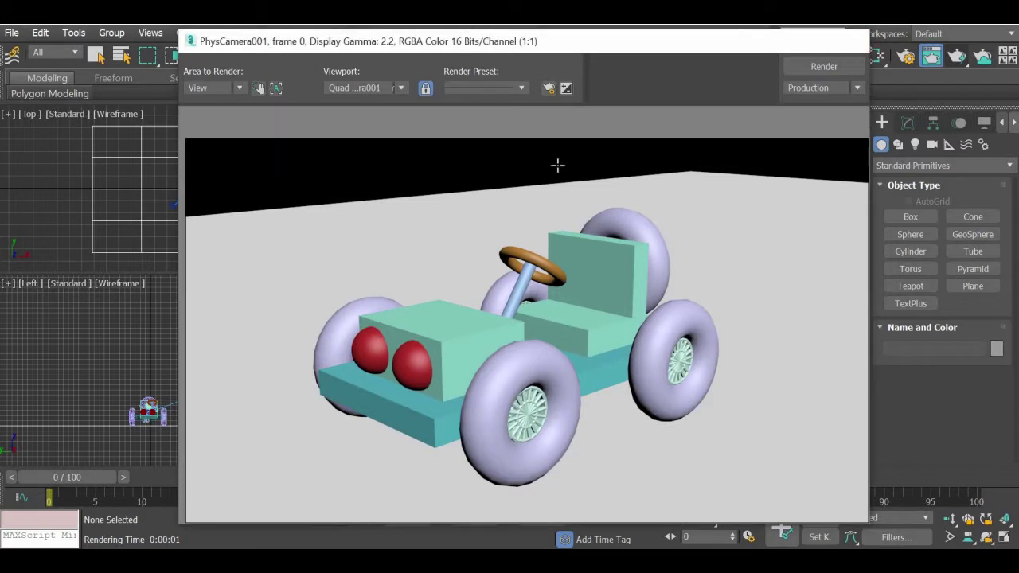
- Lower the car group slightly further into the ground plane and render the camera view again
click(562, 174)
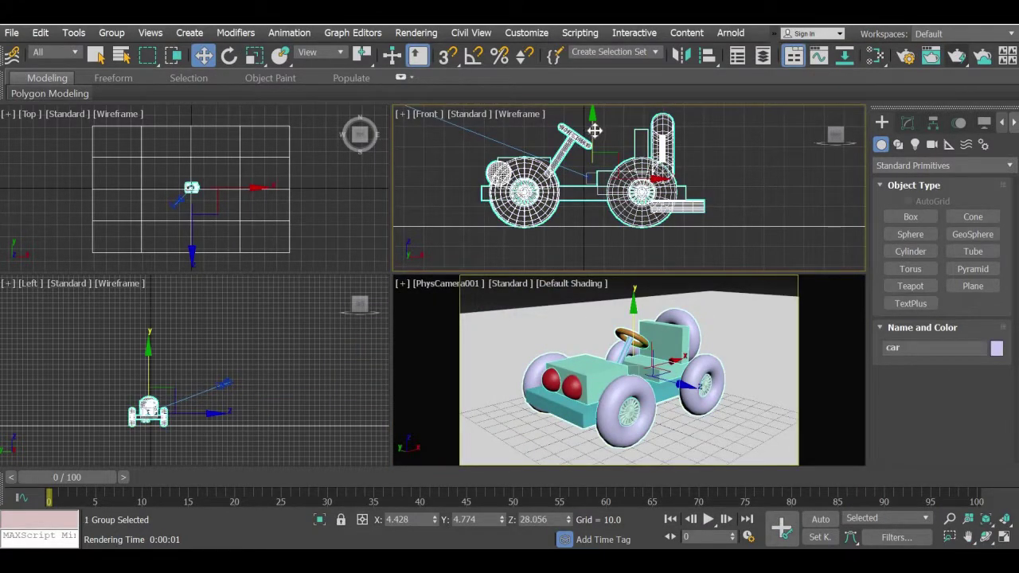
drag(594, 132, 595, 133)
click(595, 320)
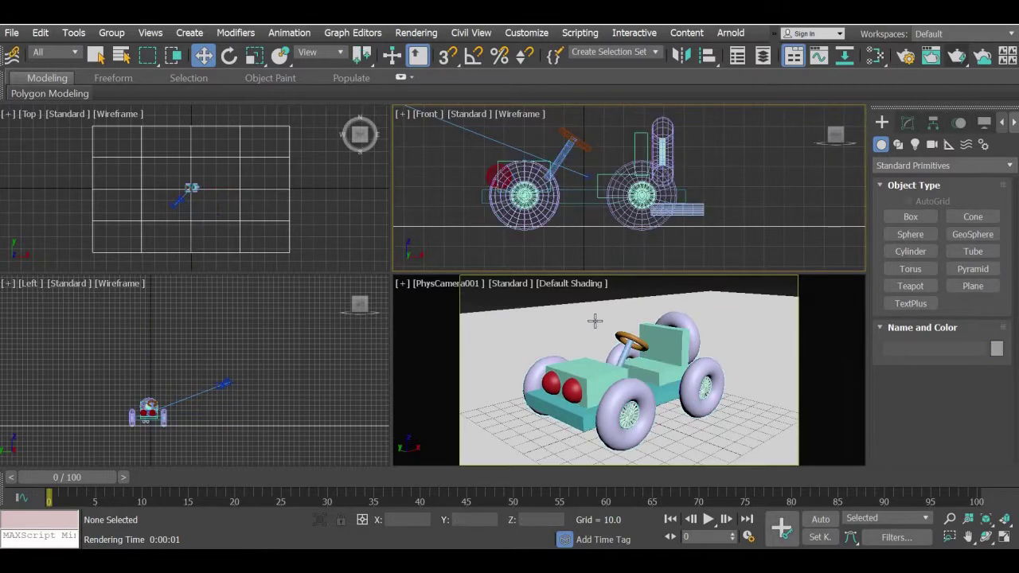
click(957, 56)
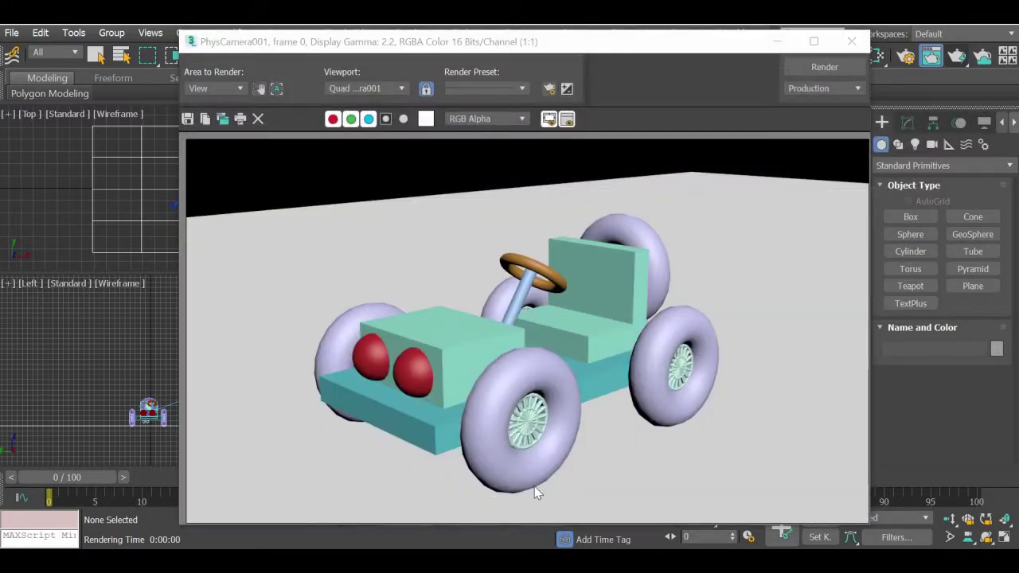
- Close the rendered frame, then render the camera view once more and close that frame as well
click(852, 42)
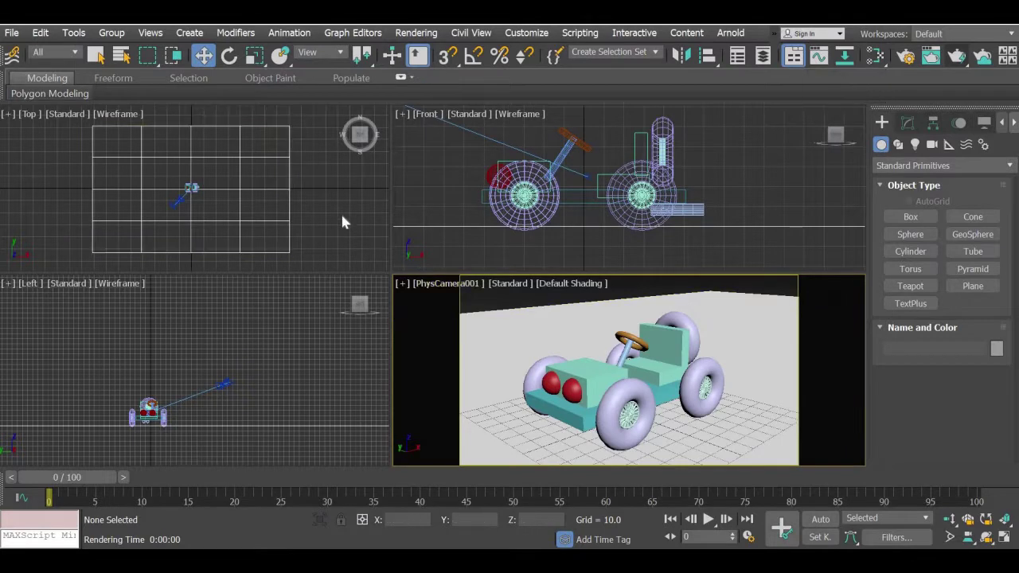
click(930, 55)
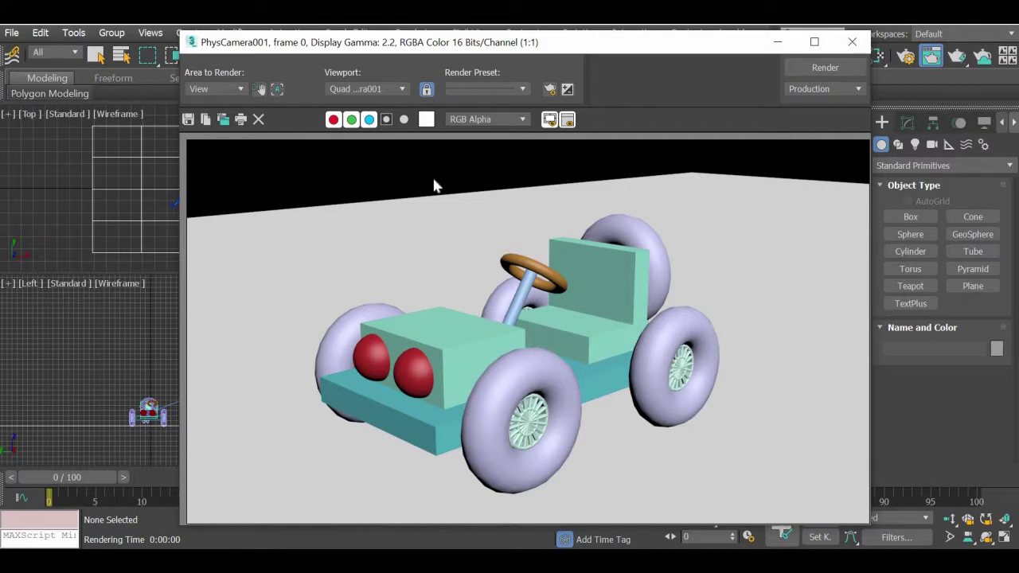
click(852, 42)
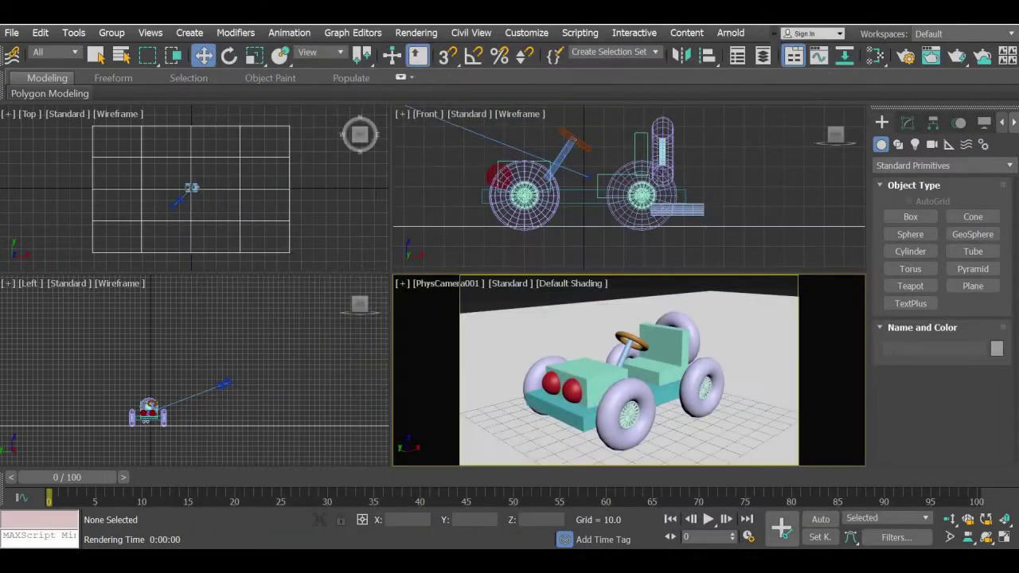
- Draw a large upright plane in the Front view, spanning the ground plane's width and rising well above the car
click(973, 286)
scroll(649, 197, down, 10)
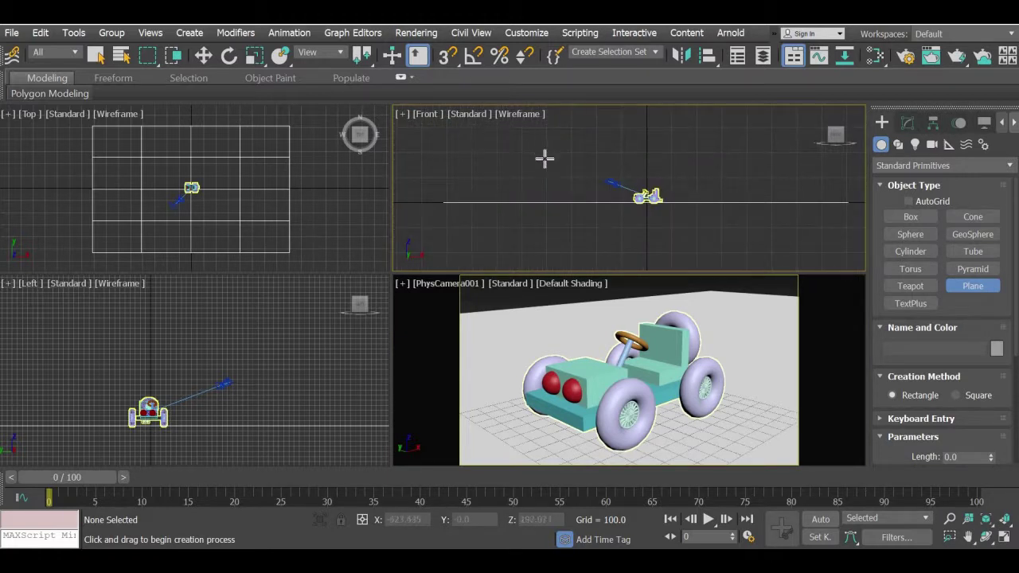
scroll(546, 159, down, 2)
middle_drag(525, 223, 508, 289)
drag(480, 154, 675, 251)
click(203, 55)
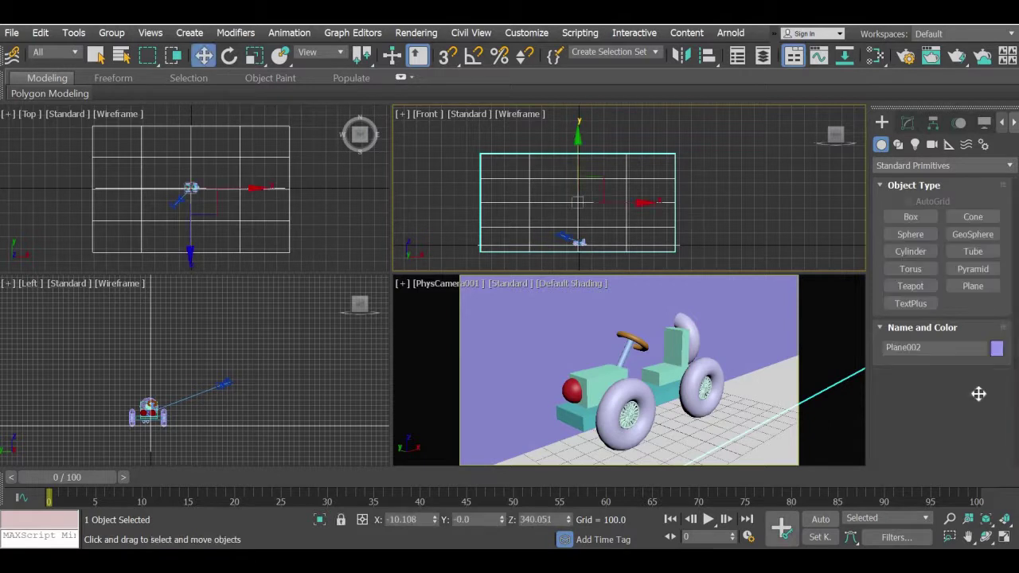
- Set the new upright plane's object color to white
click(996, 348)
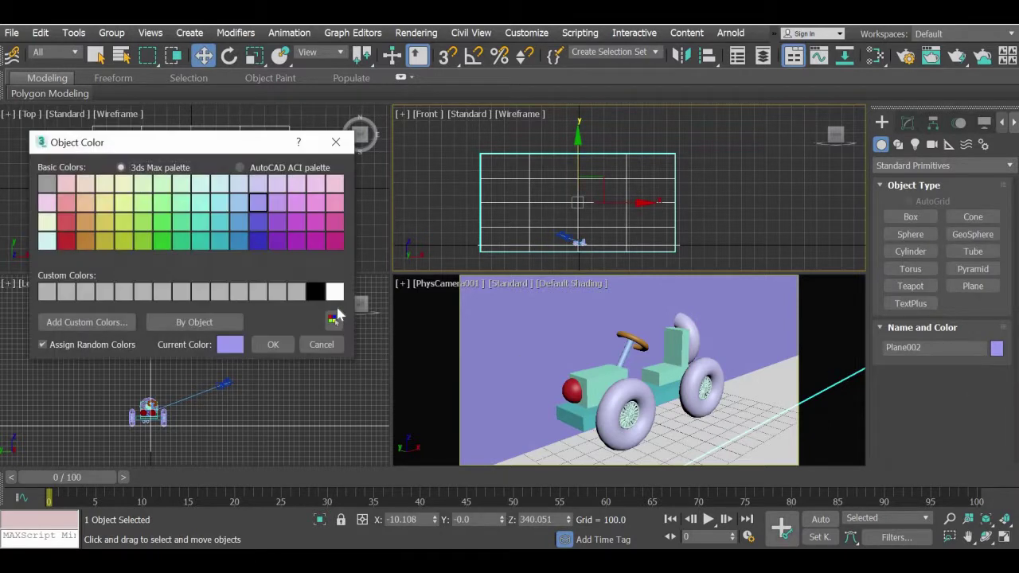
click(334, 292)
click(273, 345)
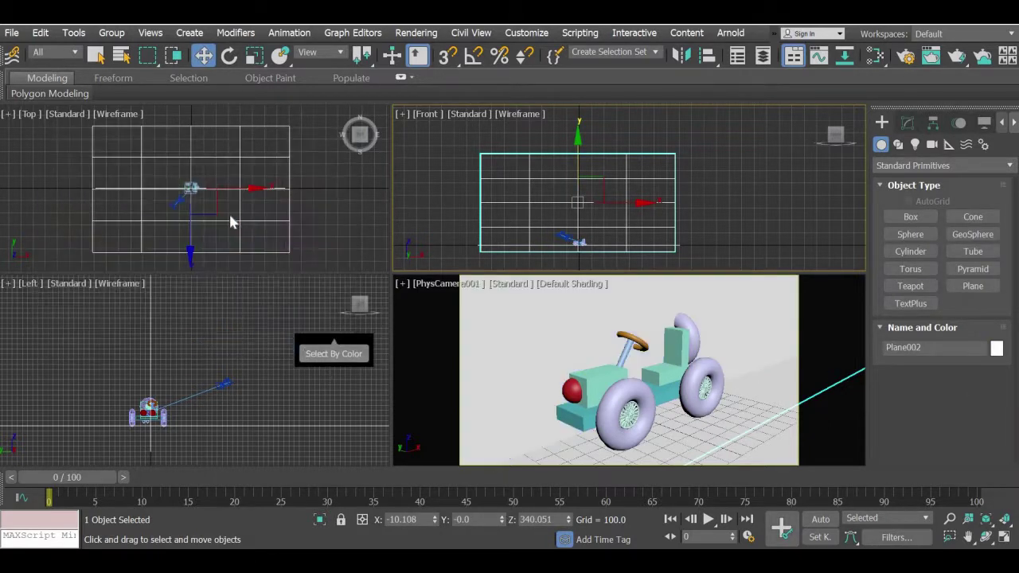
- Move the upright plane behind the car to about X 676, Y 450, and rotate it about -42° around Z
click(215, 191)
drag(195, 108, 328, 151)
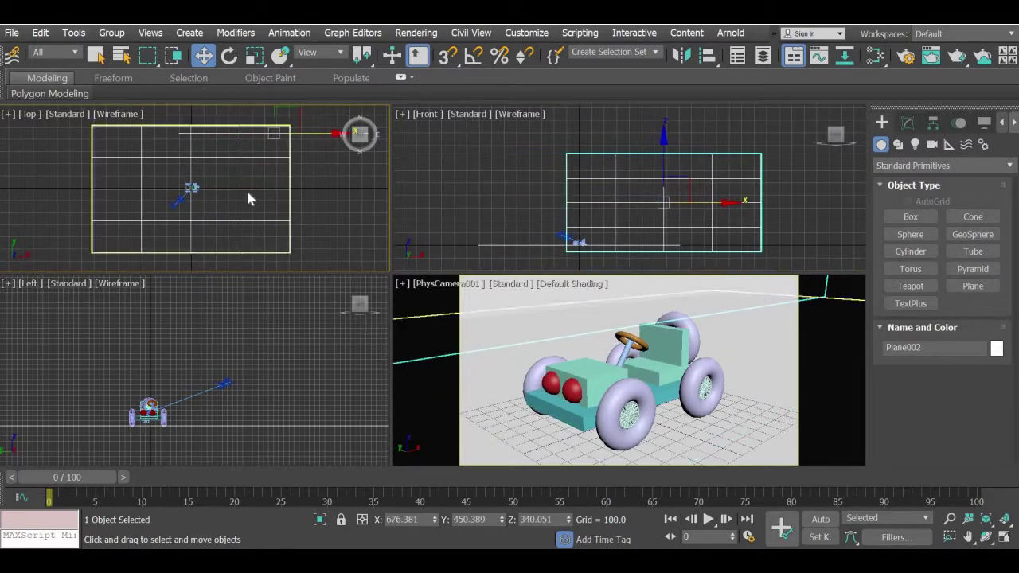
middle_drag(222, 221, 196, 250)
key(e)
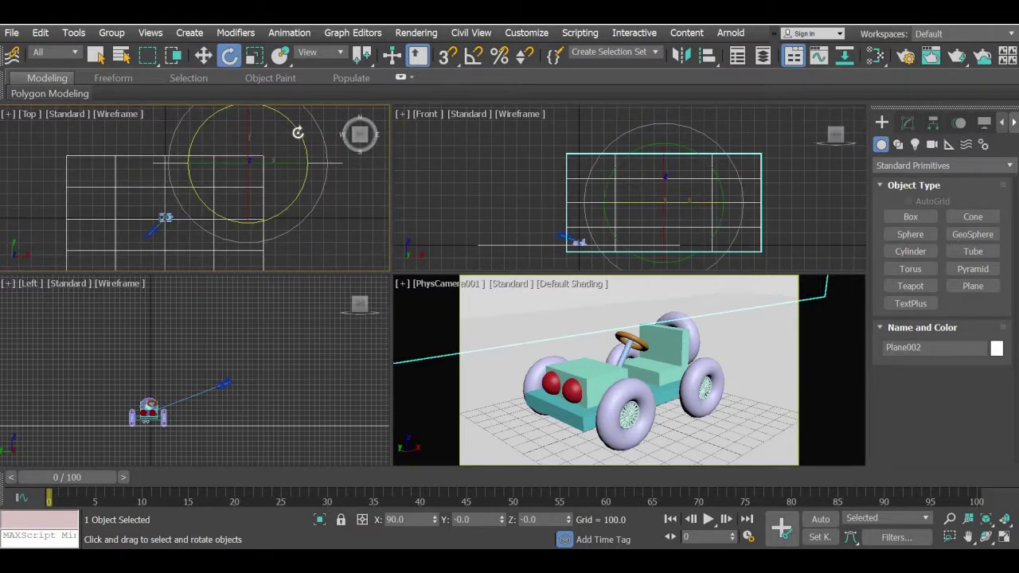
drag(301, 147, 316, 171)
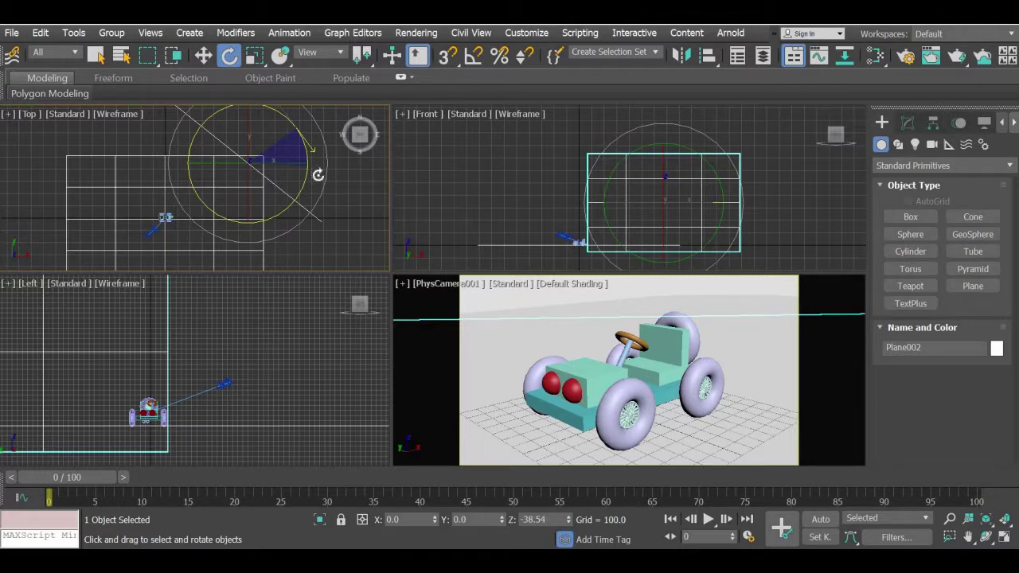
drag(318, 175, 318, 174)
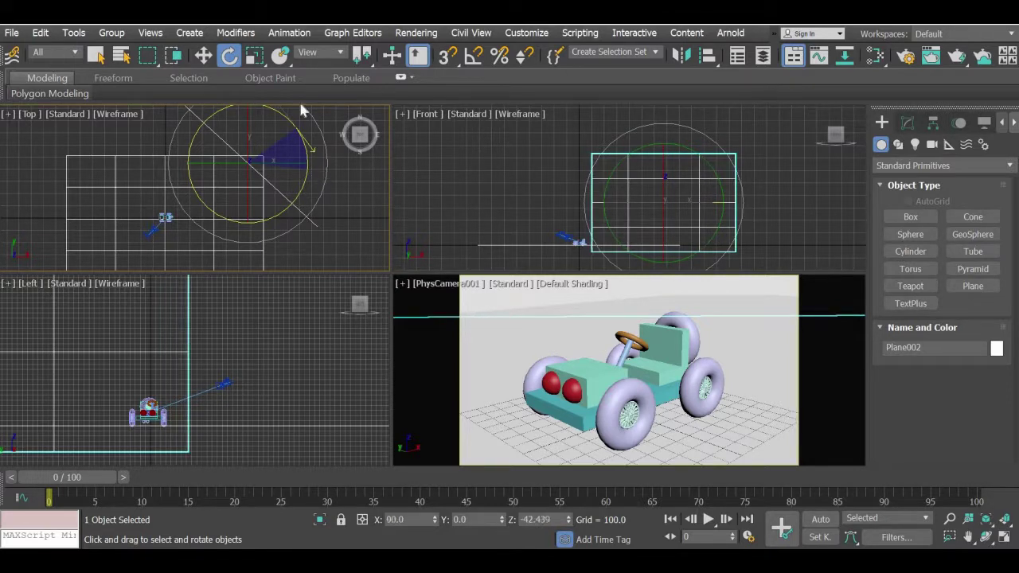
- Rotate the ground plane about -42.6° around Z to match the backdrop, and move it to about X 324, Y 145
click(224, 251)
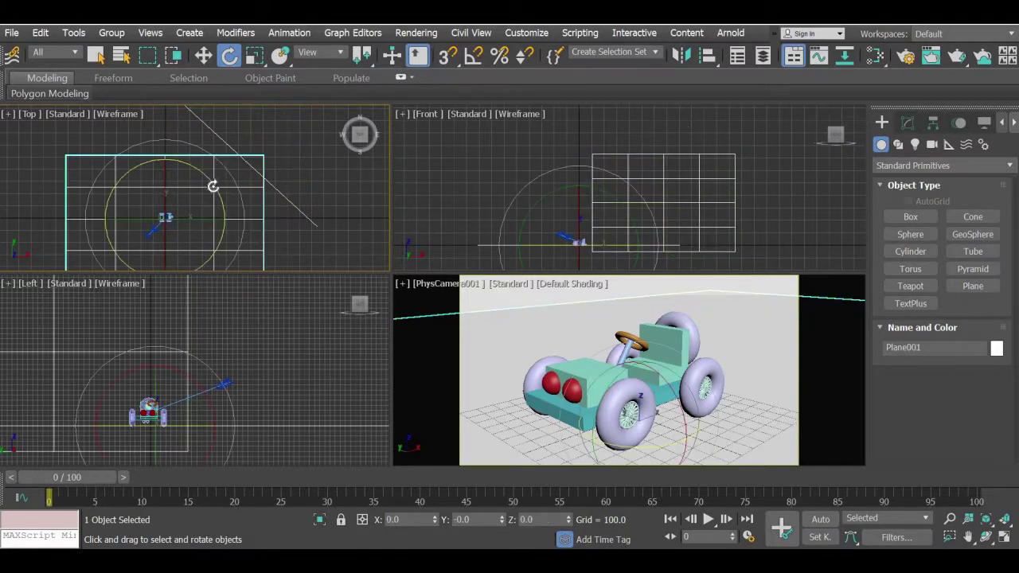
drag(223, 211, 230, 230)
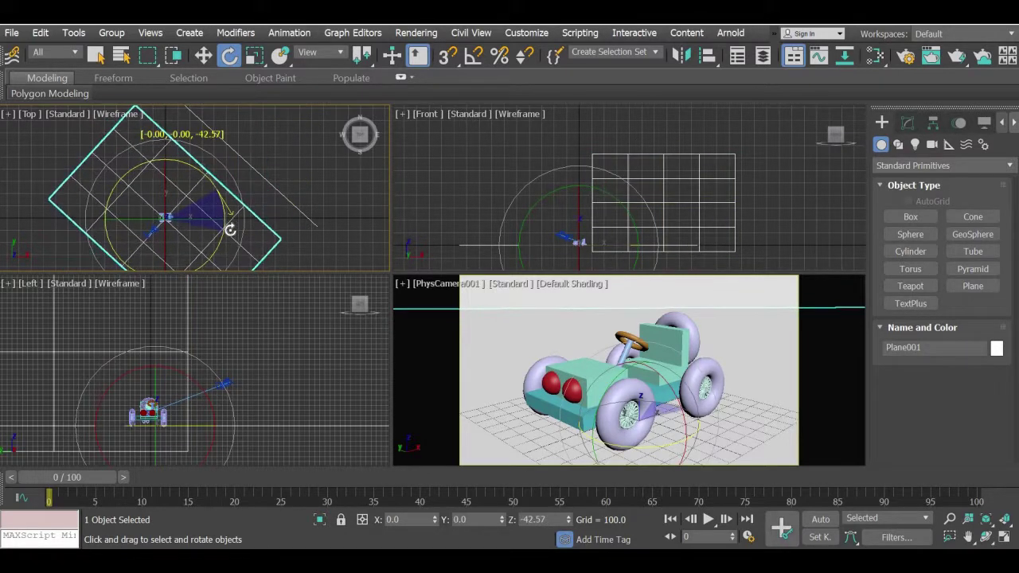
drag(236, 103, 235, 103)
key(w)
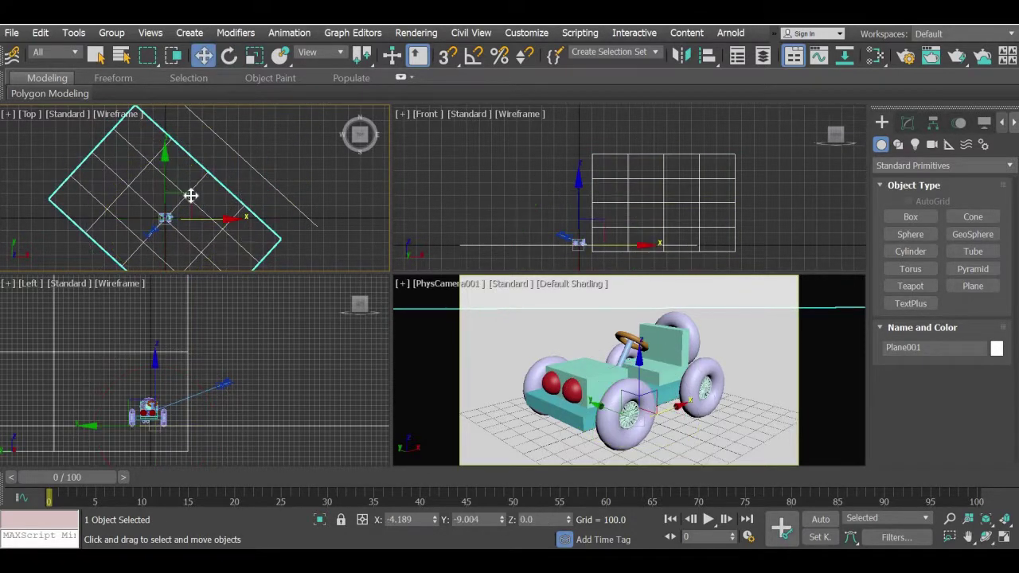
drag(212, 184, 231, 175)
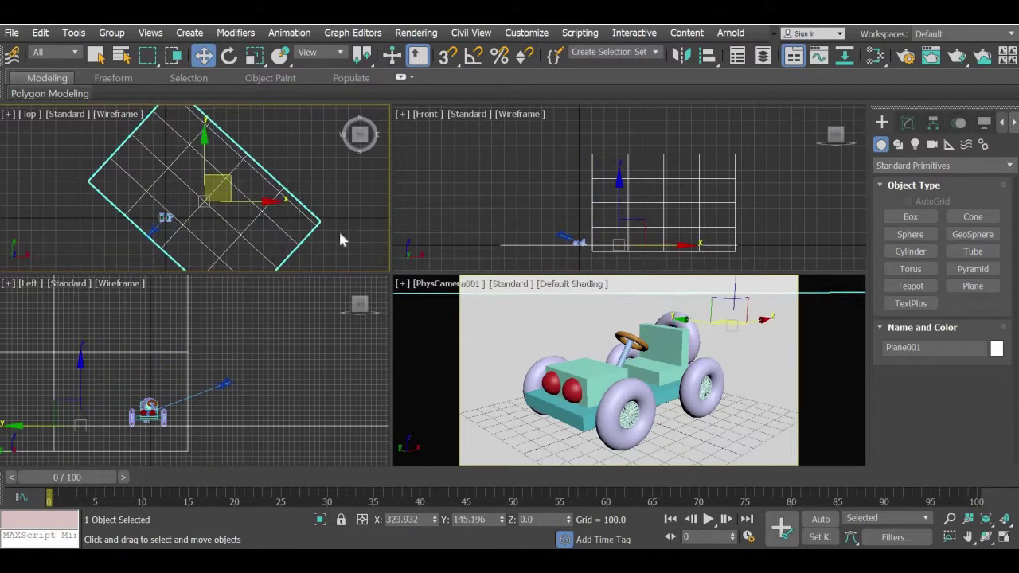
click(606, 327)
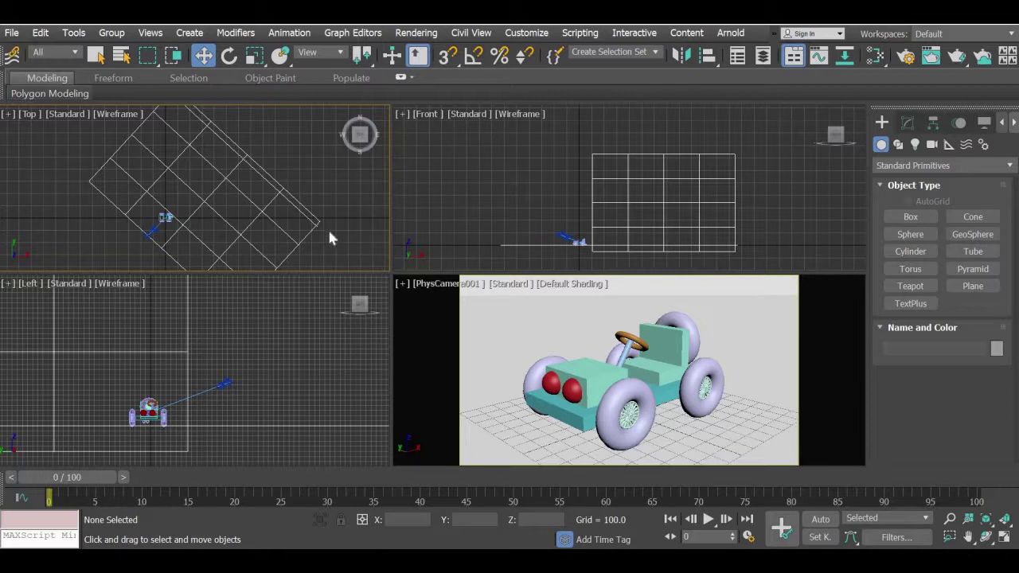
- Move the backdrop plane closer to the car, to about X 571, Y 341, then test-render the camera view and close the frame
click(248, 156)
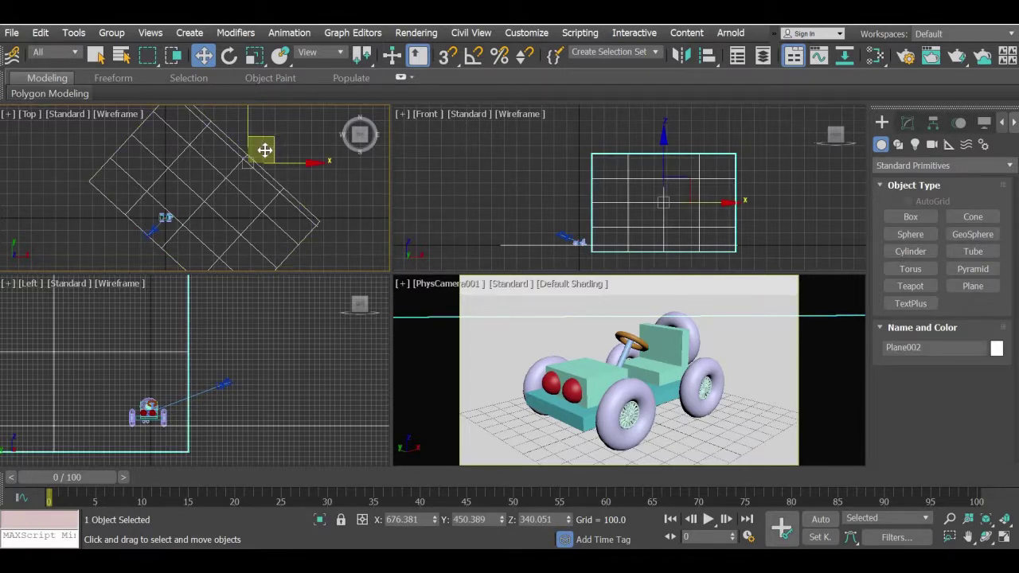
drag(264, 150, 251, 162)
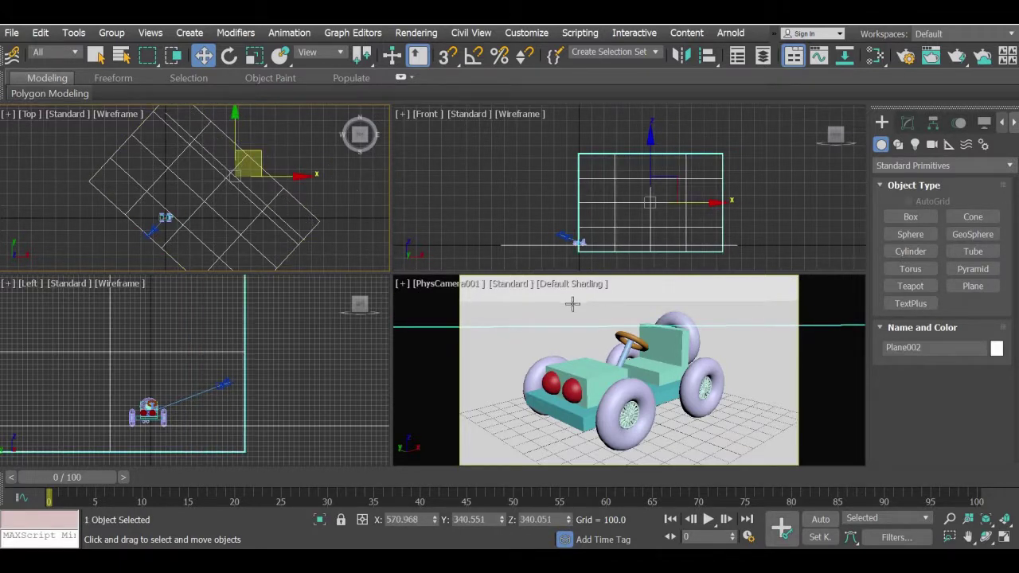
right_click(445, 372)
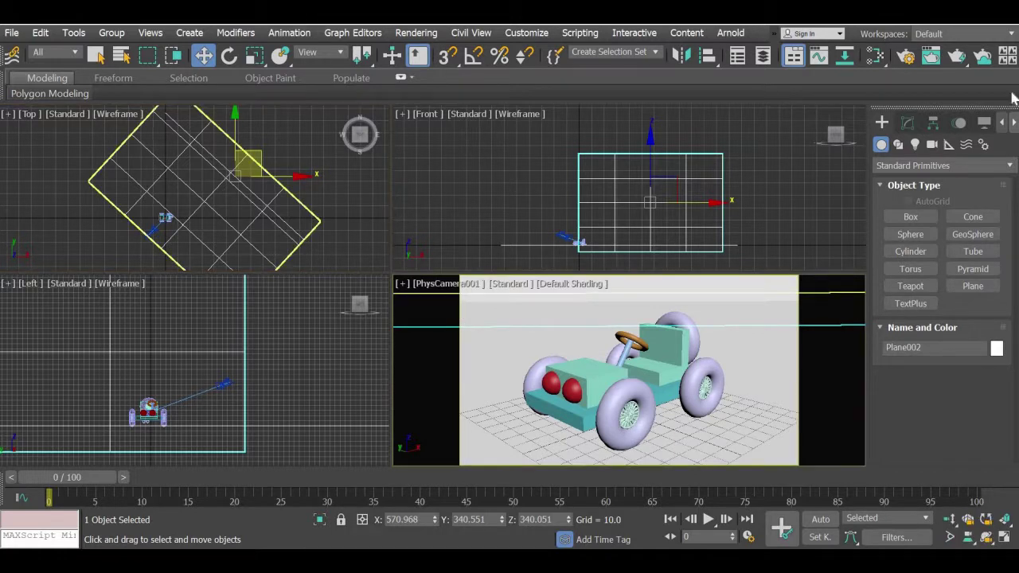
click(956, 55)
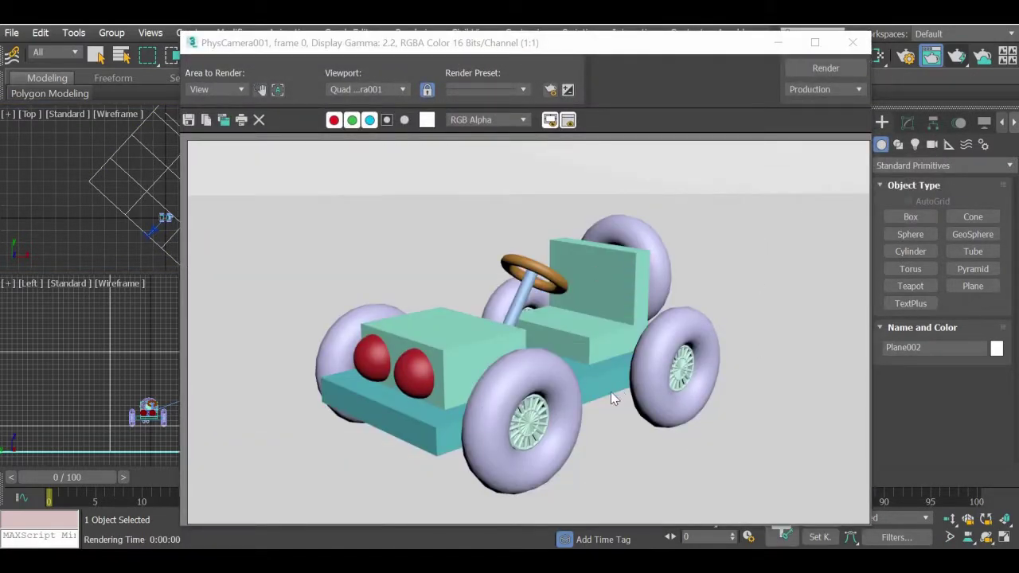
click(852, 43)
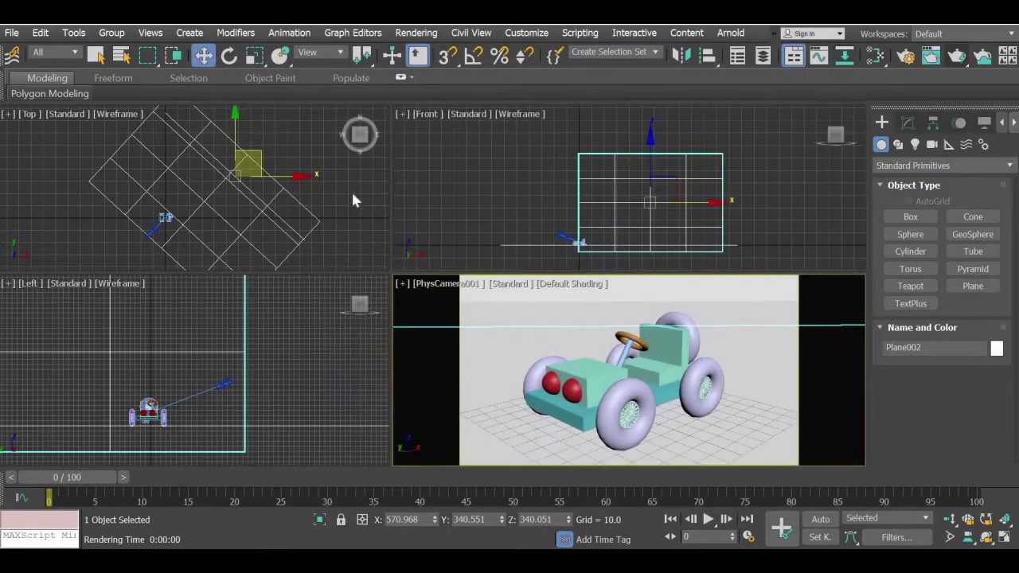
- Place a standard Target Spot light in the Top view beside the camera, aimed at the car with a target distance of about 249
scroll(353, 194, down, 2)
middle_drag(318, 227, 243, 202)
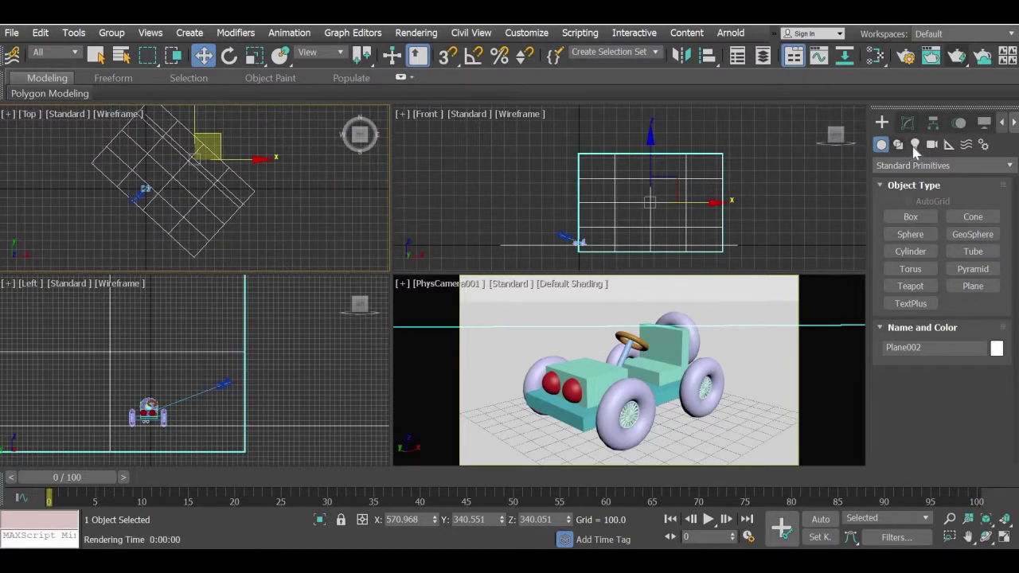
click(915, 145)
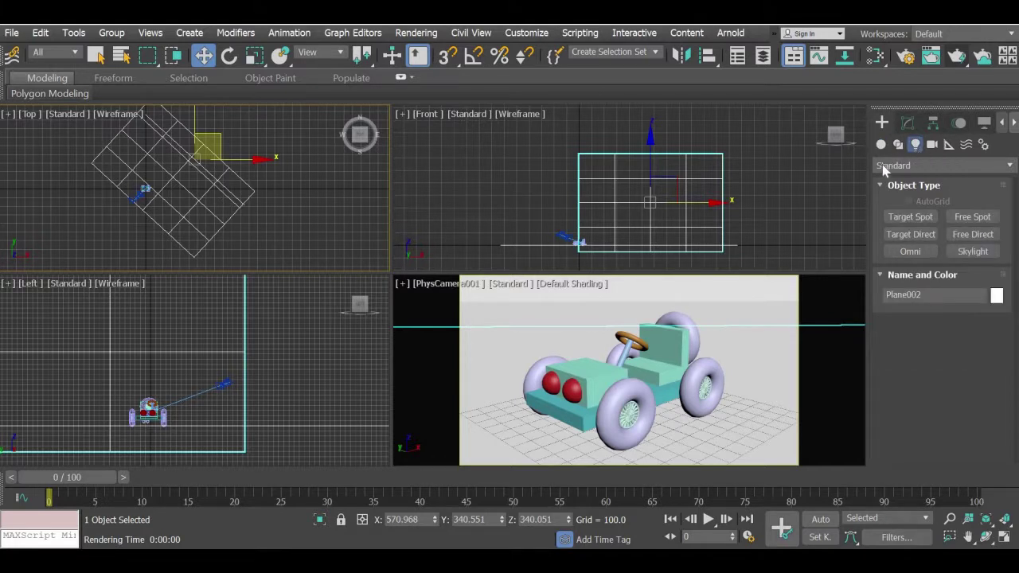
click(912, 166)
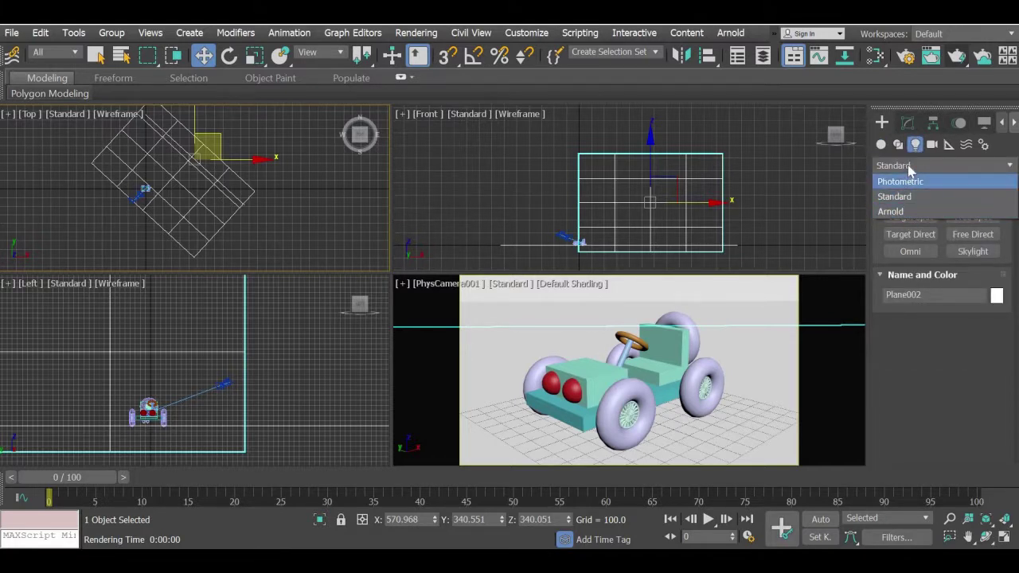
click(907, 165)
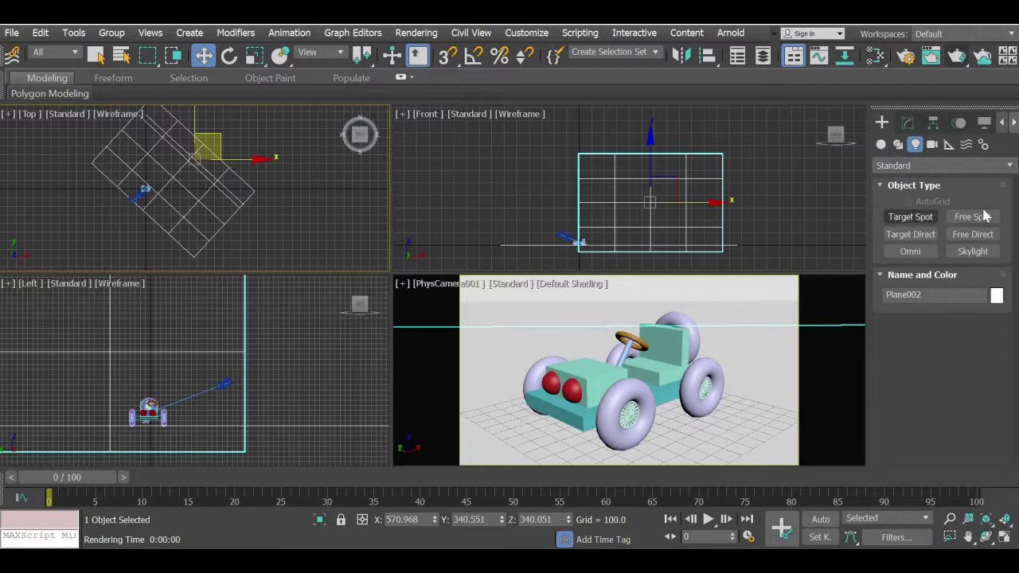
click(924, 225)
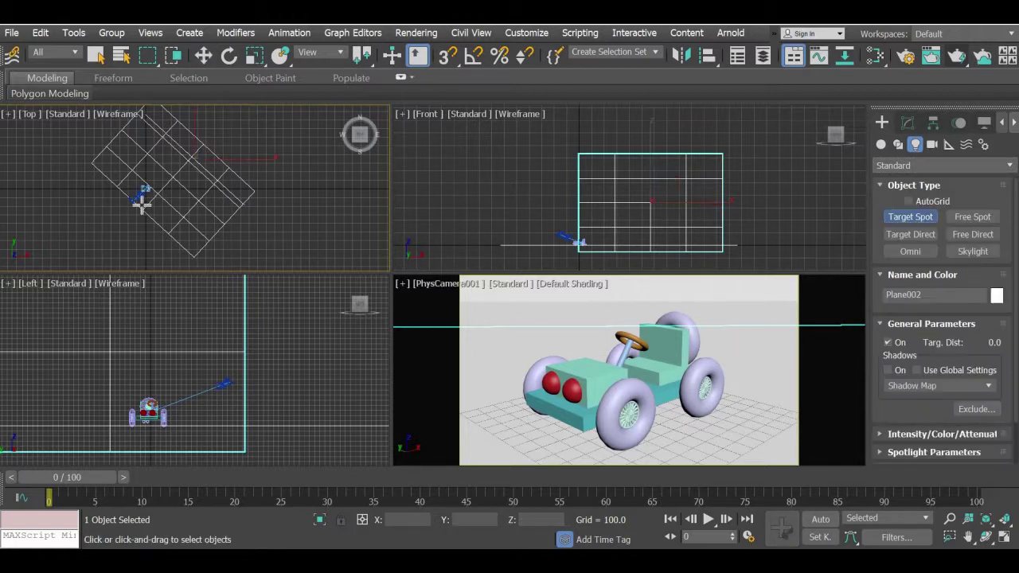
scroll(166, 147, up, 5)
middle_drag(166, 147, 237, 216)
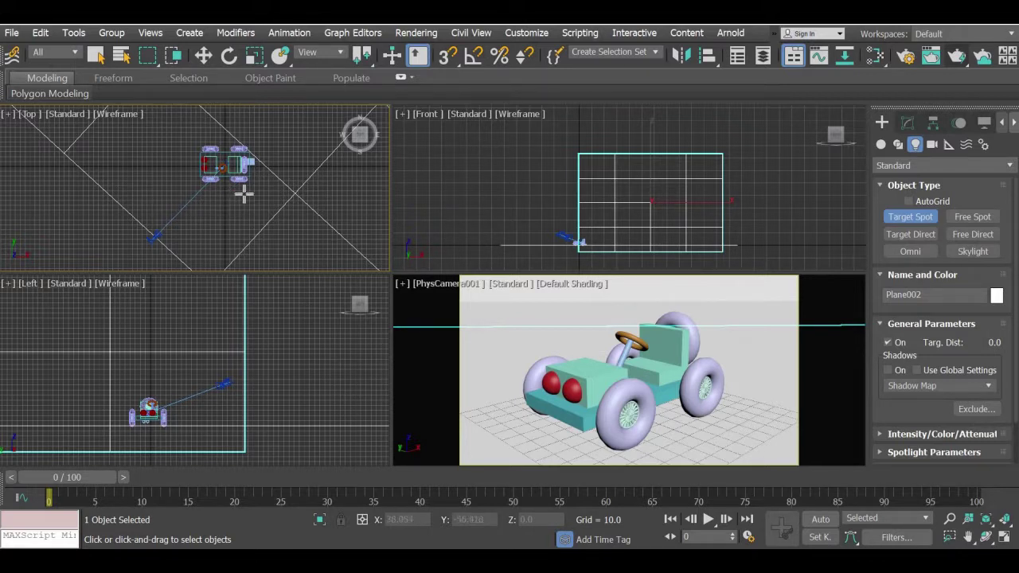
scroll(244, 194, down, 2)
middle_drag(243, 193, 215, 193)
scroll(216, 193, up, 1)
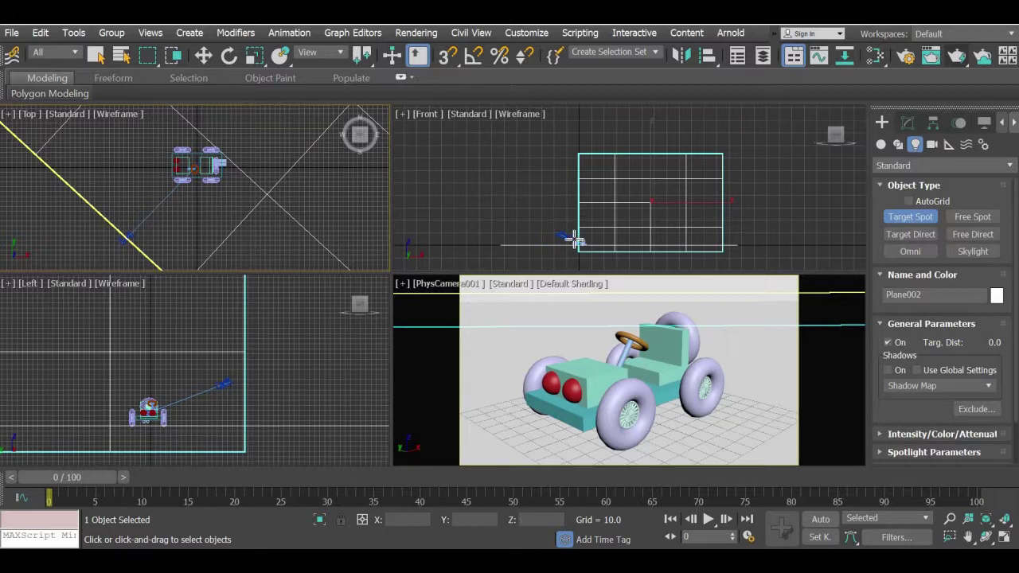
middle_drag(574, 239, 589, 186)
scroll(590, 186, up, 5)
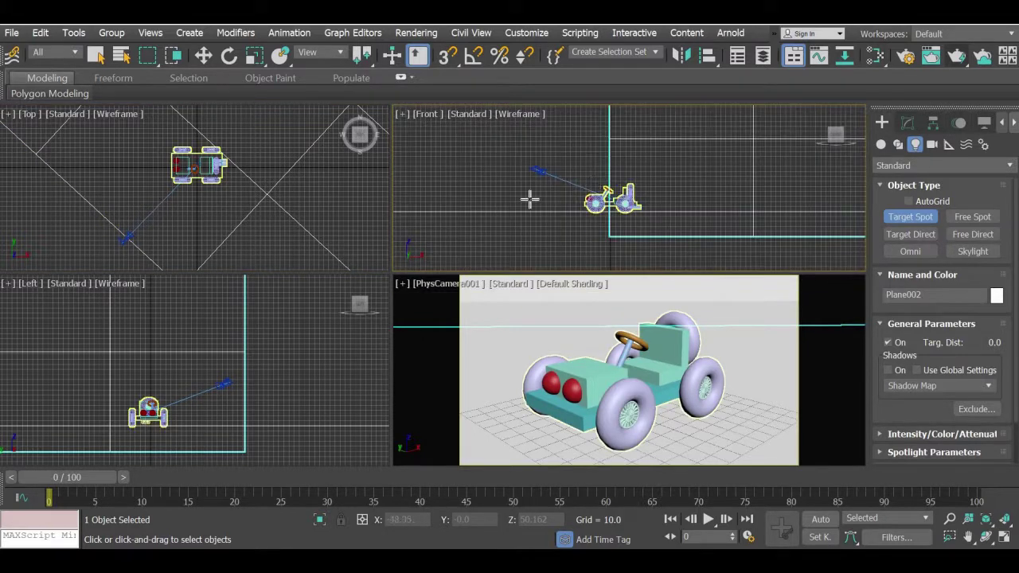
scroll(531, 200, up, 1)
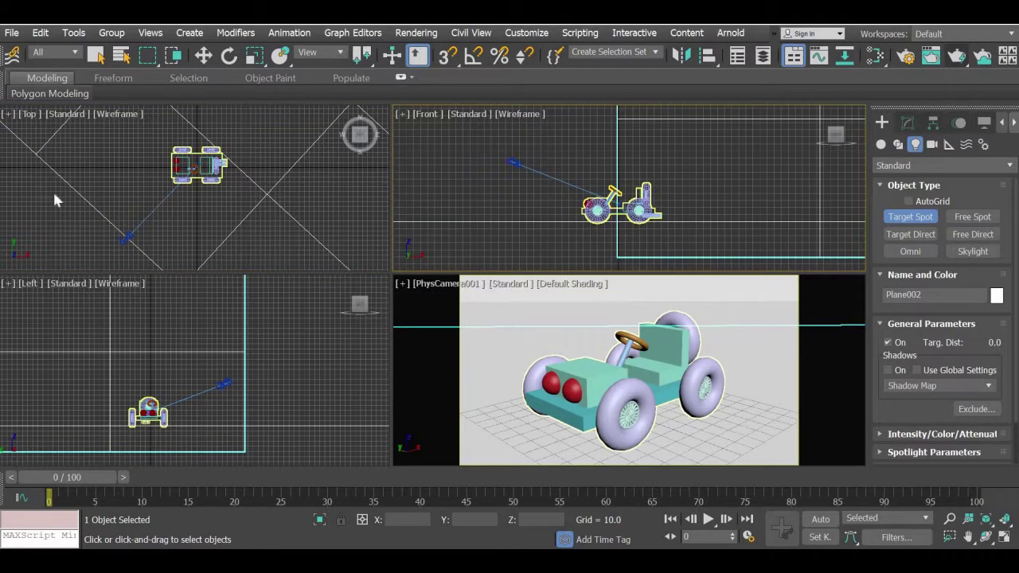
scroll(137, 247, down, 3)
click(137, 226)
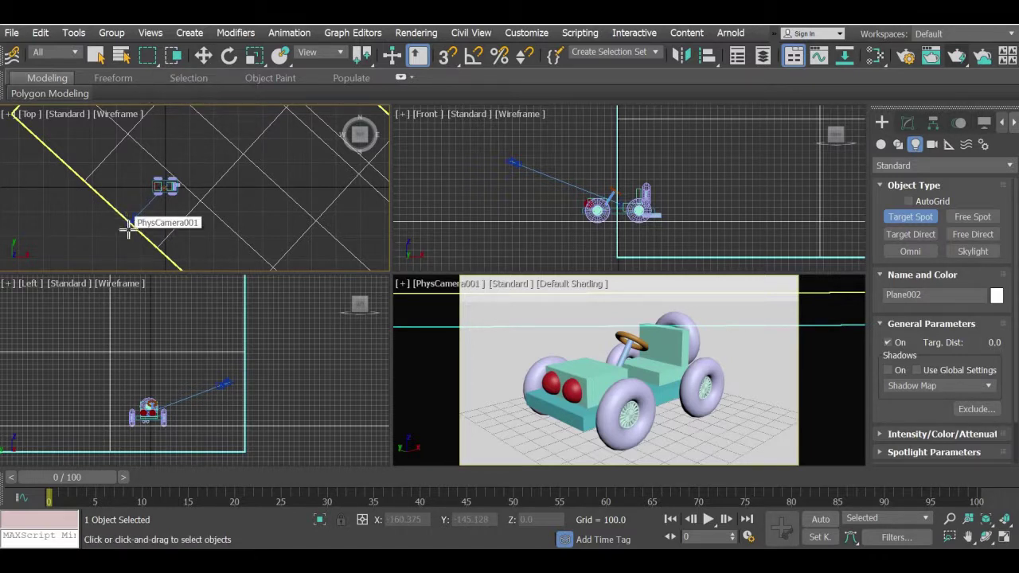
scroll(128, 229, up, 2)
scroll(128, 229, down, 1)
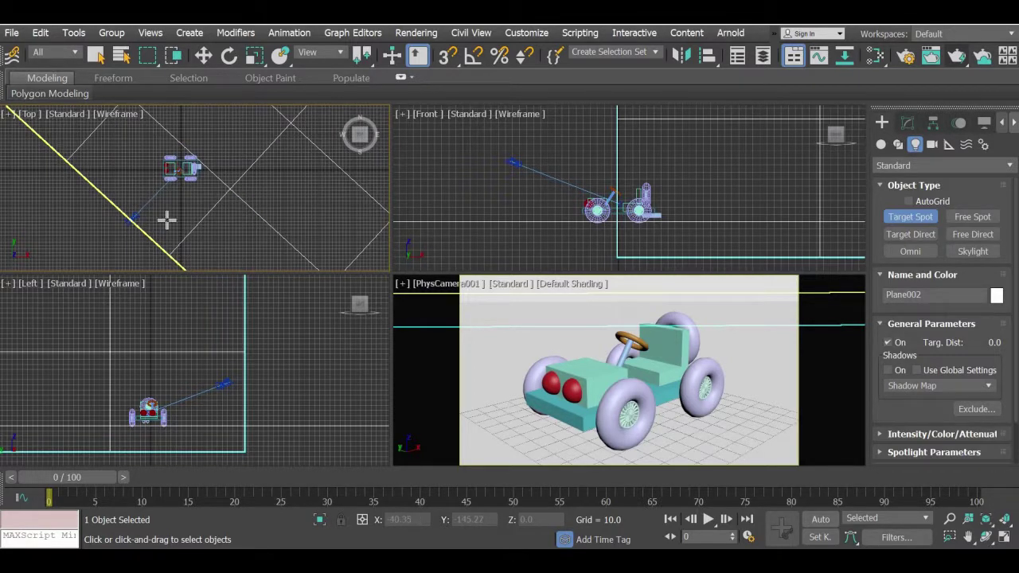
scroll(166, 221, up, 2)
scroll(166, 221, down, 2)
scroll(199, 202, down, 2)
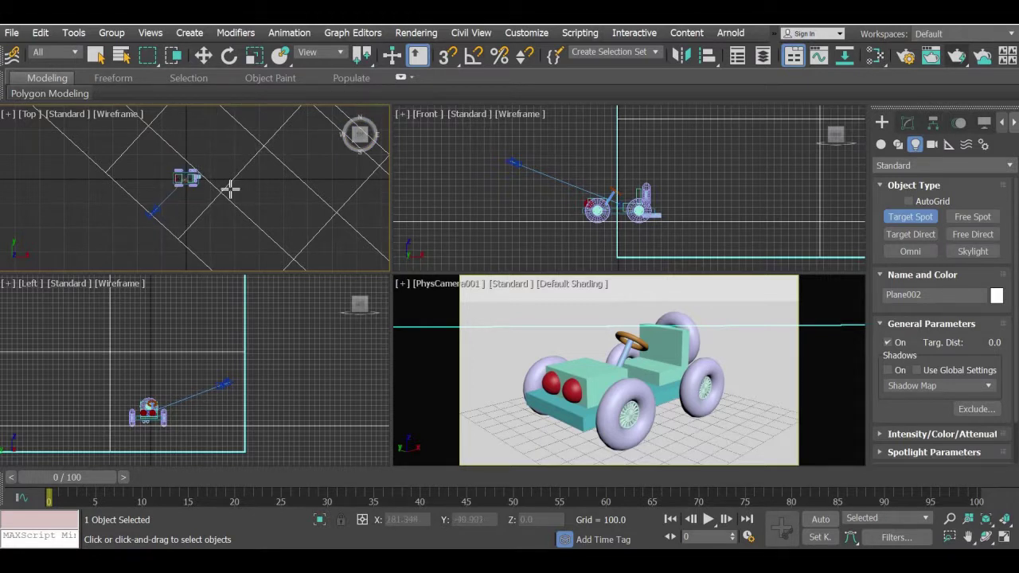
scroll(230, 189, up, 3)
scroll(187, 205, down, 1)
middle_drag(186, 205, 294, 191)
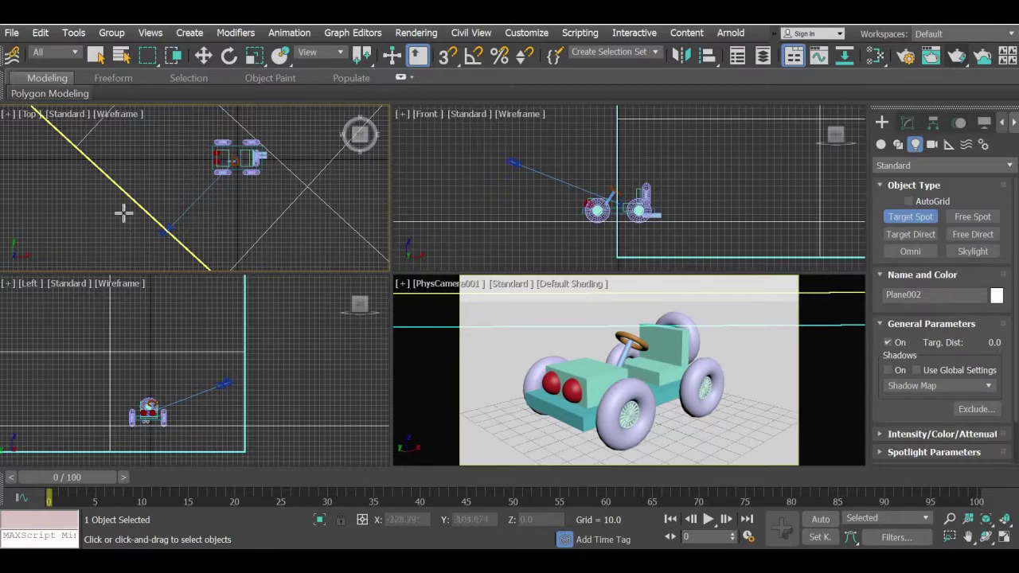
drag(117, 202, 185, 172)
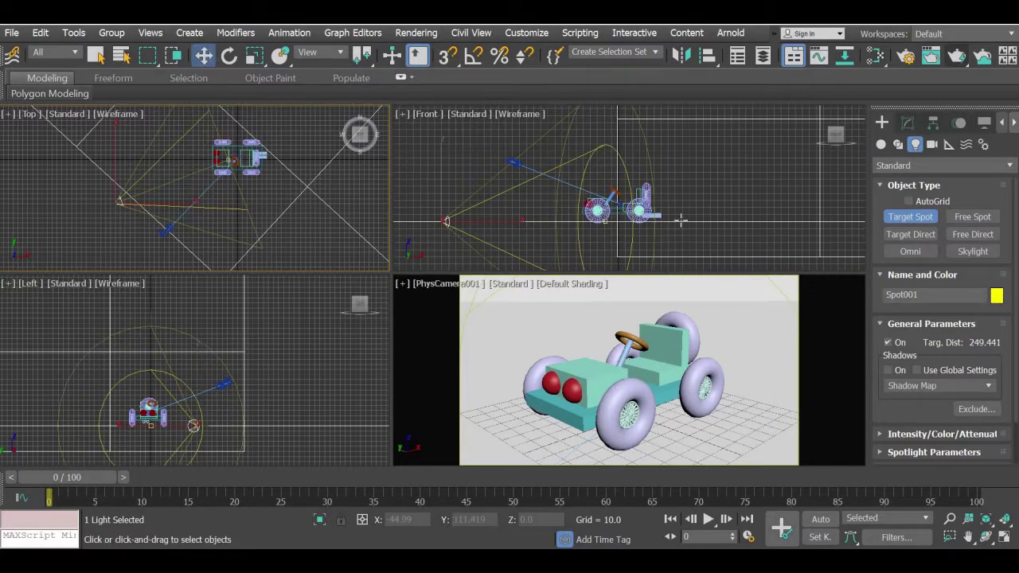
- Raise the spotlight above the car to about Z 257 in the Front view, then test-render the camera view and close the frame
click(203, 55)
middle_drag(569, 202, 634, 193)
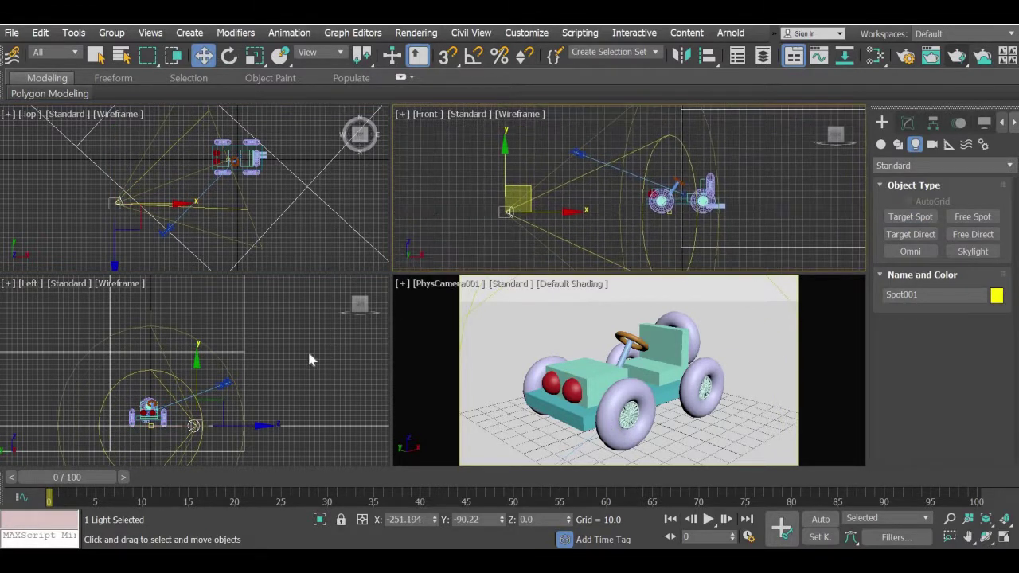
scroll(553, 205, down, 2)
middle_drag(553, 206, 484, 242)
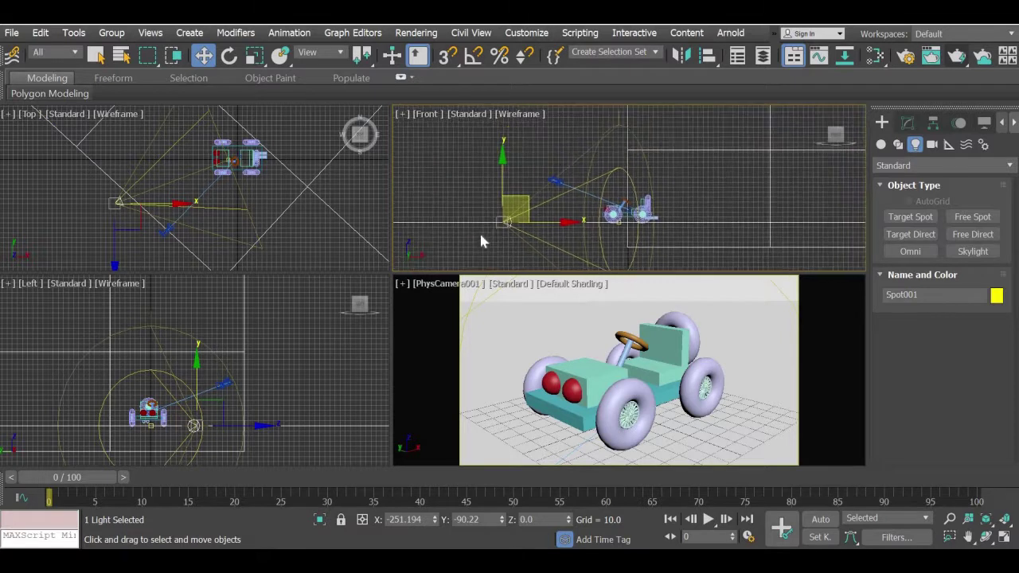
drag(452, 243, 453, 73)
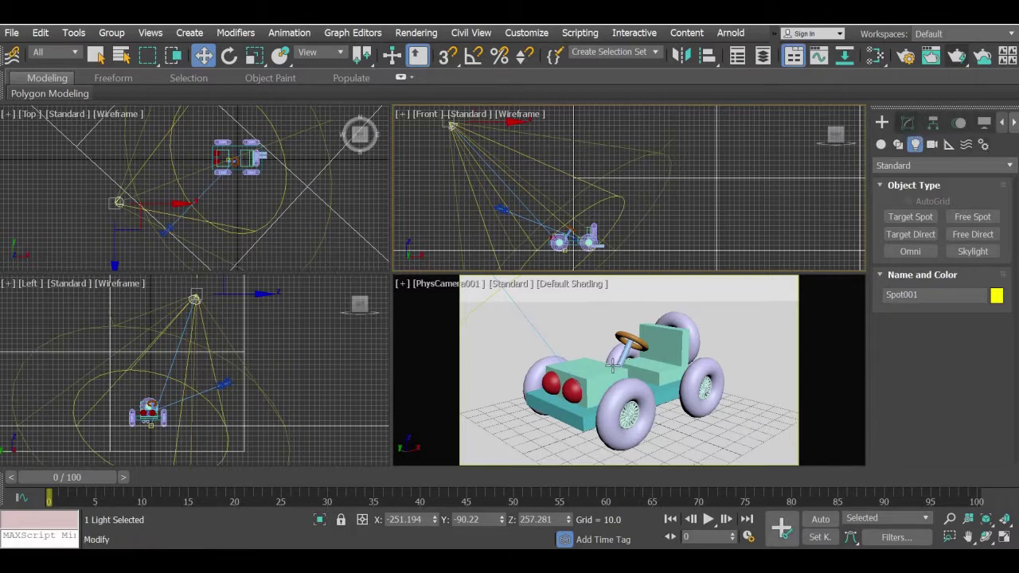
click(962, 57)
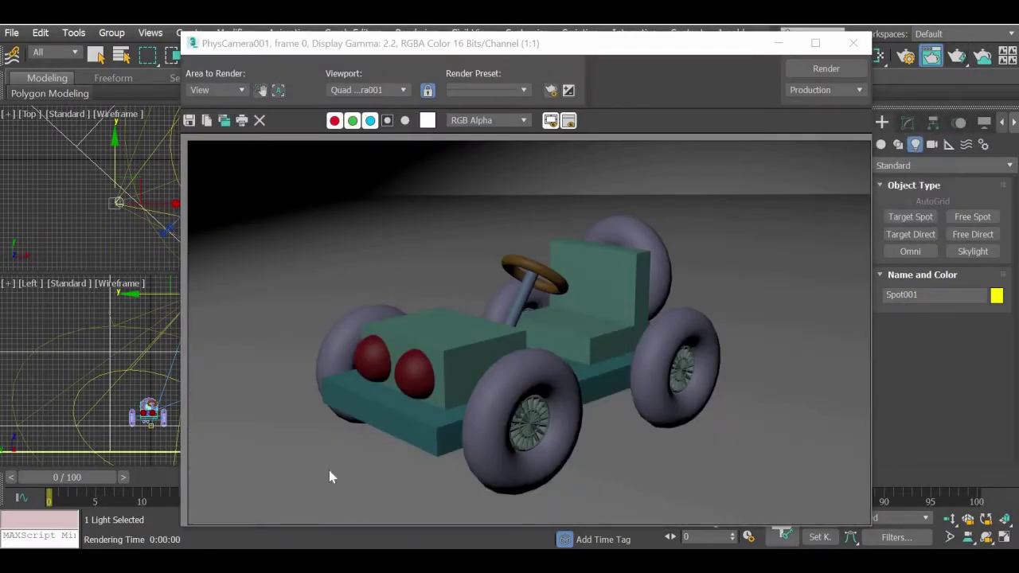
click(854, 43)
- Set the spotlight's intensity multiplier to 1.0 in its modifier parameters
click(907, 124)
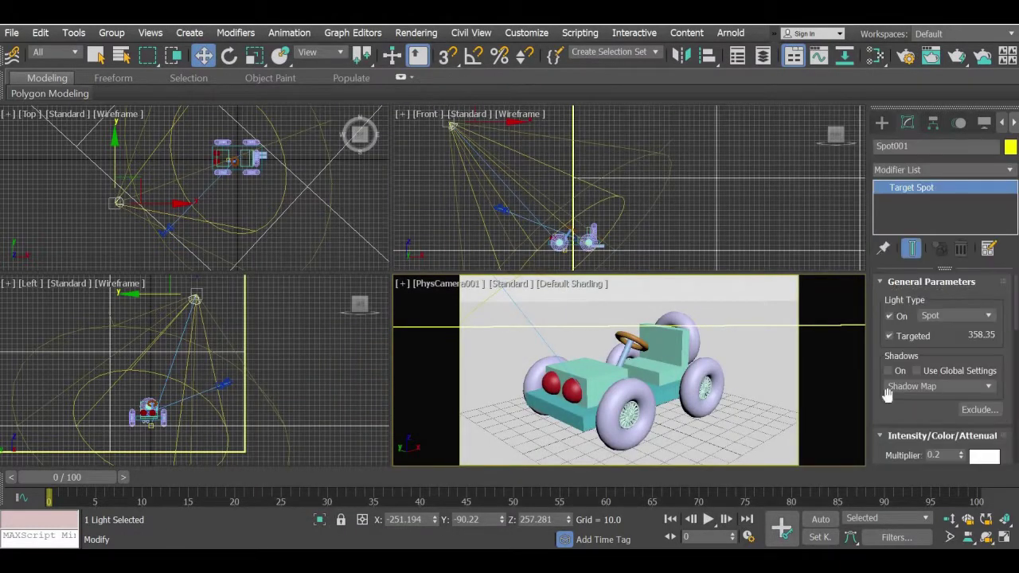
scroll(900, 356, down, 10)
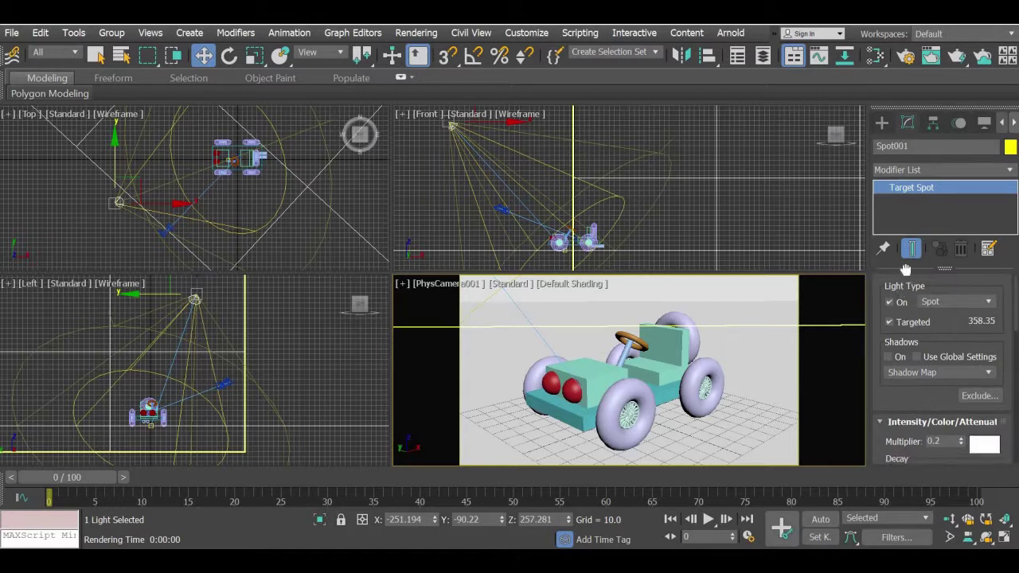
scroll(944, 366, down, 1)
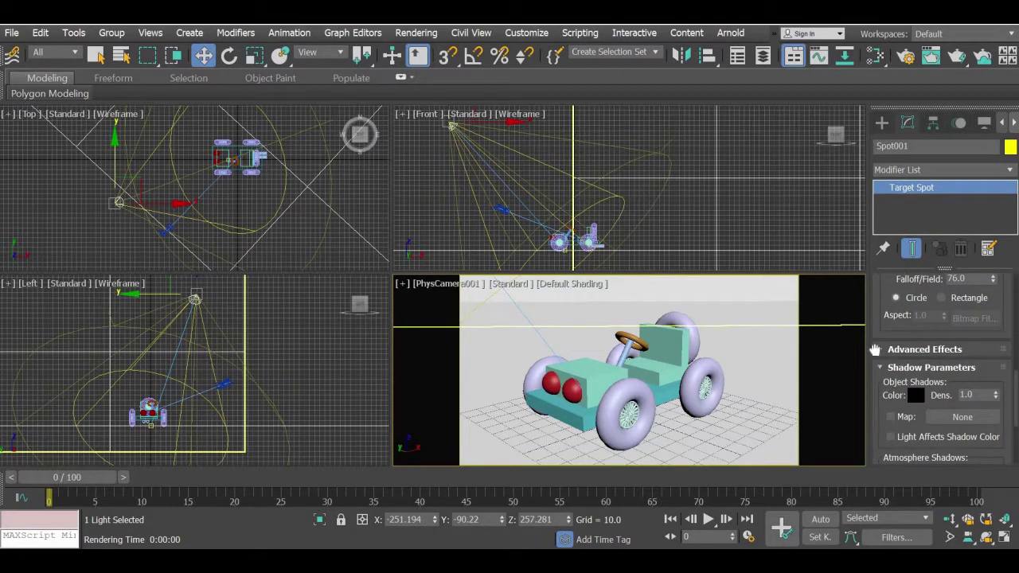
scroll(884, 417, down, 5)
scroll(915, 277, up, 8)
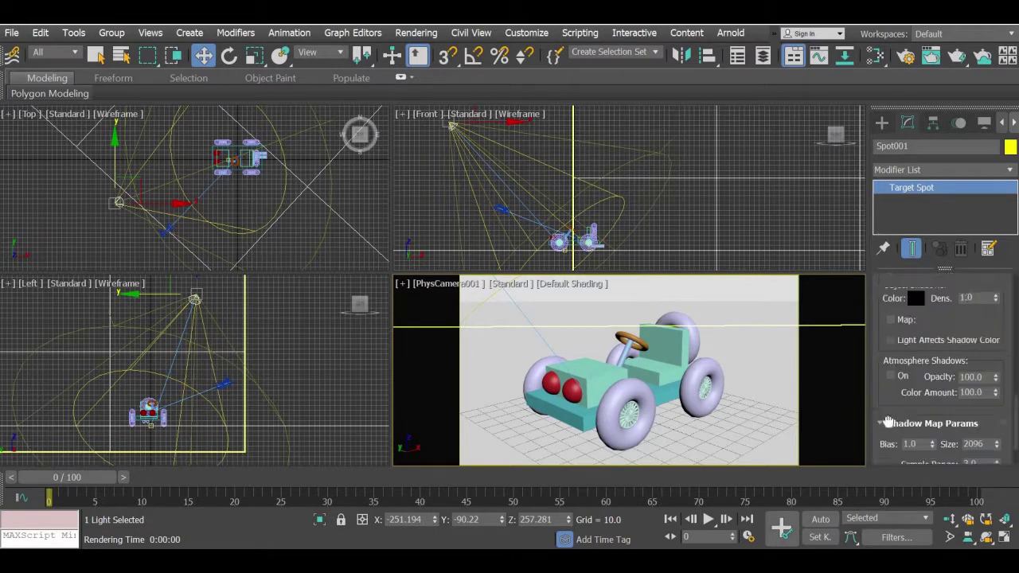
drag(885, 302, 858, 530)
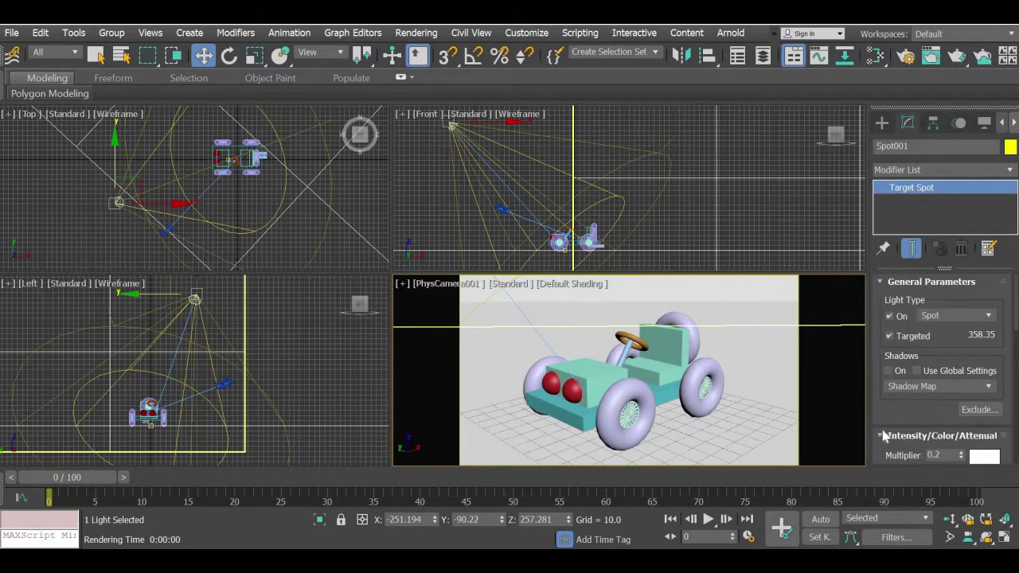
scroll(887, 375, down, 5)
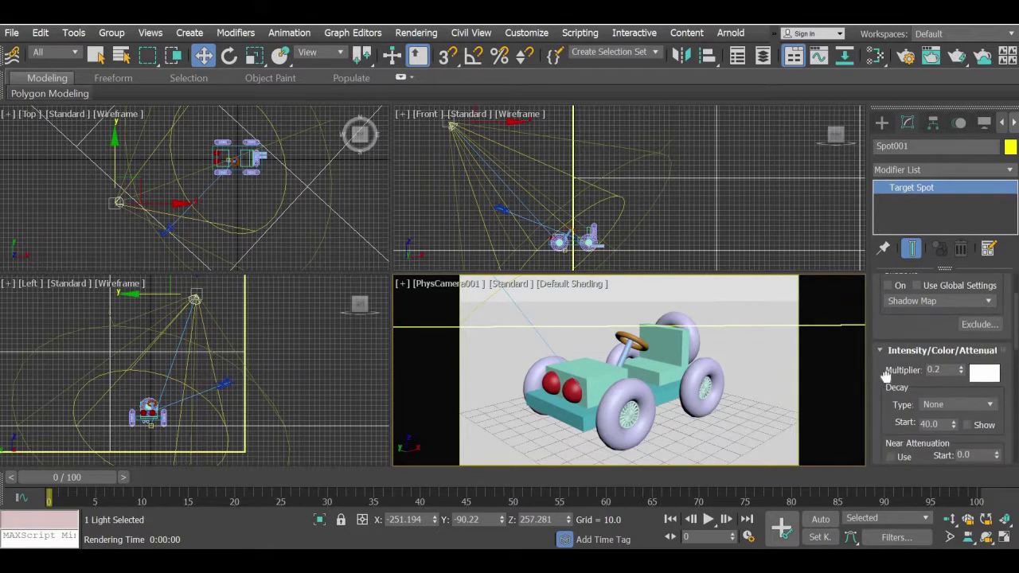
click(889, 338)
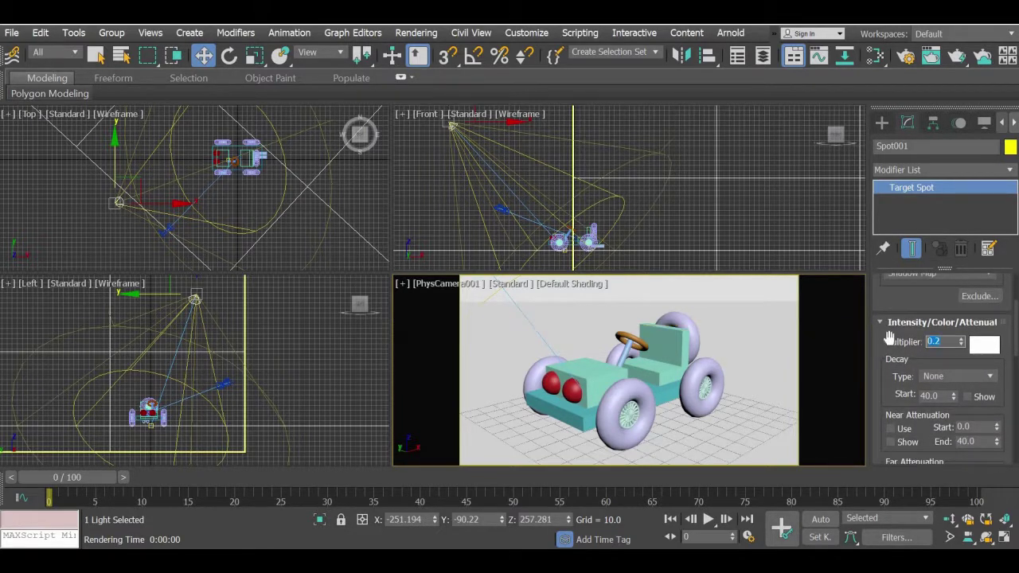
click(610, 384)
right_click(542, 389)
click(742, 377)
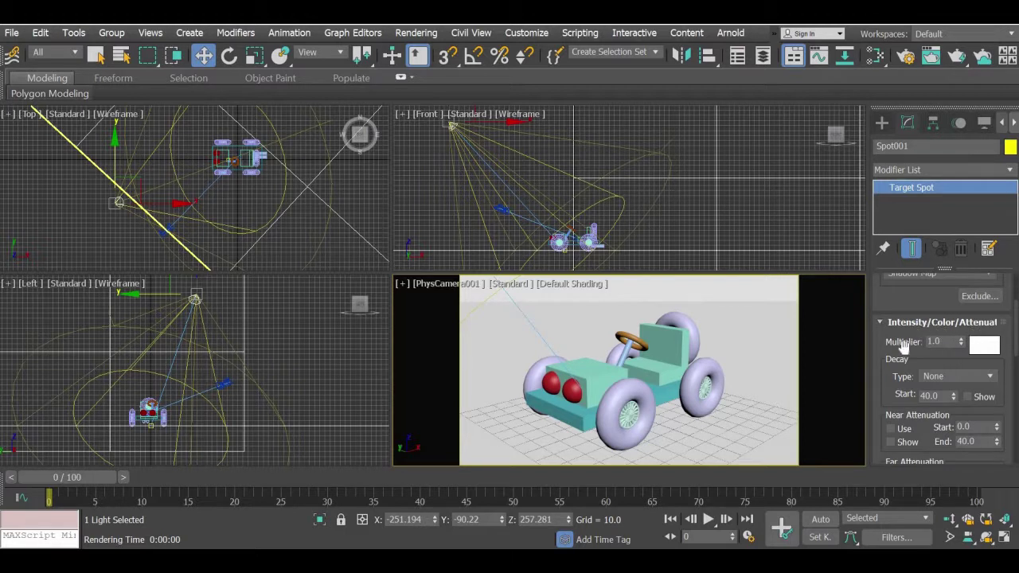
- Test-render the camera view with the brighter spotlight and close the frame
right_click(509, 347)
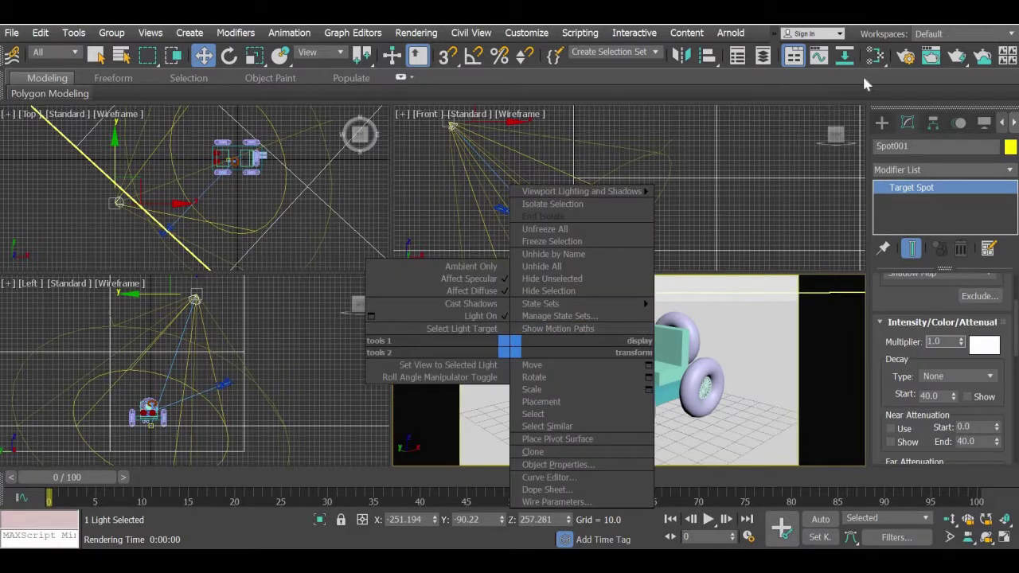
click(956, 59)
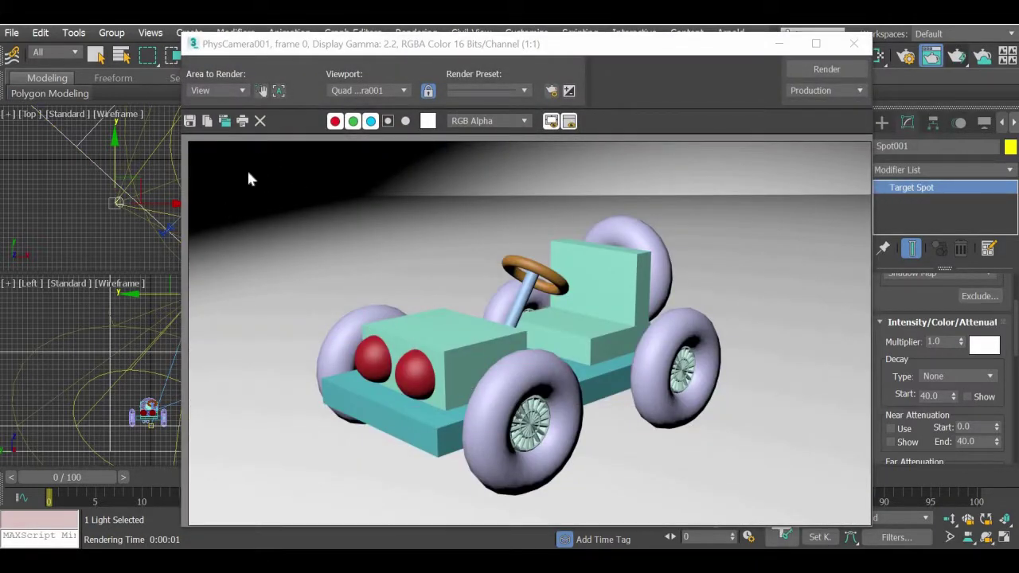
click(853, 43)
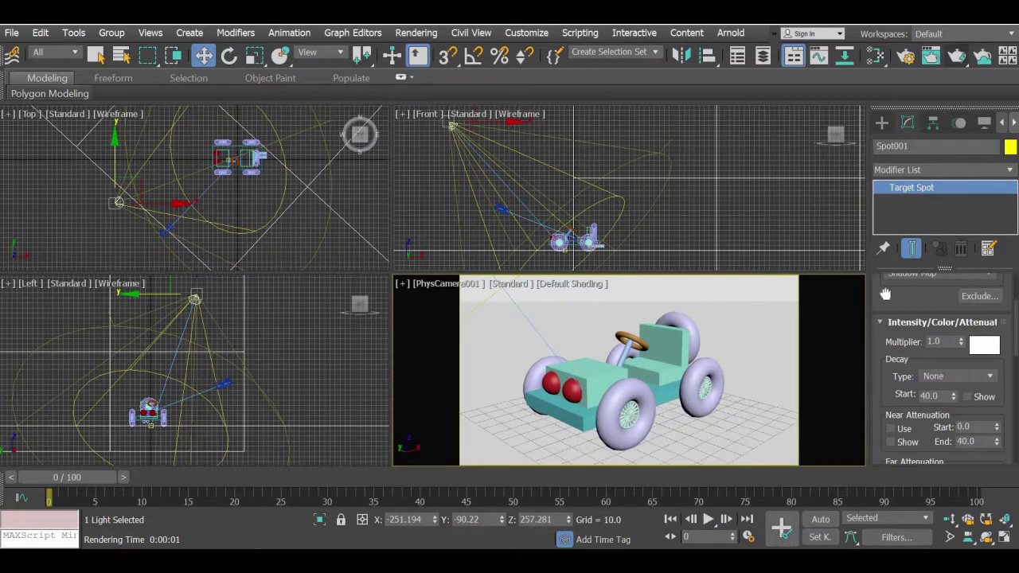
- Set the spotlight's Hotspot/Beam to 50 and its Falloff/Field to 50
scroll(886, 293, down, 3)
scroll(884, 239, down, 3)
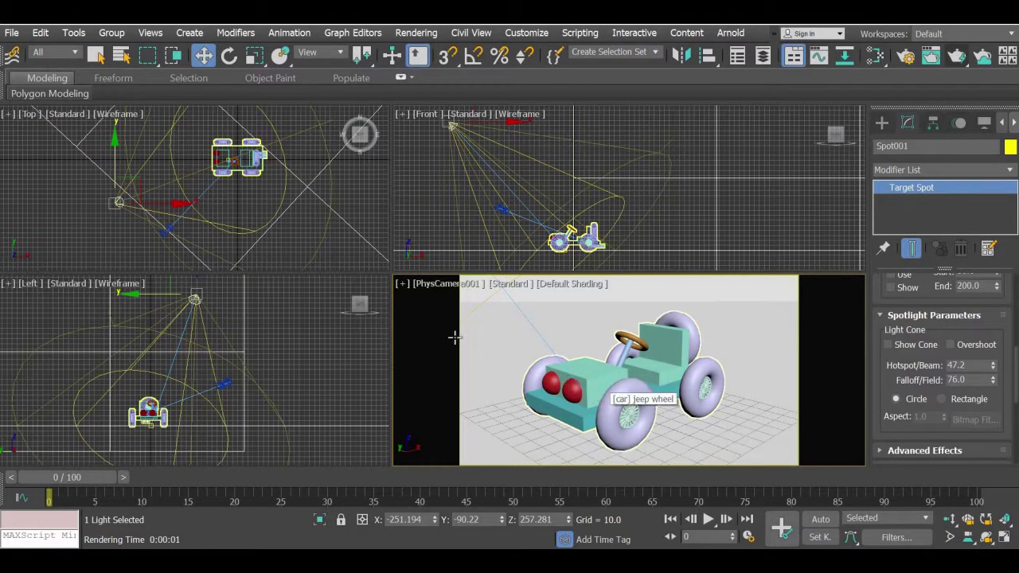
scroll(171, 203, down, 3)
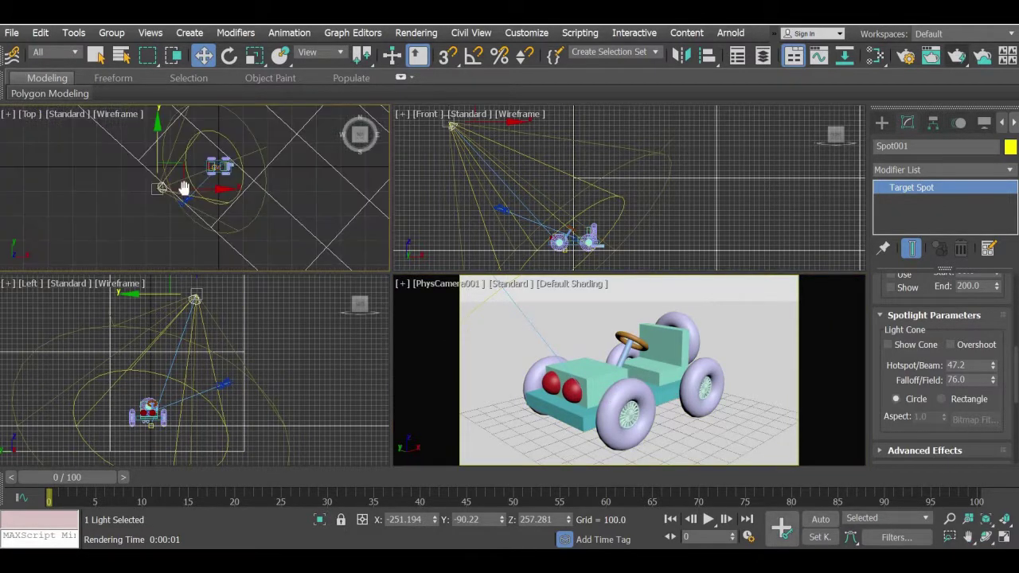
scroll(177, 200, up, 2)
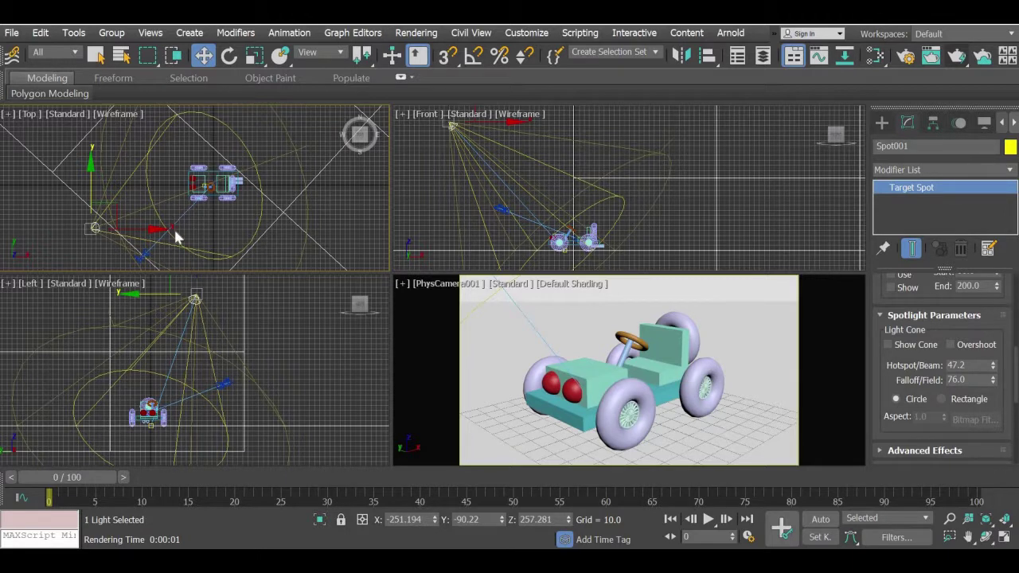
middle_drag(546, 221, 571, 197)
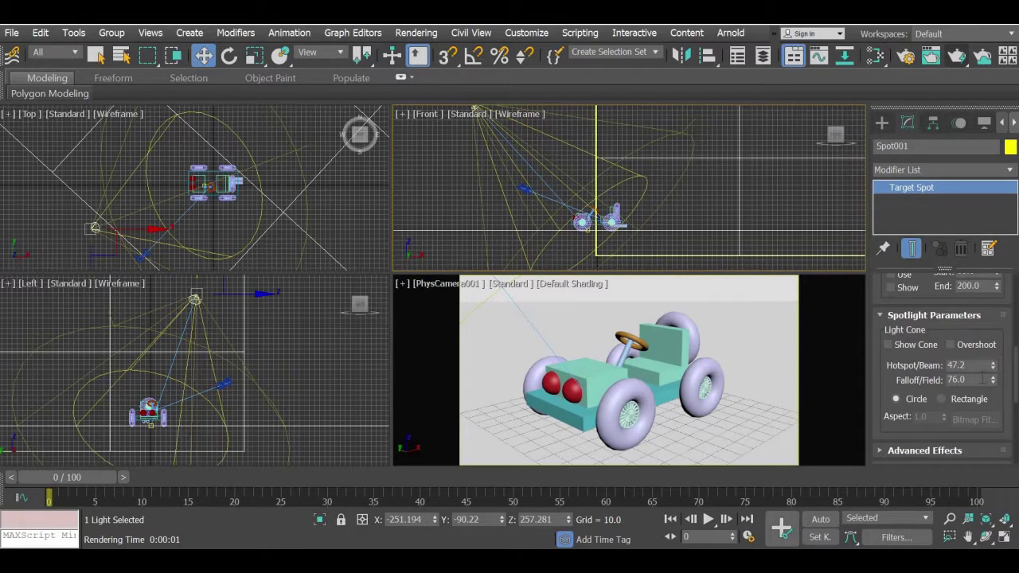
drag(899, 365, 886, 357)
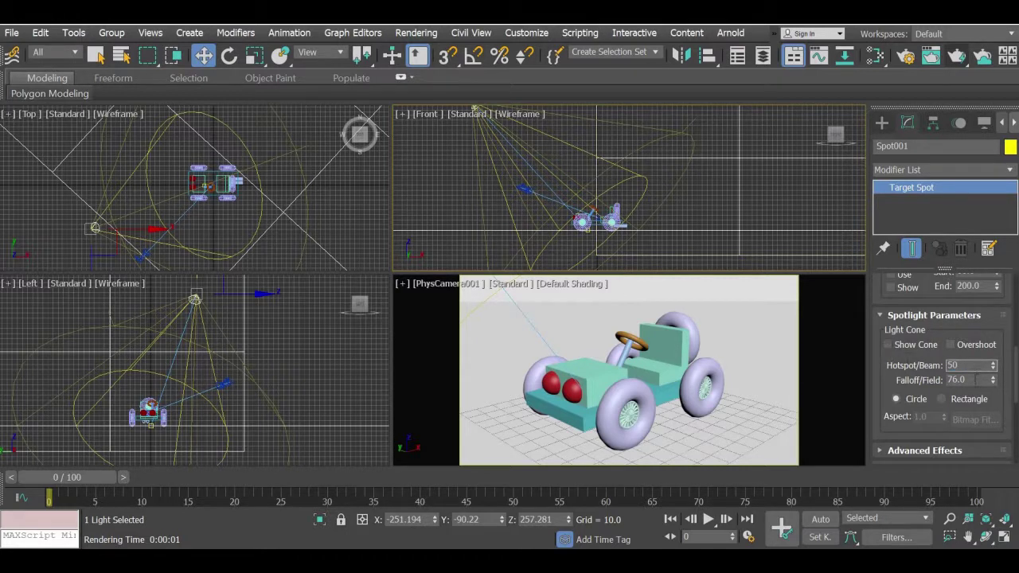
key(Tab)
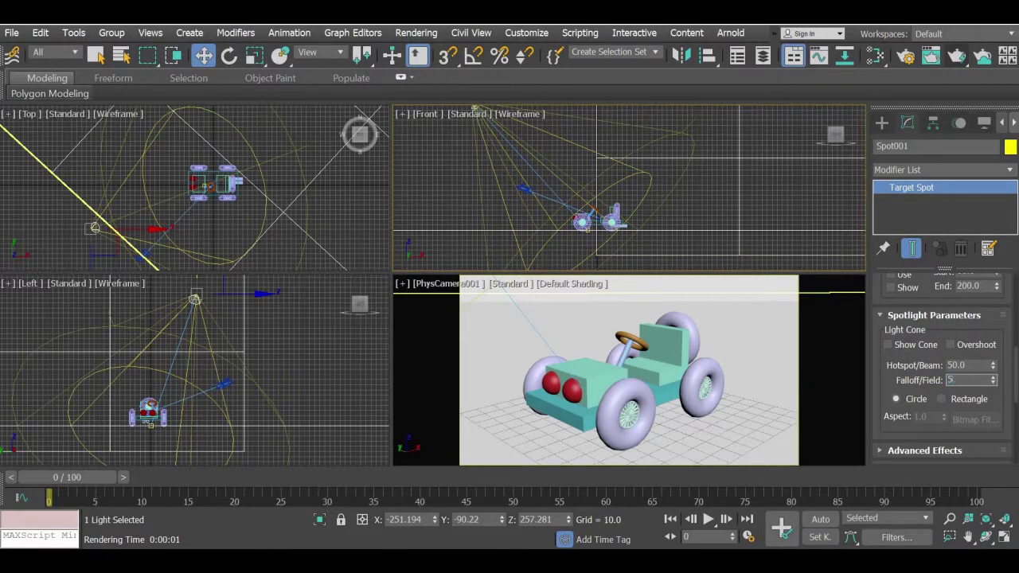
key(Return)
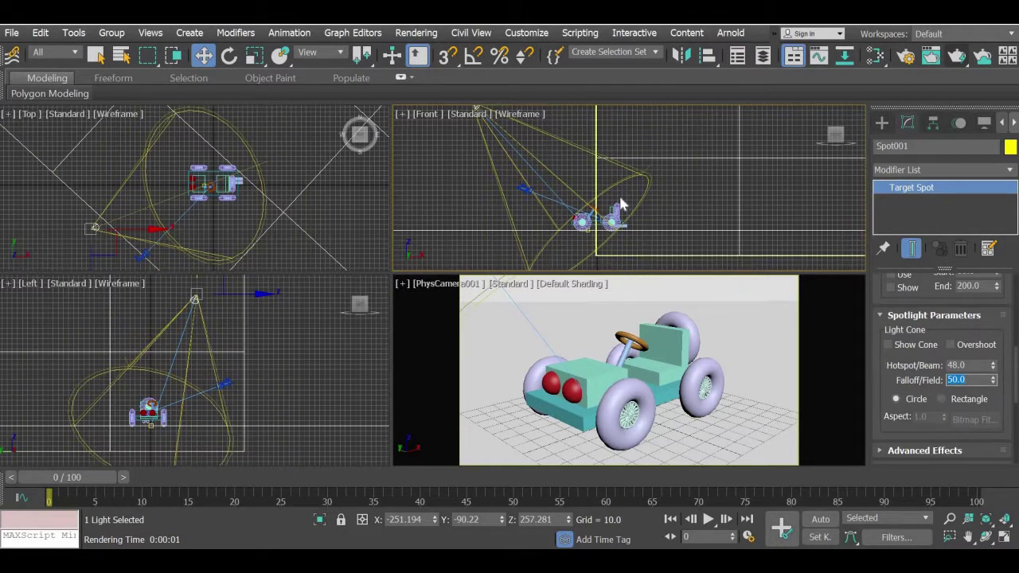
- Test-render the camera view to check the narrowed light cone's edge, and close the frame
scroll(649, 199, down, 5)
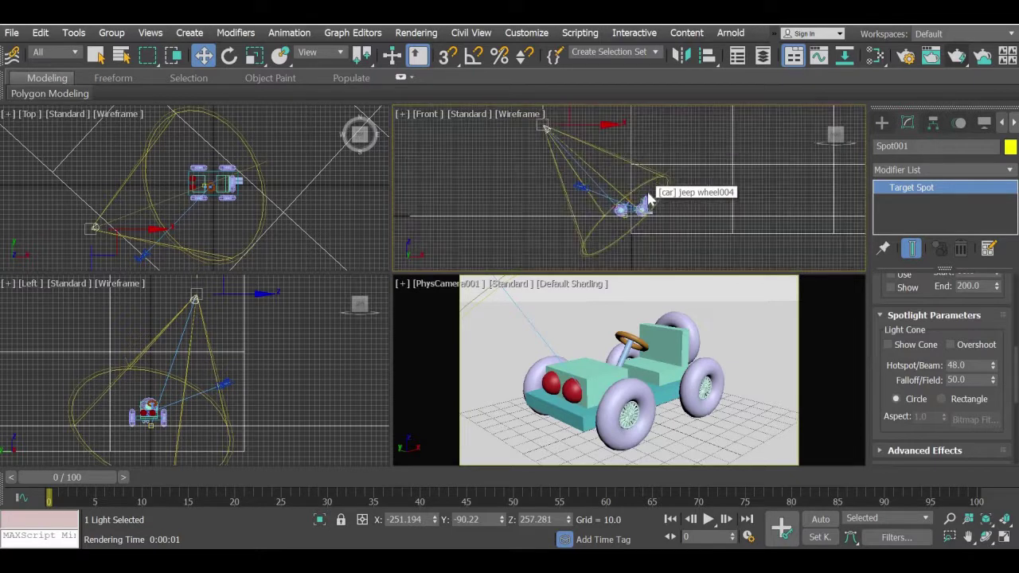
scroll(620, 239, up, 2)
right_click(597, 402)
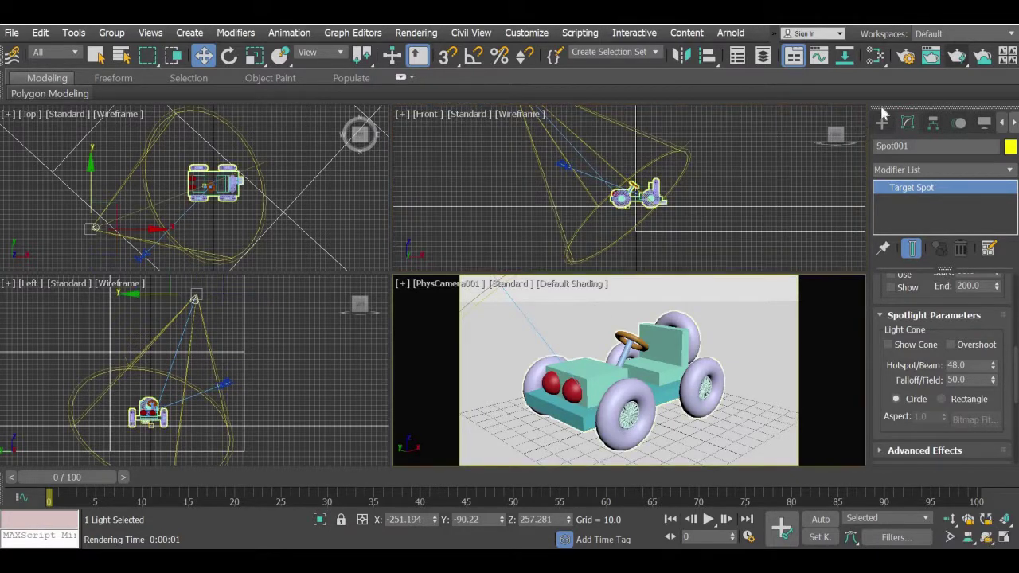
click(957, 60)
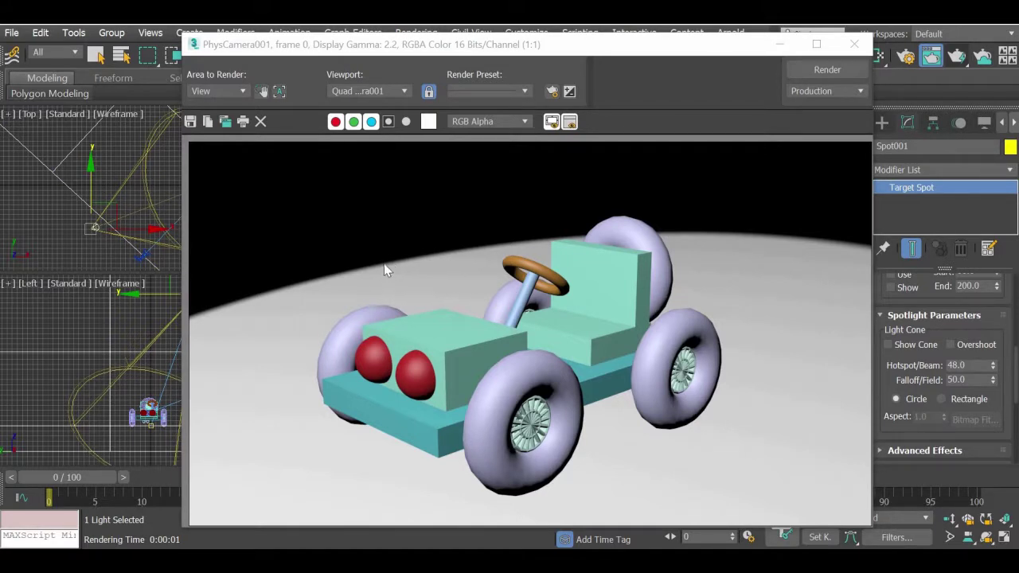
click(854, 44)
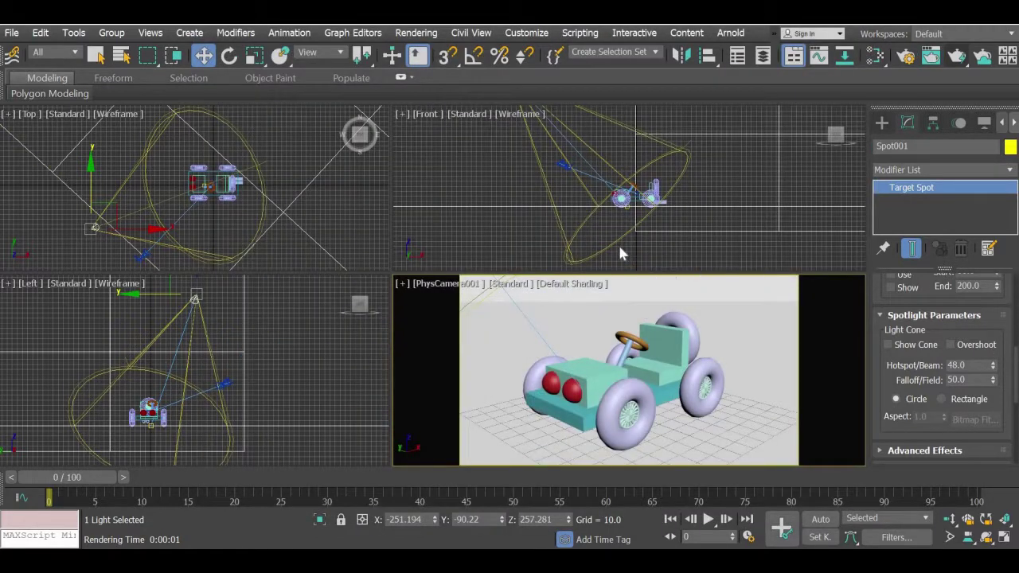
- Widen the spotlight's cone to a Hotspot/Beam of about 50.5 and a Falloff/Field of about 104.4
scroll(620, 250, up, 8)
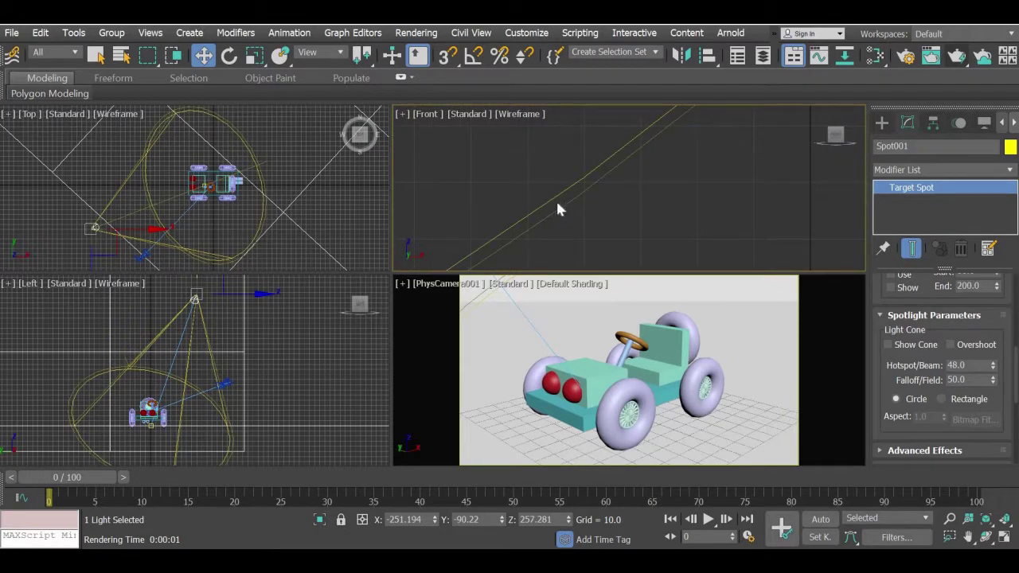
scroll(558, 219, down, 4)
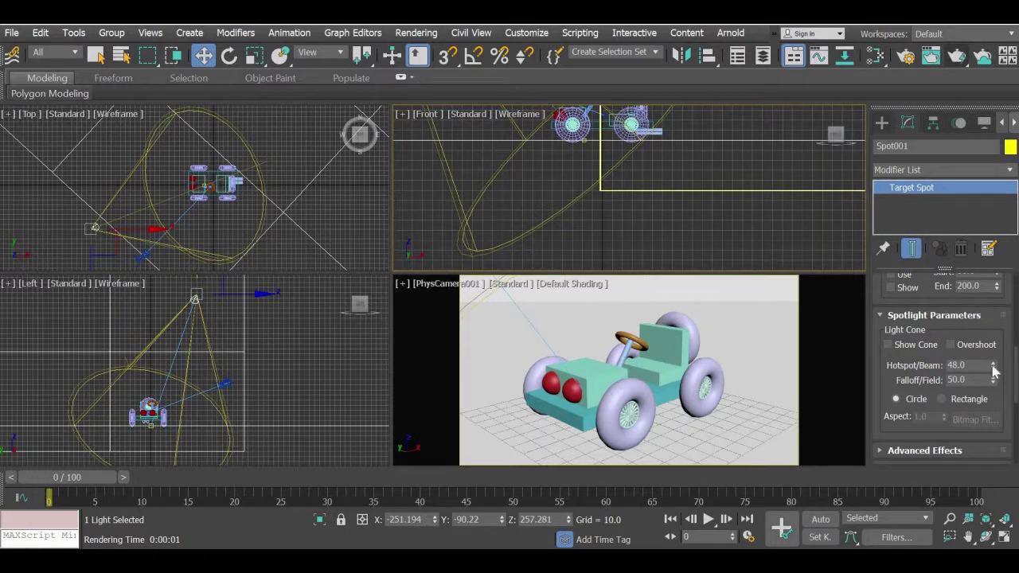
drag(995, 368, 966, 381)
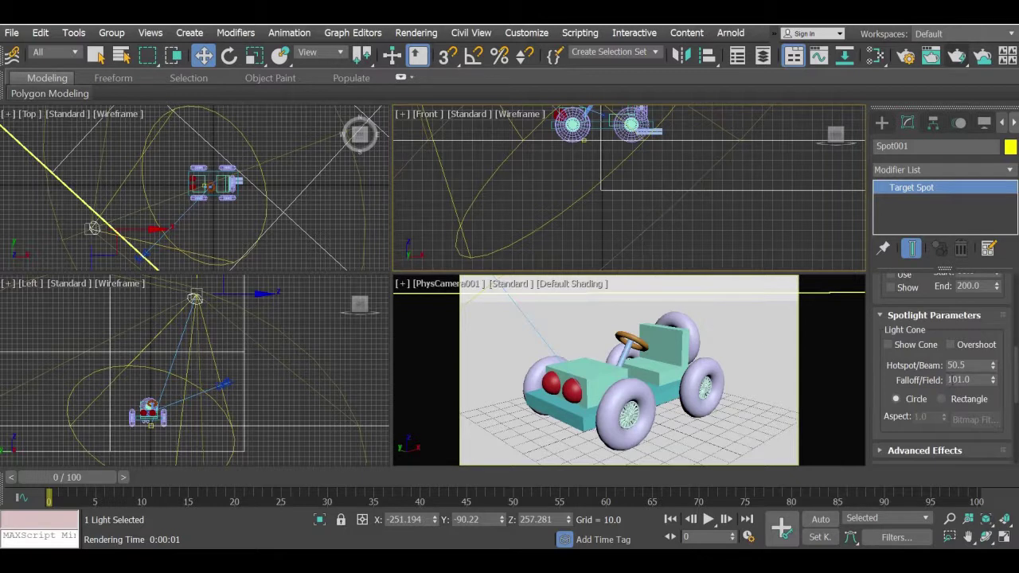
scroll(496, 194, down, 3)
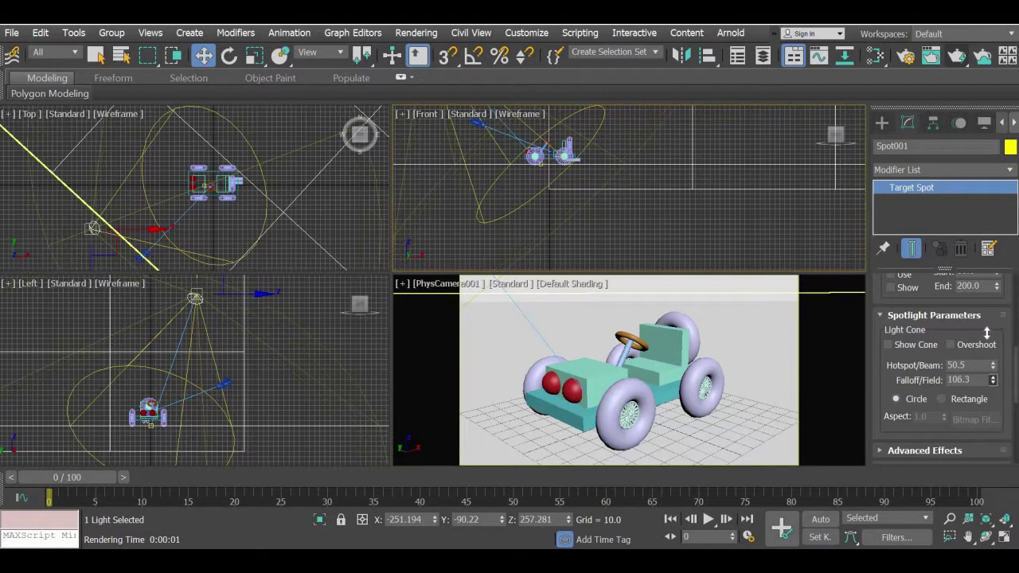
drag(993, 381, 980, 356)
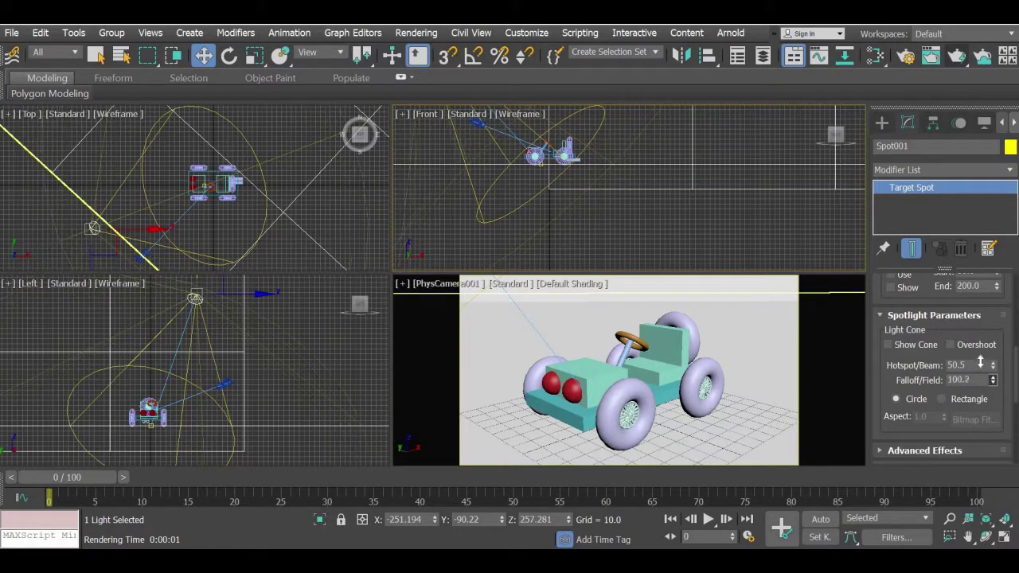
- Render the camera view with the widened light cone, then reopen the last rendered frame for another look and close it
click(957, 56)
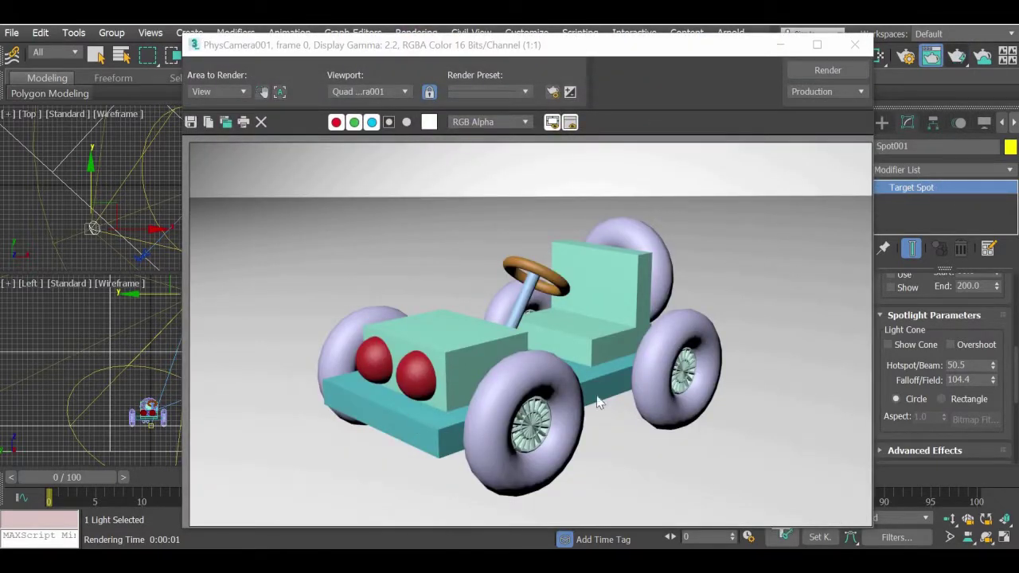
click(854, 45)
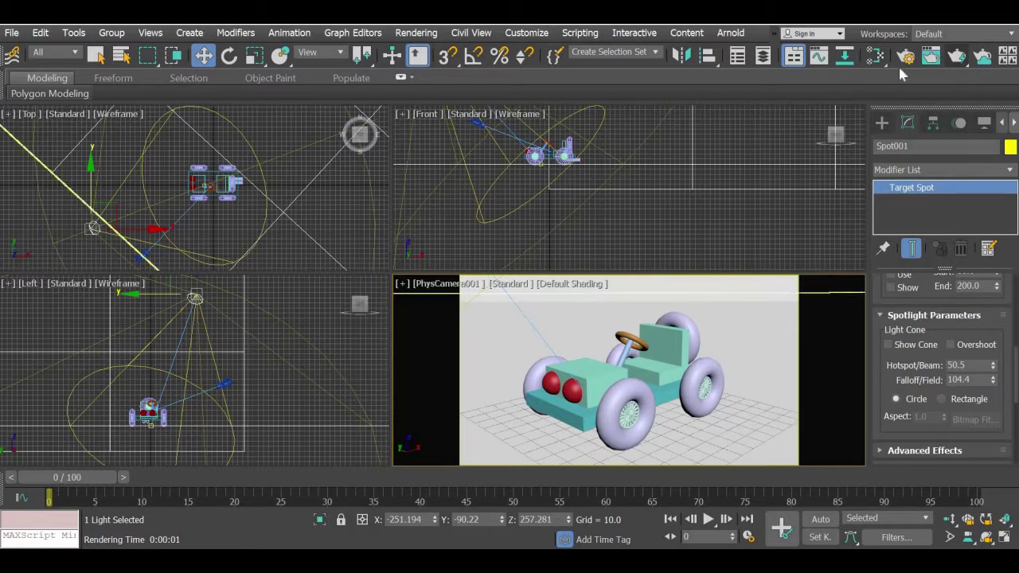
click(931, 61)
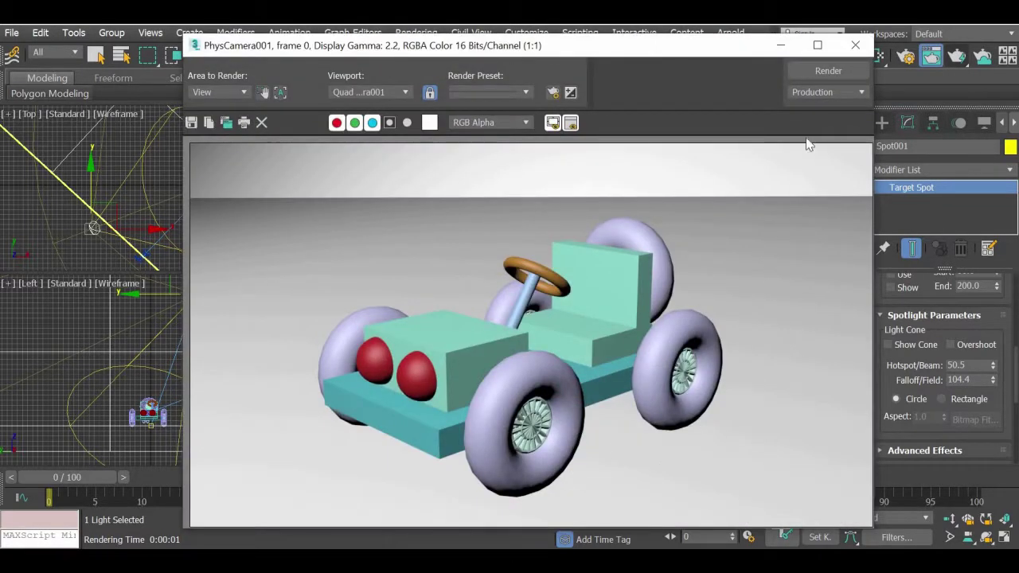
click(855, 45)
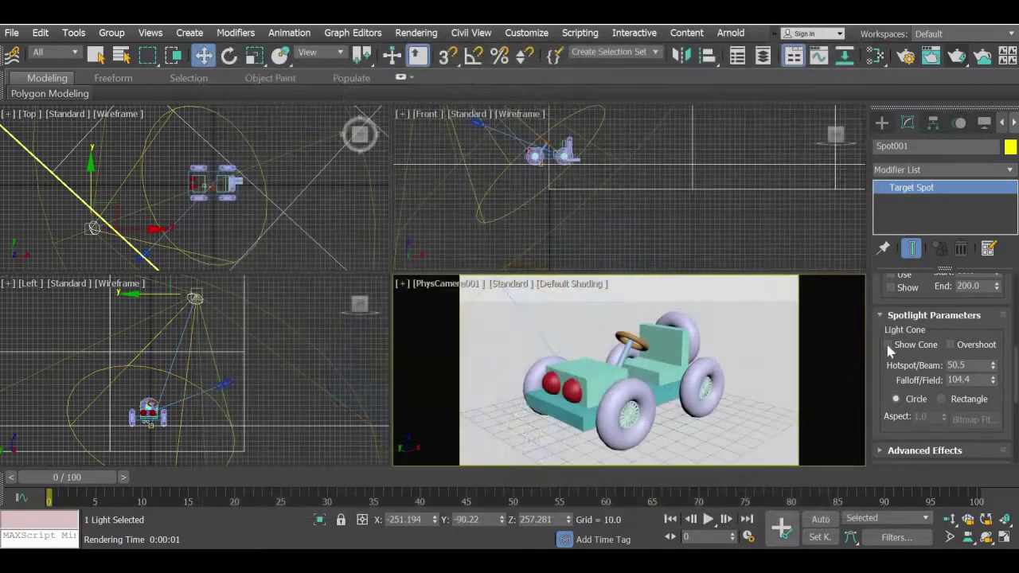
- Turn on shadows for the spotlight and keep Shadow Map as the shadow type
scroll(881, 364, up, 3)
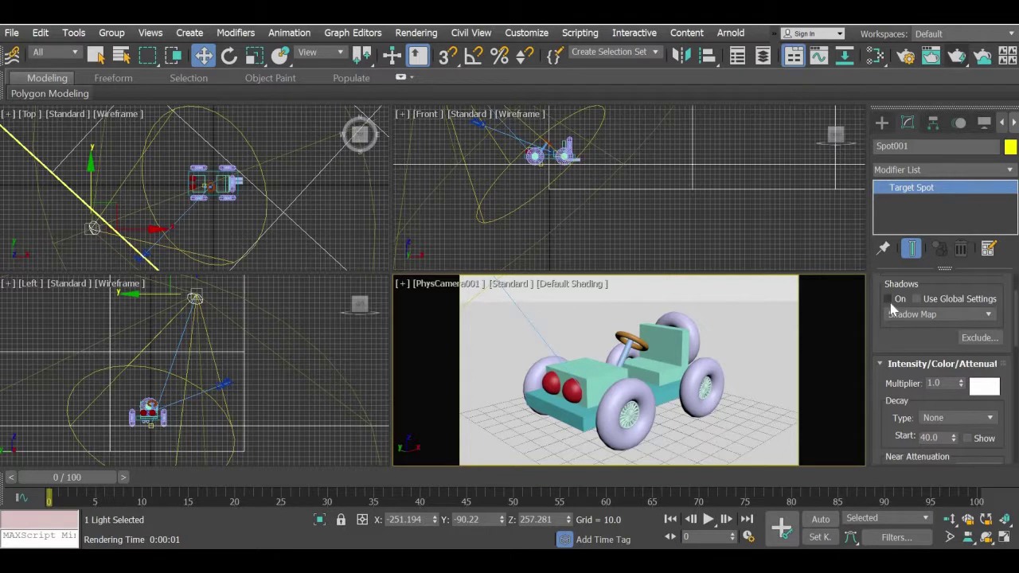
click(889, 300)
click(922, 315)
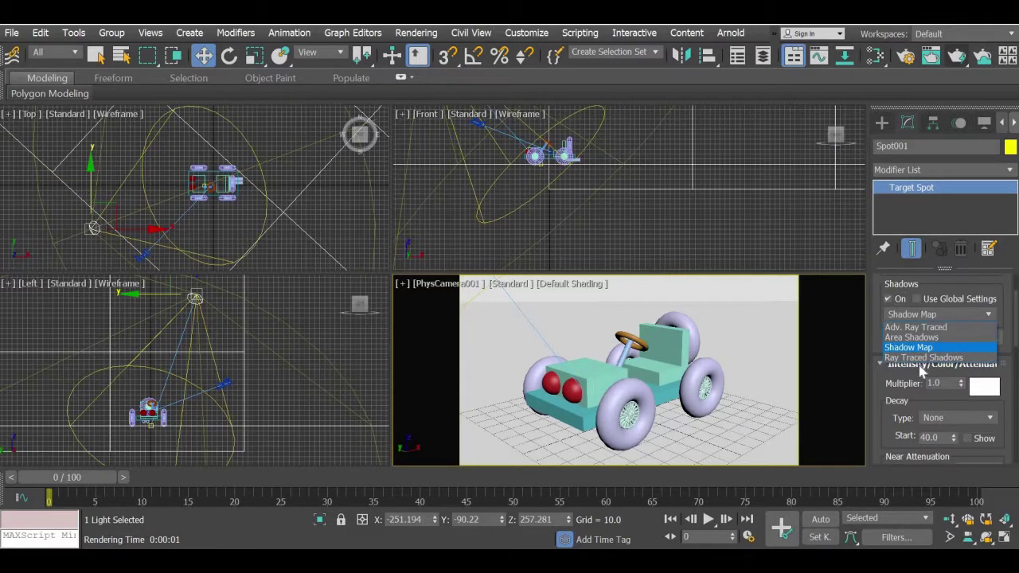
click(927, 319)
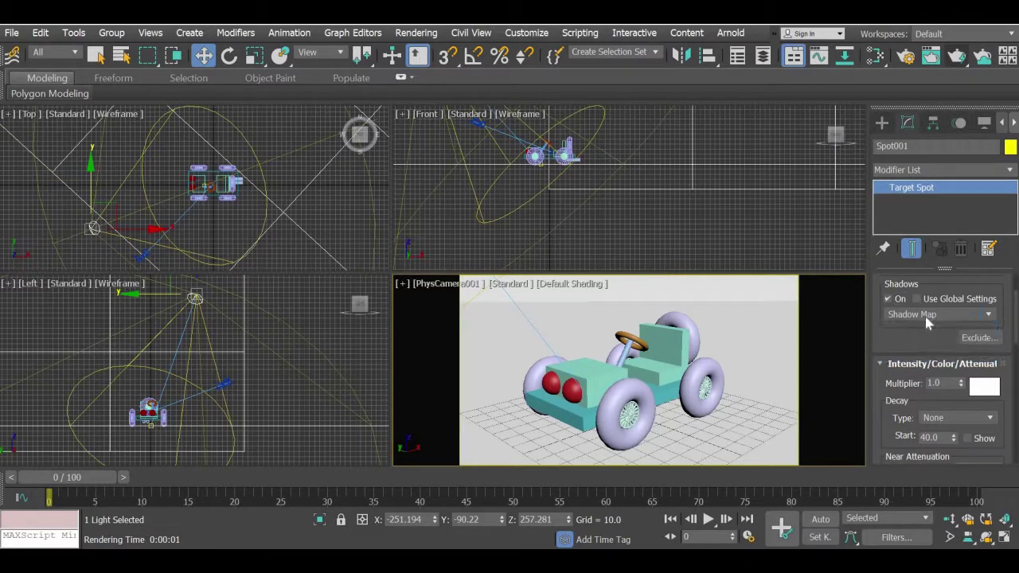
- Render the camera view to check the spotlight's shadows under the jeep, and close the frame
right_click(657, 362)
click(957, 55)
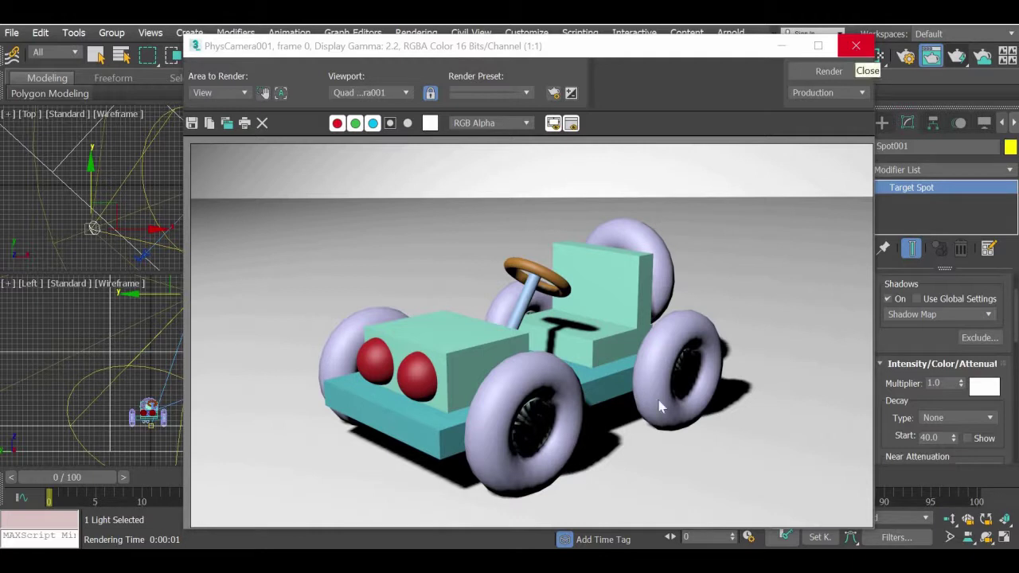
click(856, 46)
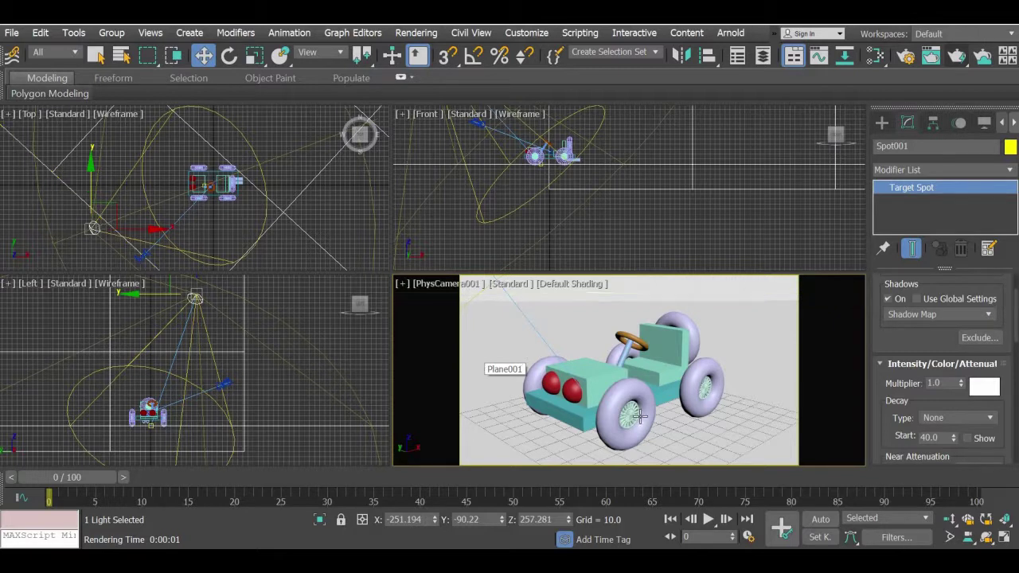
- Add an Omni light on the jeep's rear side in front of the ground plane and raise it to a height of about 88
click(308, 225)
scroll(307, 224, down, 3)
scroll(267, 214, up, 4)
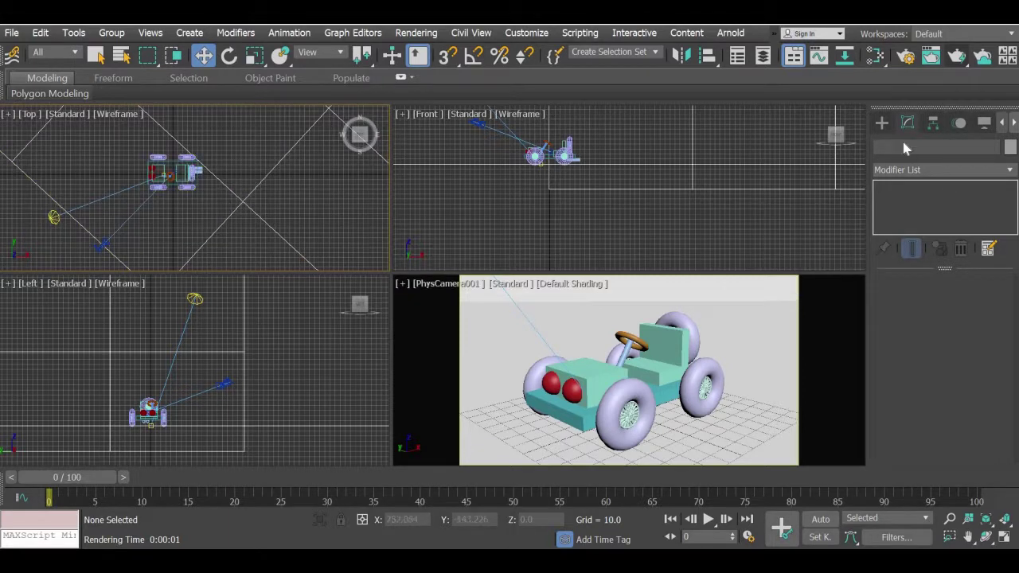
click(881, 121)
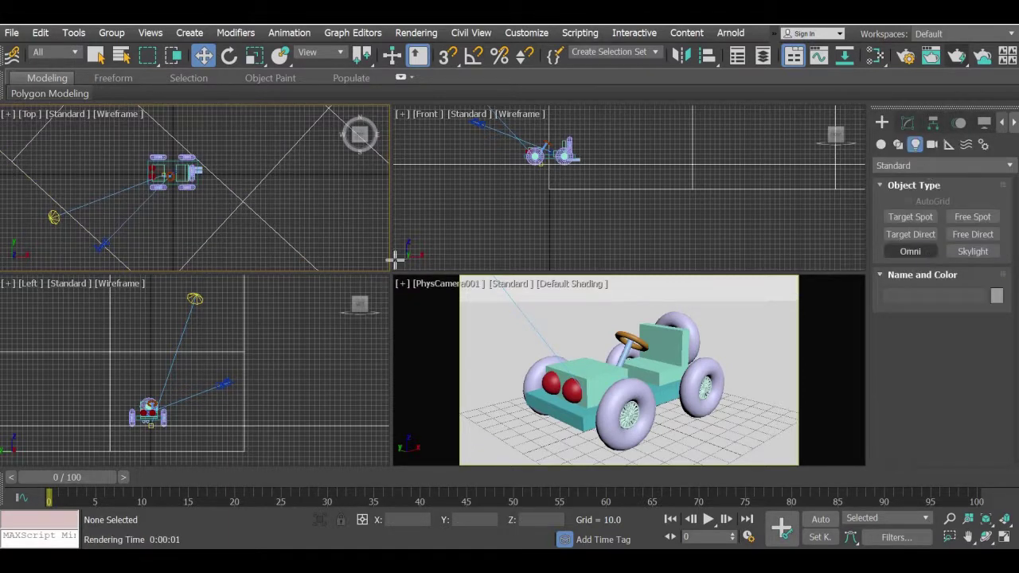
click(246, 248)
click(203, 56)
middle_drag(623, 164, 600, 238)
drag(601, 173, 608, 153)
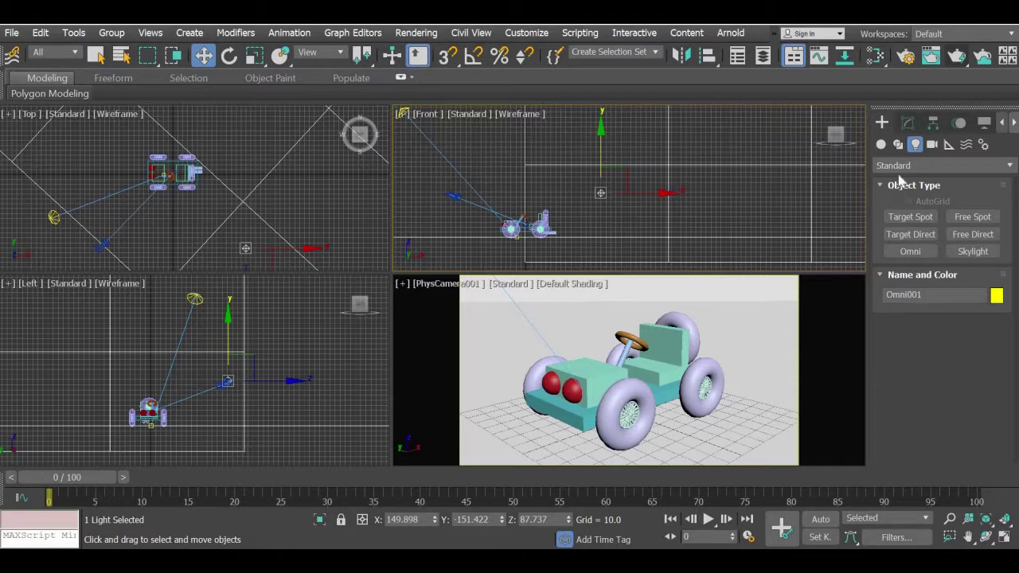
- Set the omni light's intensity Multiplier to 0.2
click(908, 122)
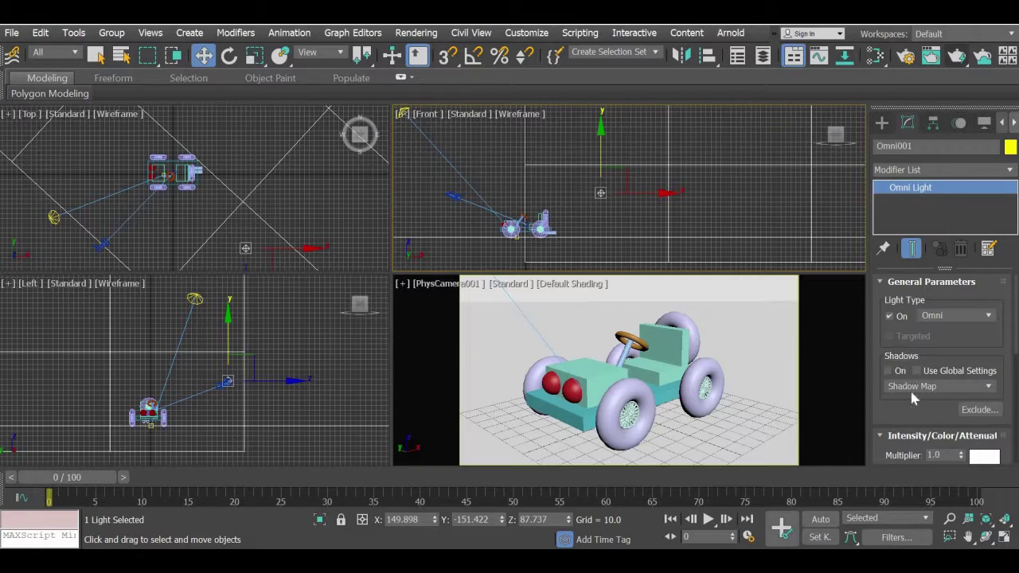
drag(919, 289, 950, 74)
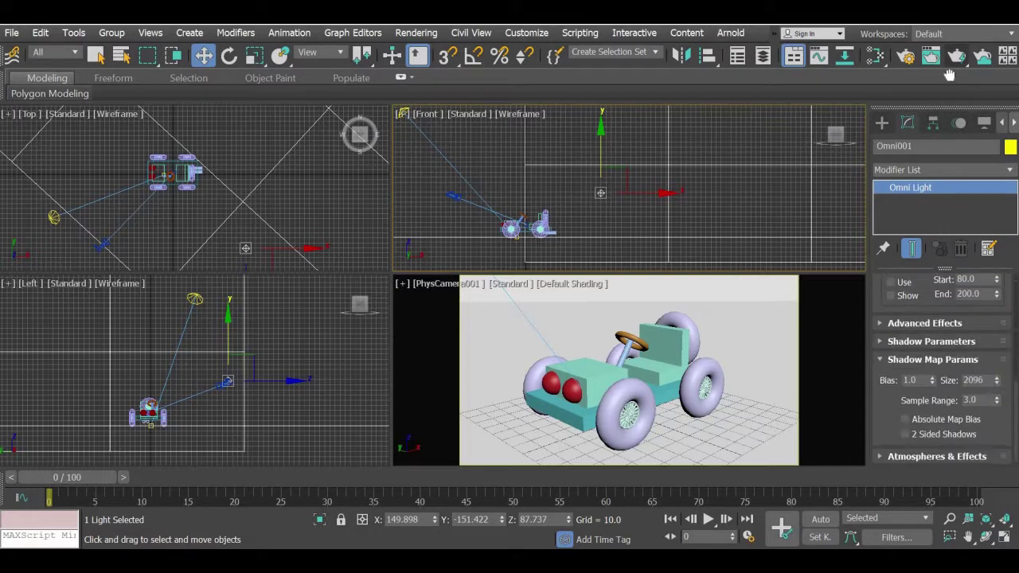
drag(942, 168, 941, 285)
drag(946, 325, 892, 325)
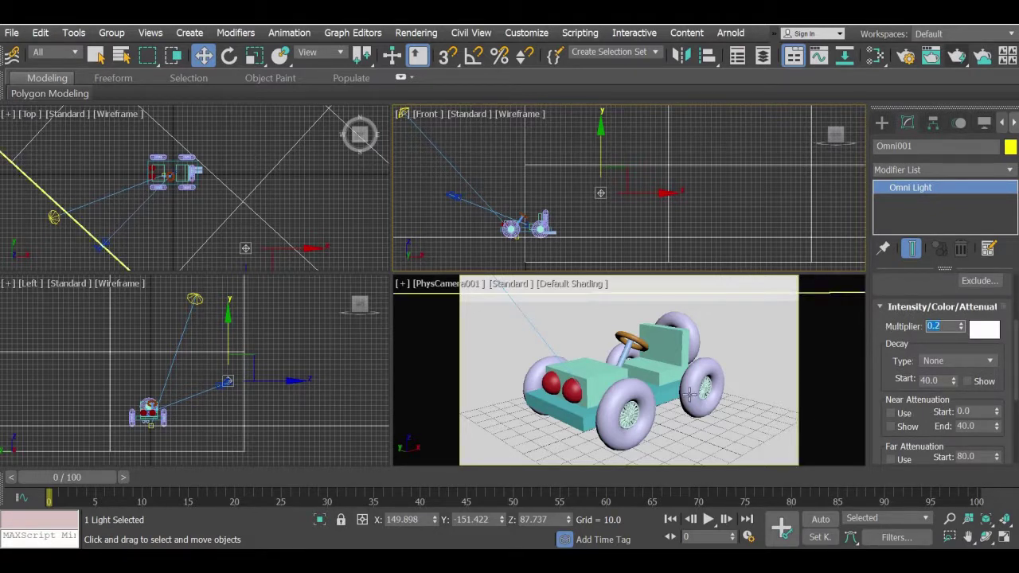
- Render the camera view to check the dim omni fill light on the wheels, and close the frame
right_click(707, 427)
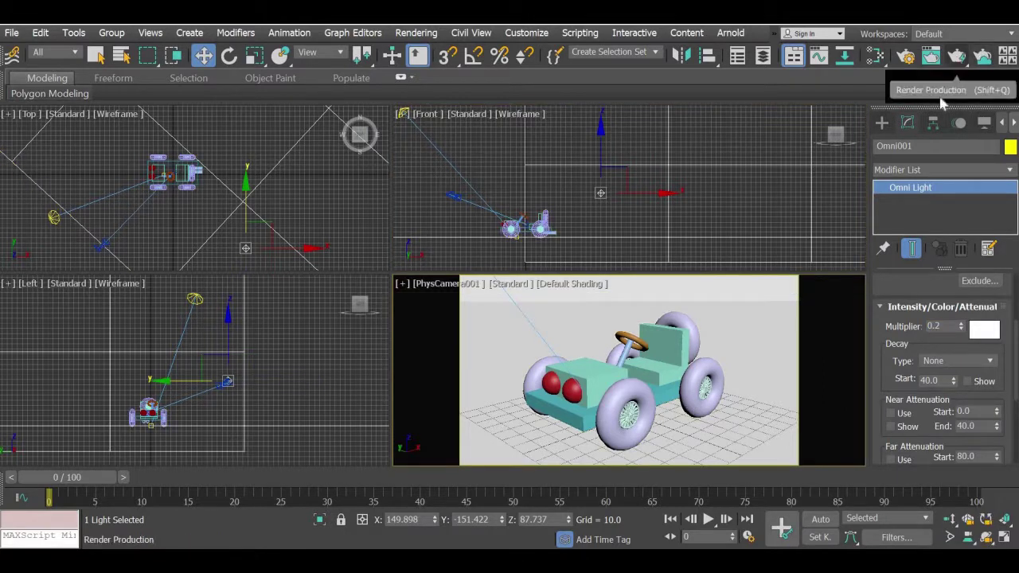
click(931, 56)
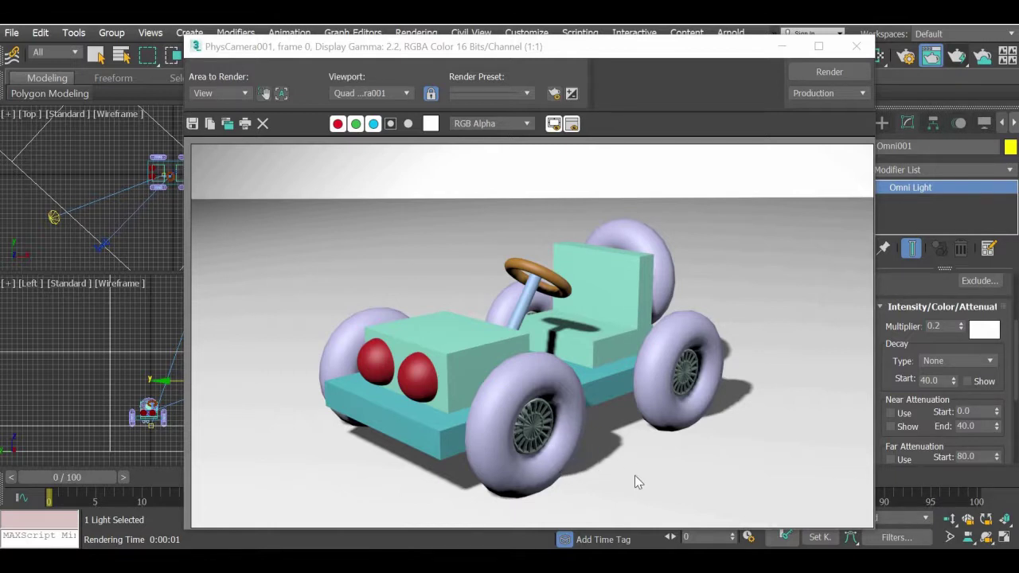
click(857, 47)
- Set the spotlight's intensity Multiplier to 0.6, then test-render the camera view and close the frame
click(52, 218)
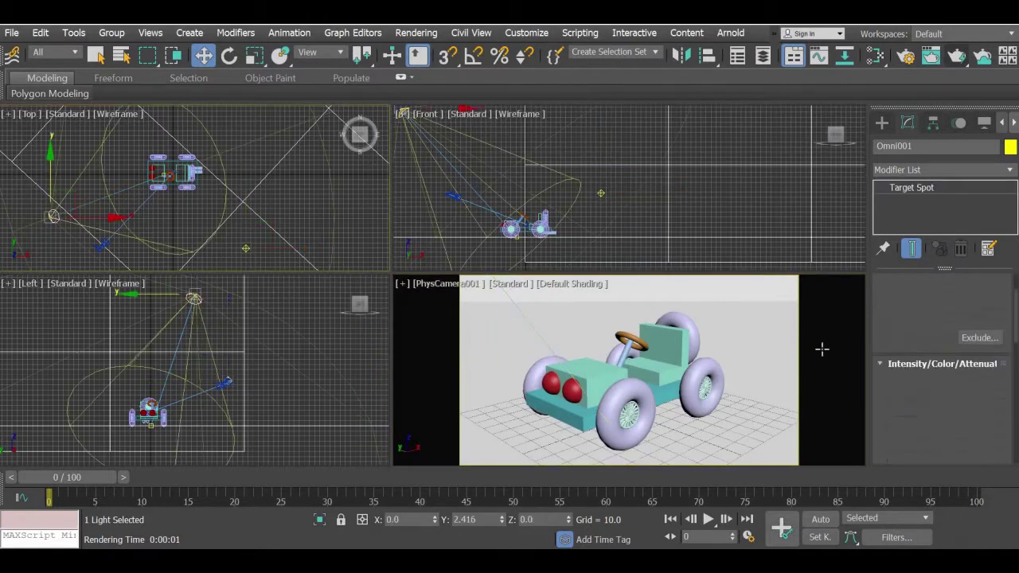
drag(953, 386, 903, 380)
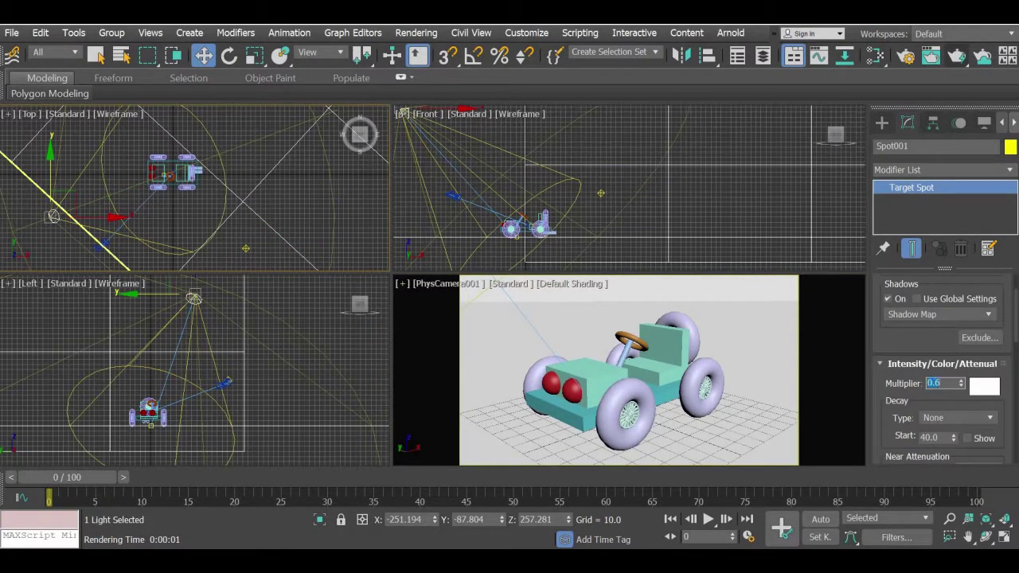
click(957, 56)
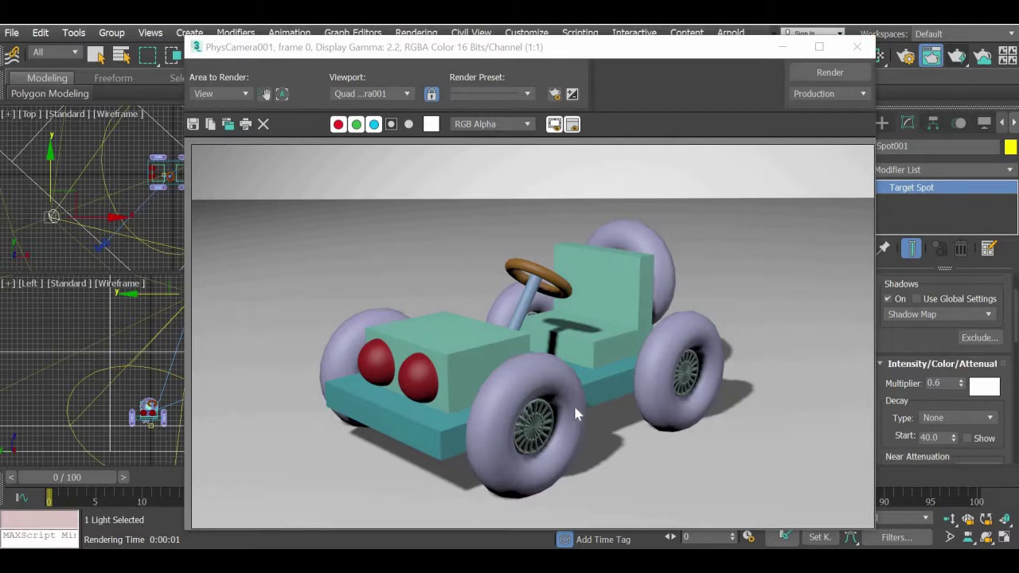
click(858, 46)
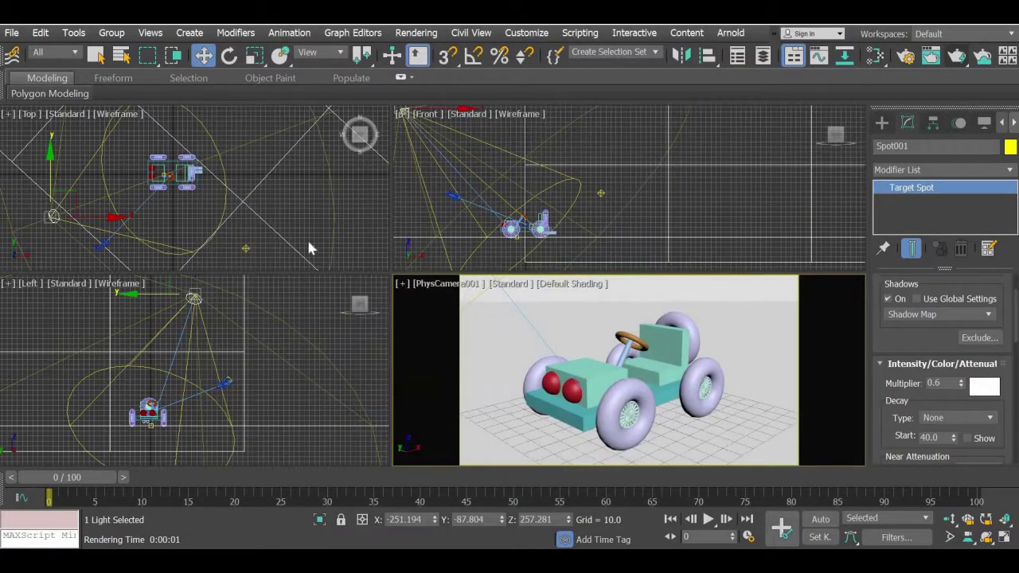
- Move the omni light higher and farther from the jeep, to about X 143.5, Y -294.4, Z 264.6
click(246, 248)
middle_drag(340, 175, 365, 128)
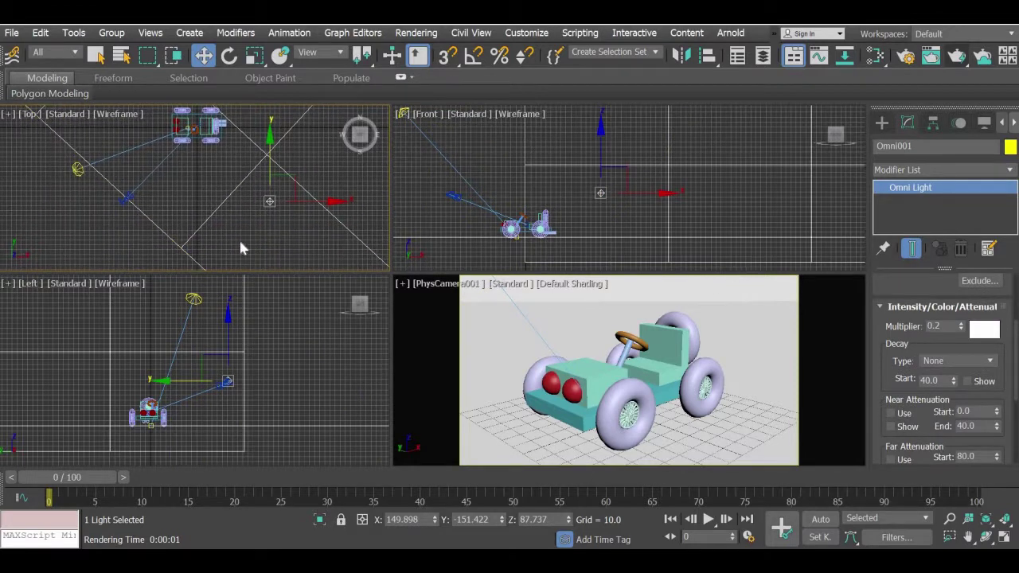
scroll(302, 206, down, 4)
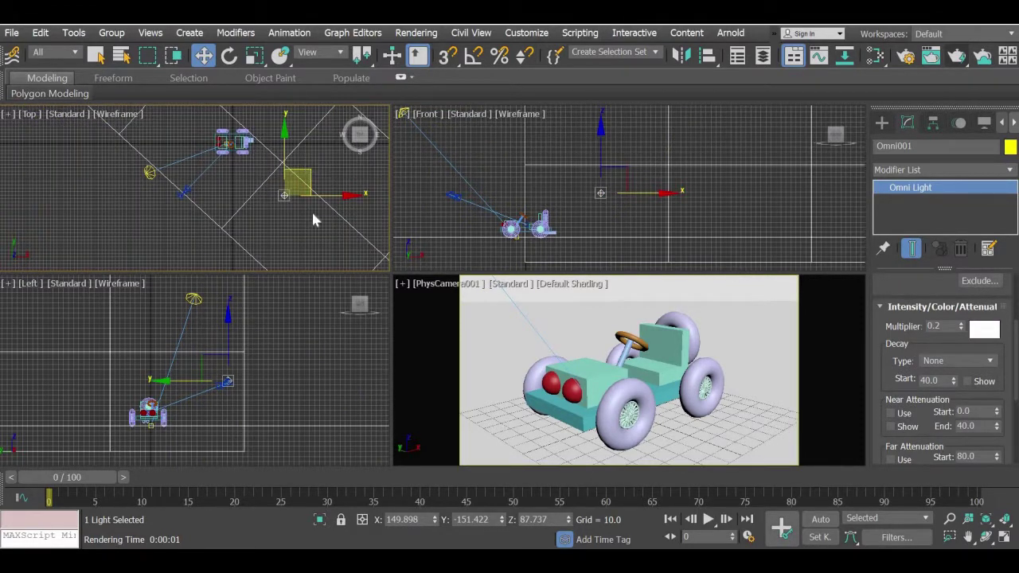
scroll(273, 234, down, 4)
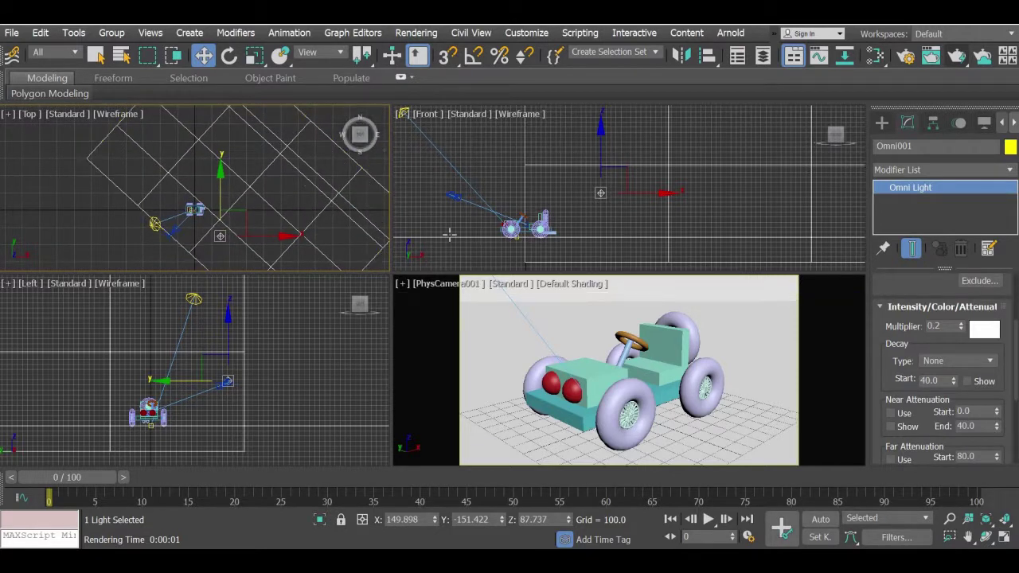
scroll(620, 190, down, 3)
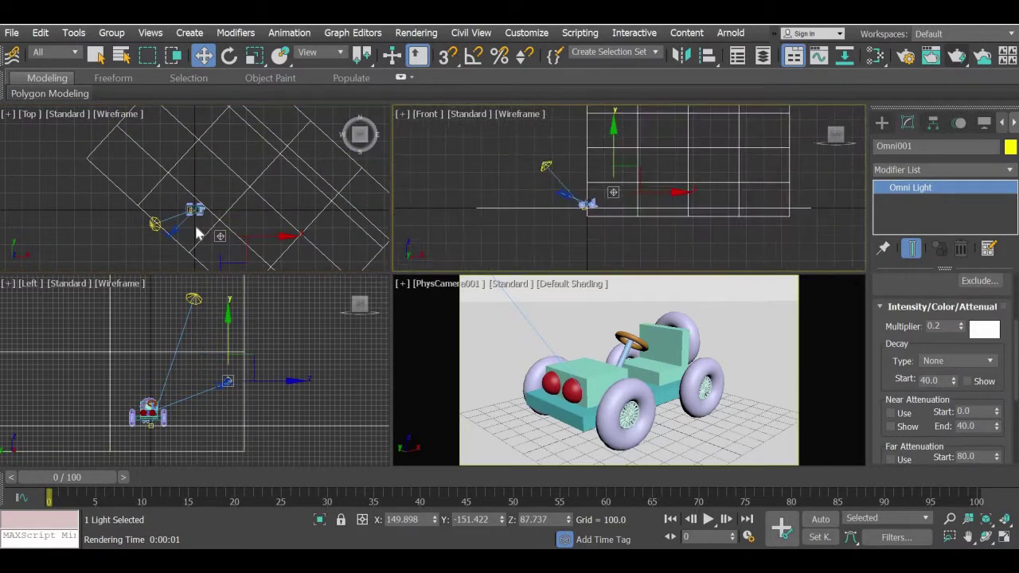
right_click(228, 398)
scroll(228, 398, down, 3)
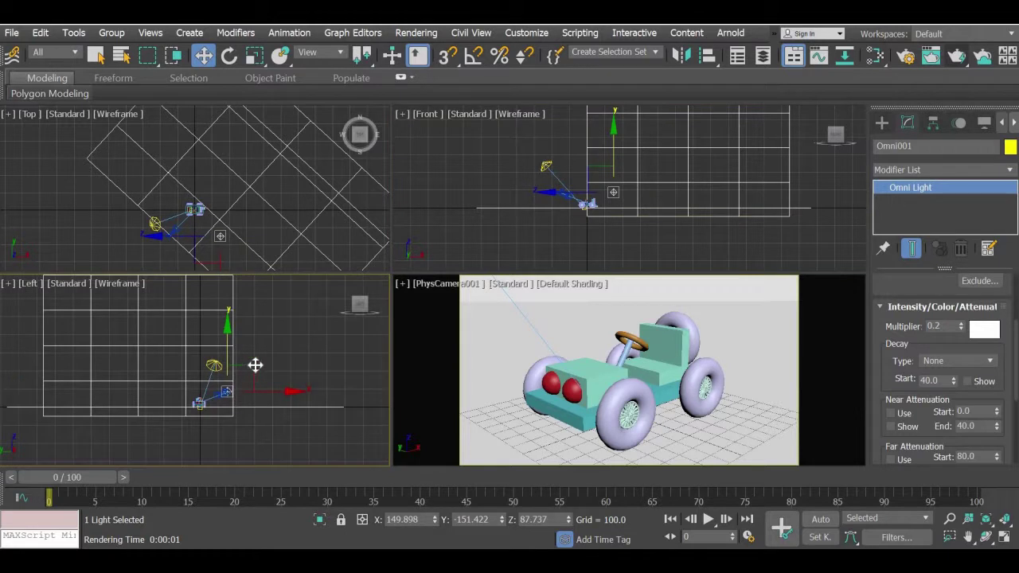
drag(255, 363, 261, 335)
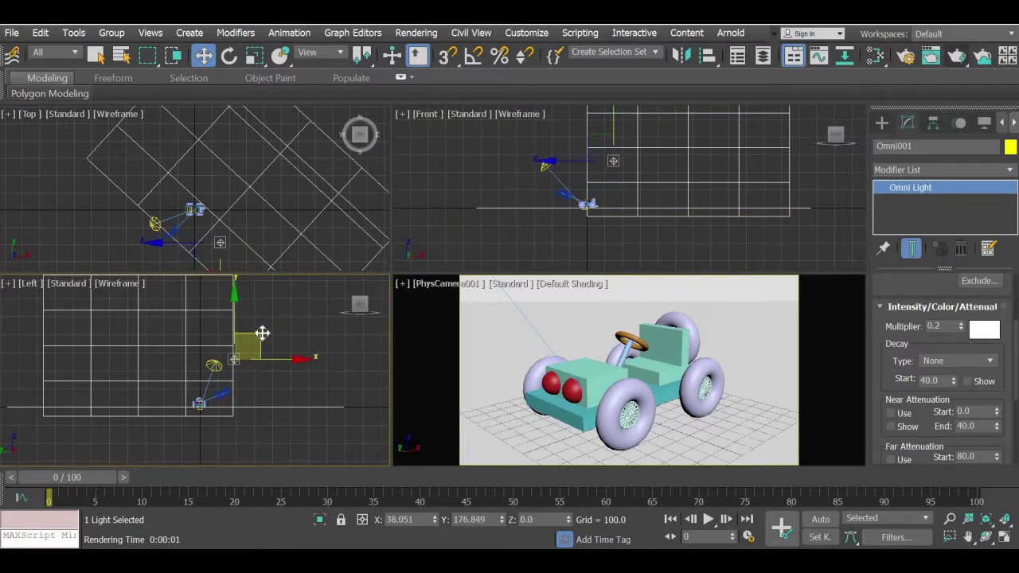
middle_drag(286, 194, 246, 170)
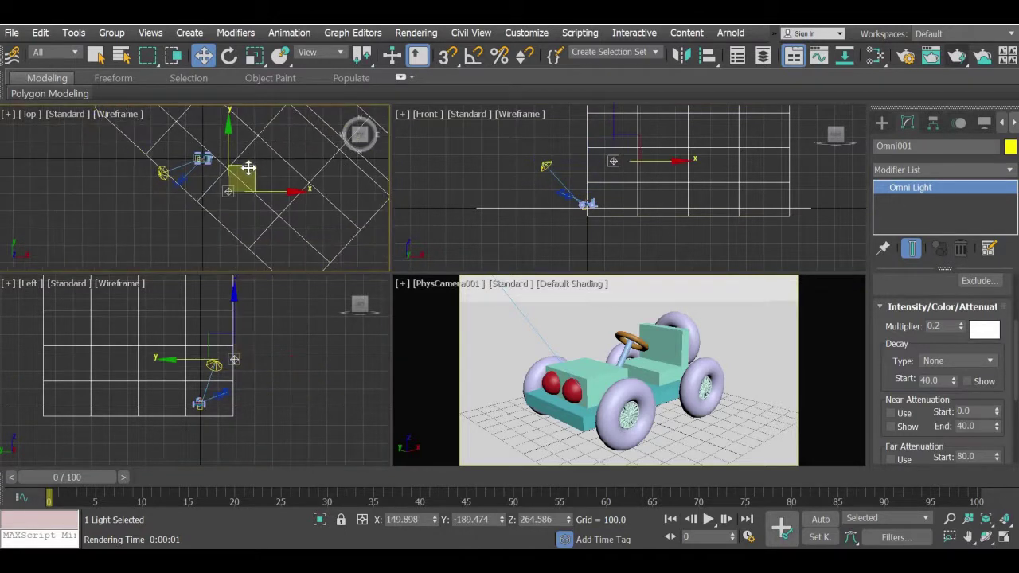
drag(249, 185, 250, 191)
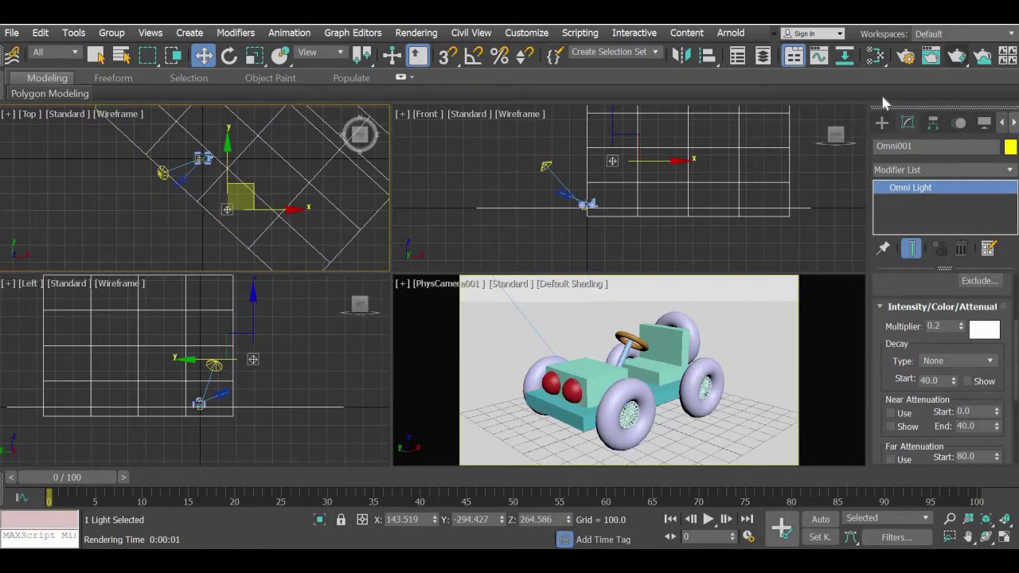
- Render the camera view with the repositioned omni light, inspect the frame, and close it
click(956, 57)
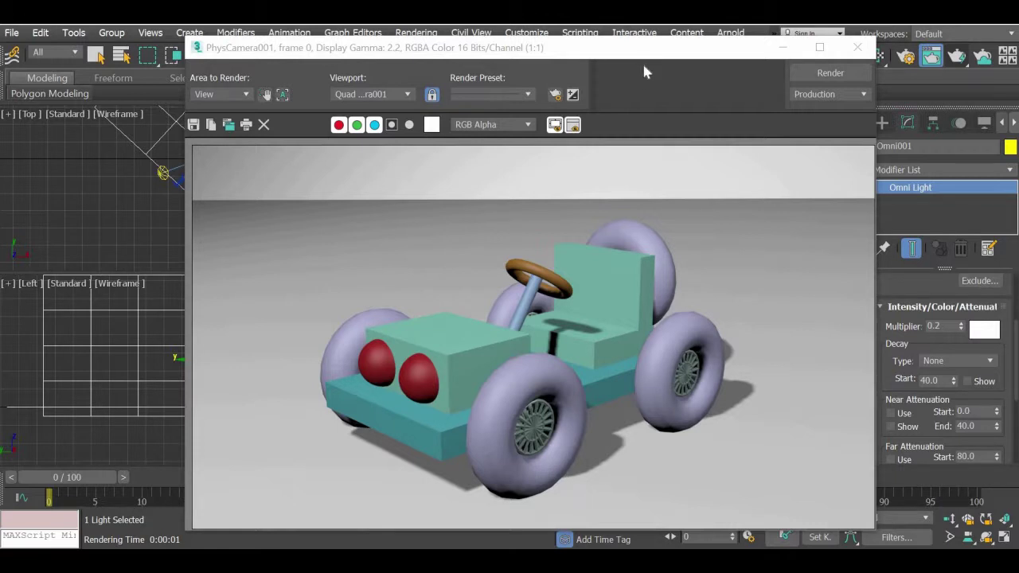
drag(471, 43, 283, 28)
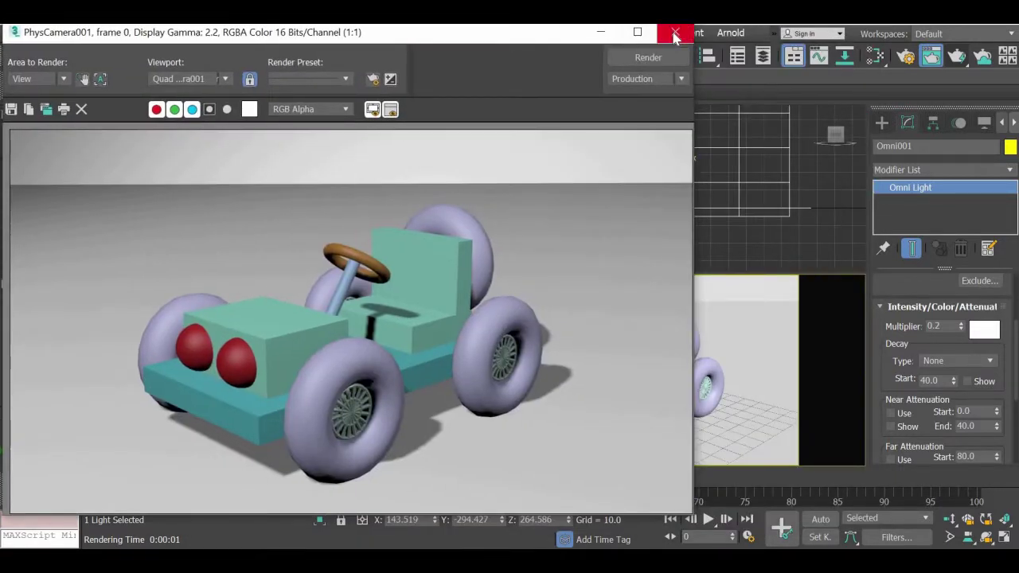
click(674, 33)
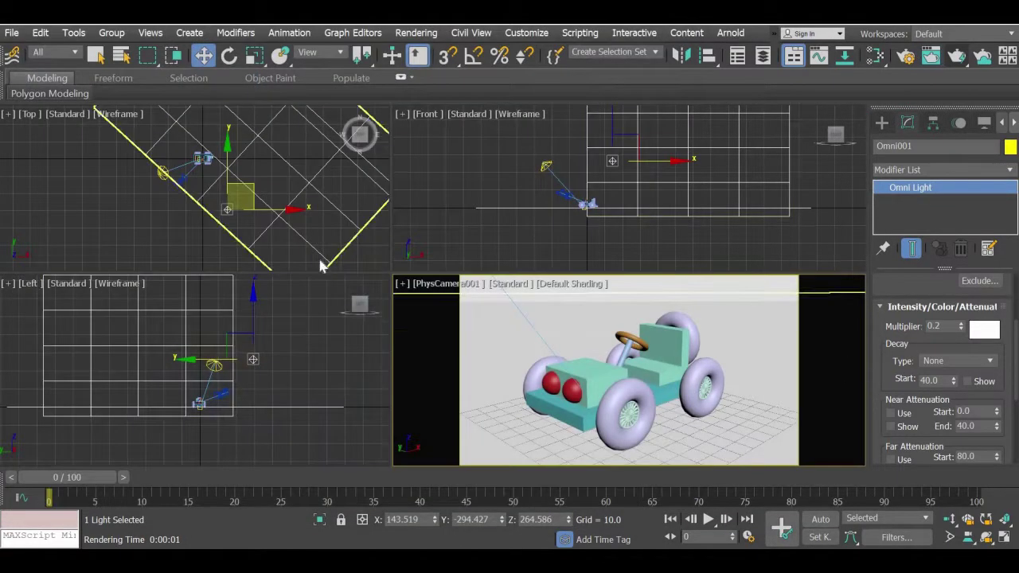
- Set the spotlight's shadow map Bias to 0.1
click(161, 173)
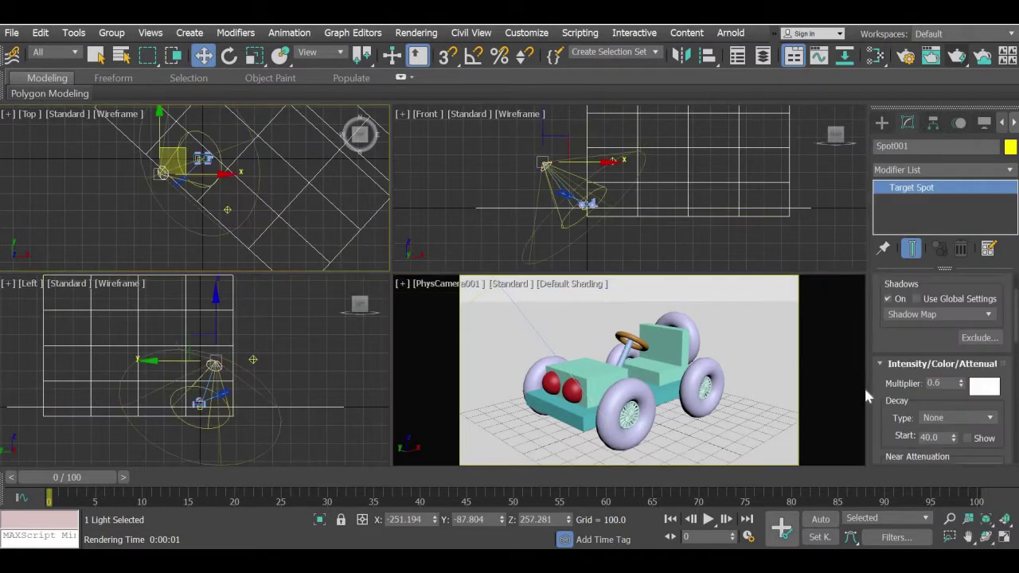
drag(900, 197, 913, 39)
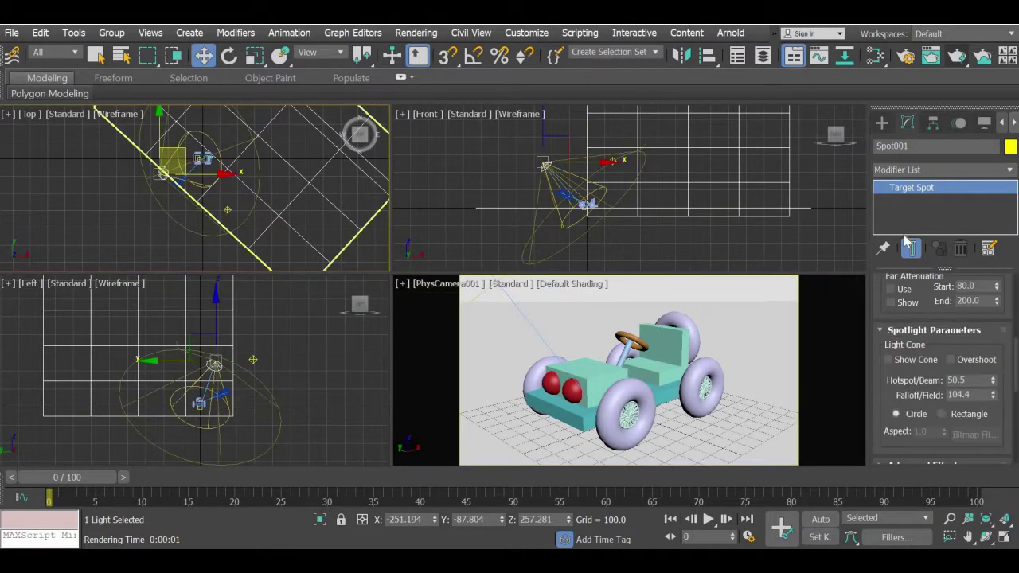
scroll(884, 385, down, 5)
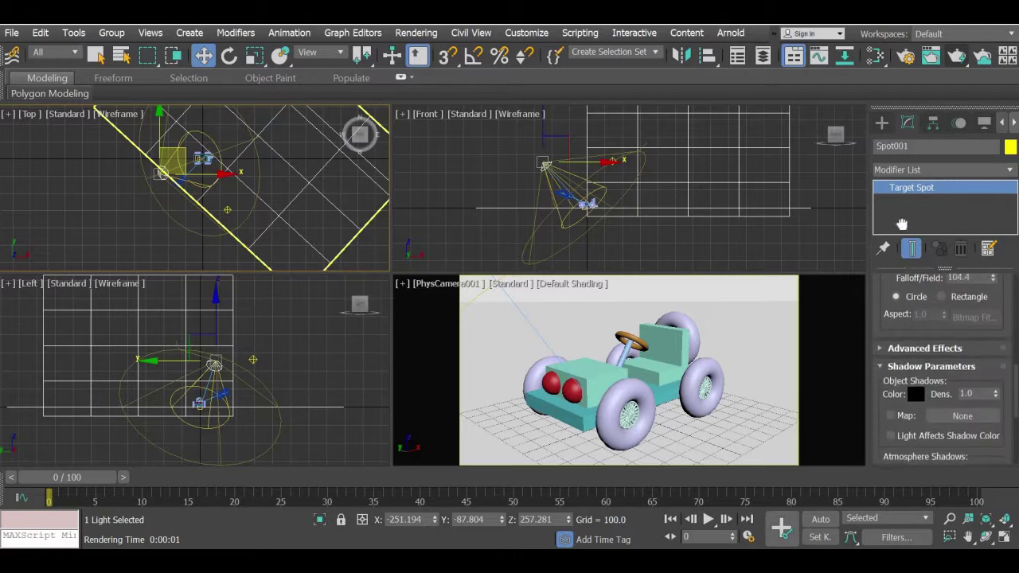
scroll(914, 262, down, 5)
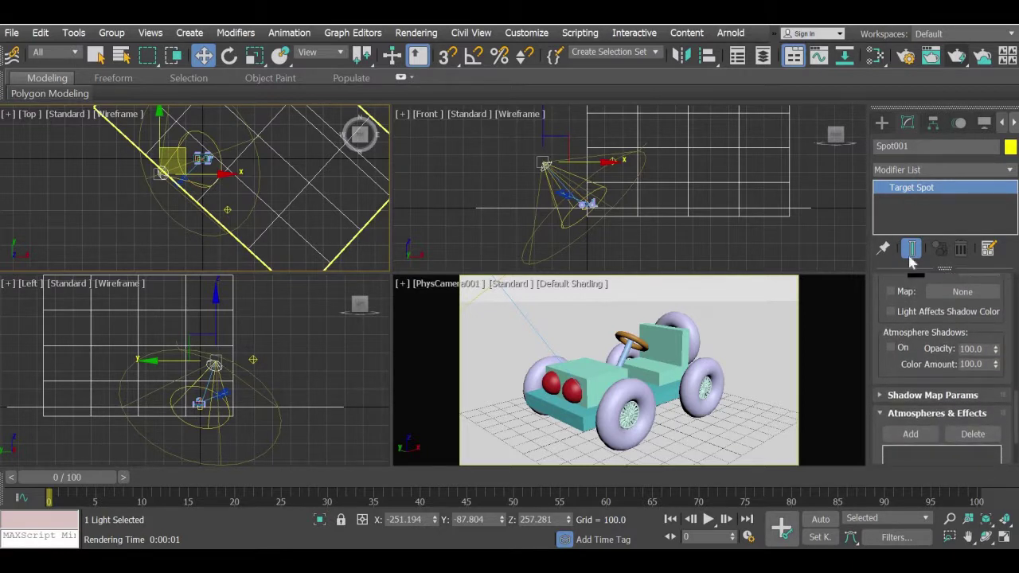
scroll(888, 319, down, 3)
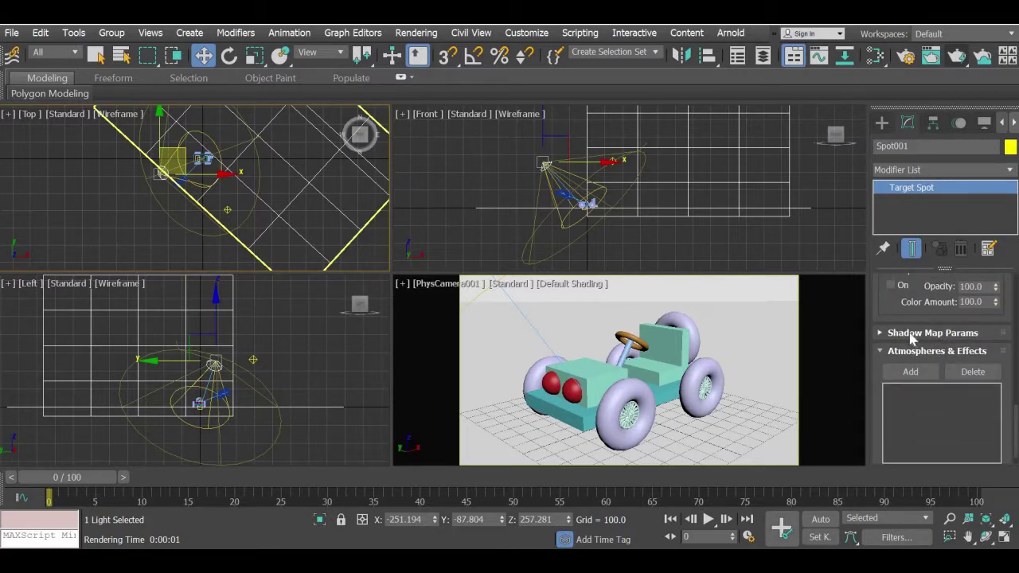
click(913, 335)
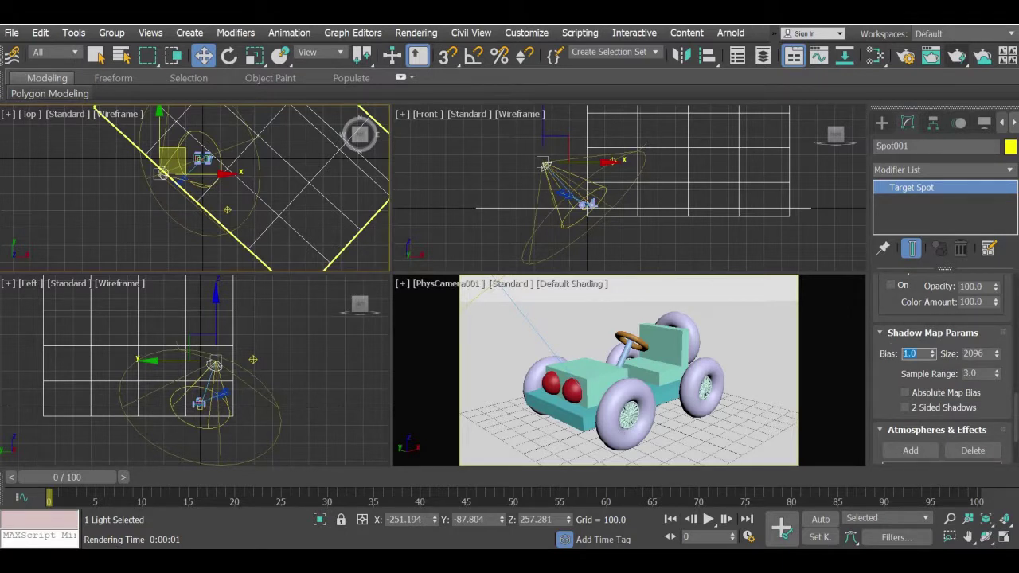
key(Return)
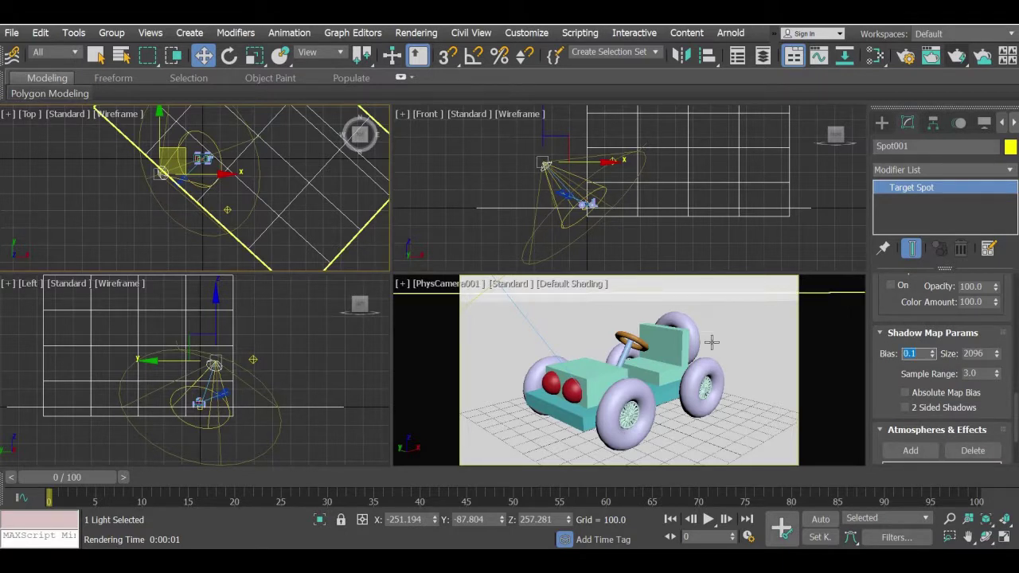
- Test-render the camera view, then try a shadow map Size of 516 for the spotlight and render again
right_click(686, 368)
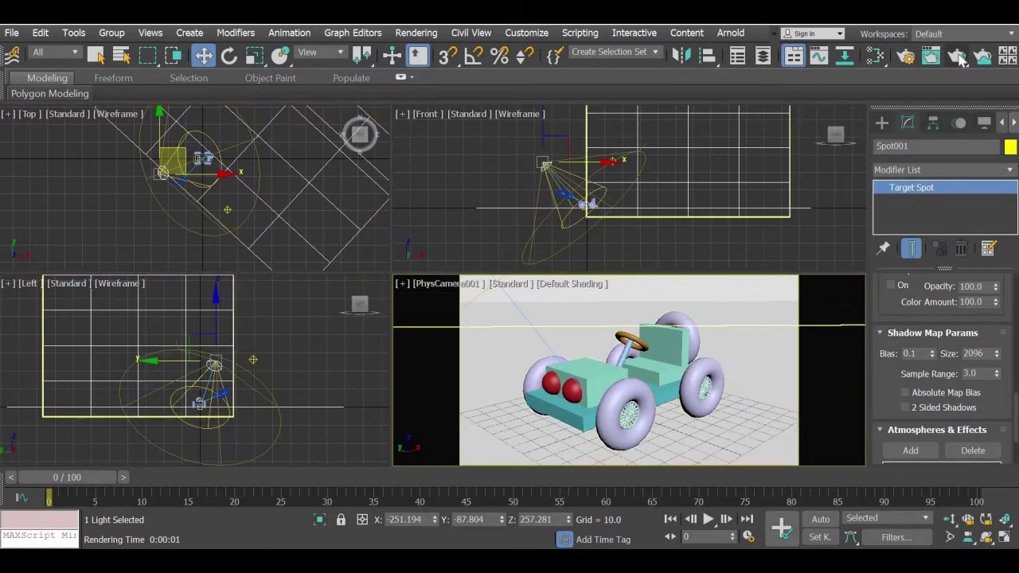
key(shift+q)
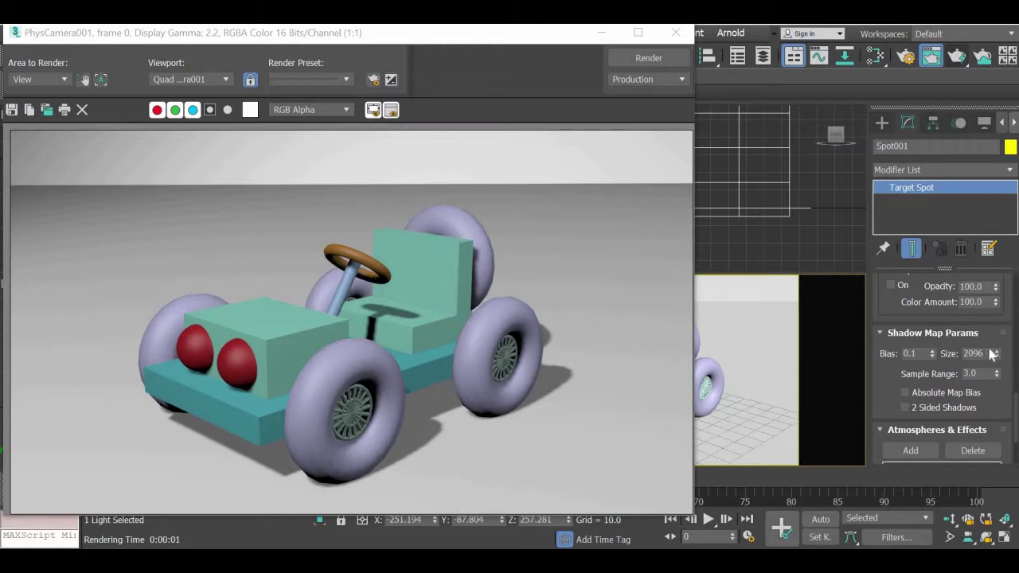
double_click(979, 353)
click(648, 58)
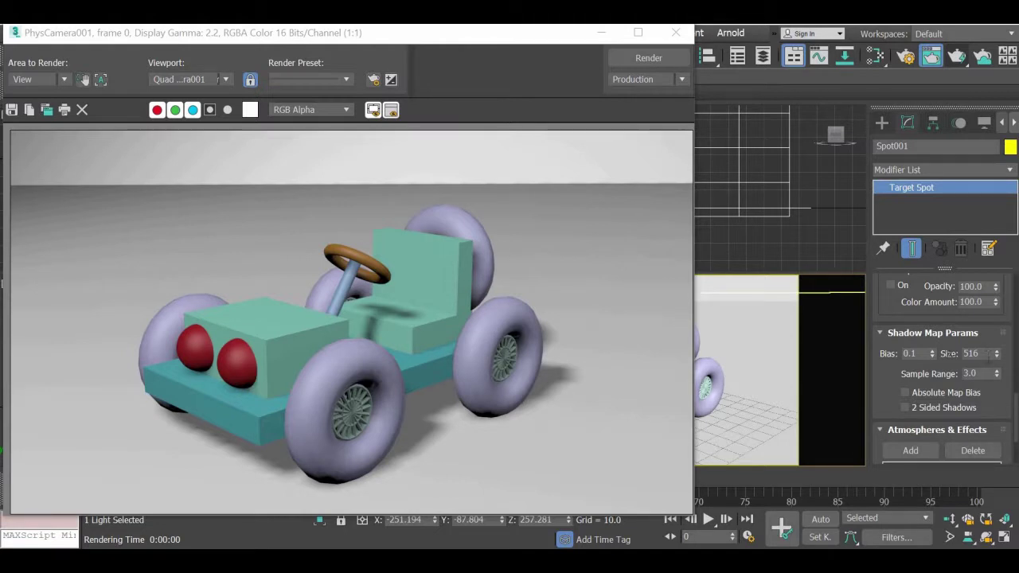
- Set the spotlight's shadow map Size to 1500, render the camera view again, and close the frame
double_click(987, 354)
text(1500)
click(625, 58)
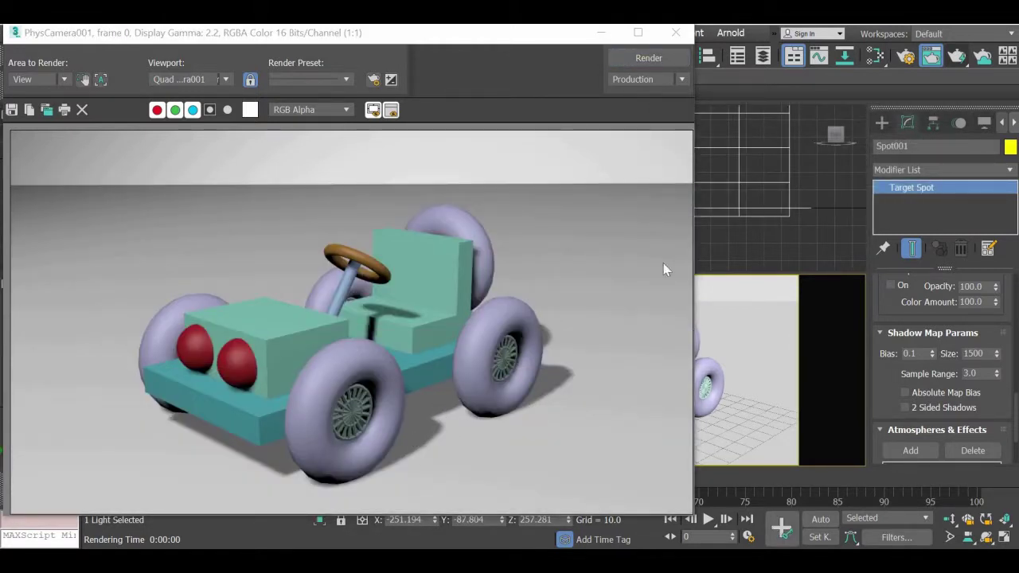
click(676, 33)
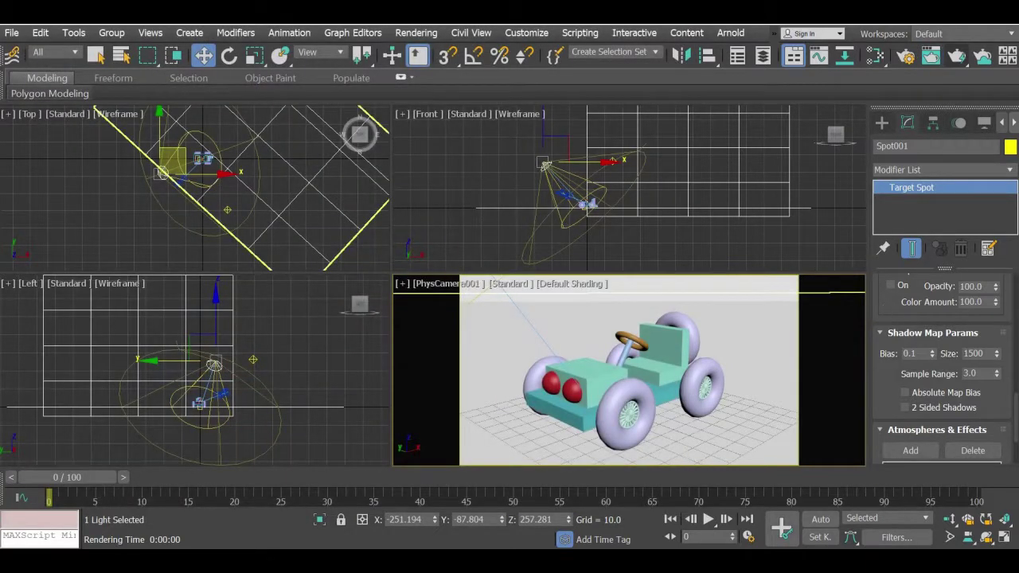
- Review the spotlight's settings from General Parameters and intensity through the light cone to the shadow map parameters
scroll(882, 339, up, 5)
scroll(884, 362, up, 5)
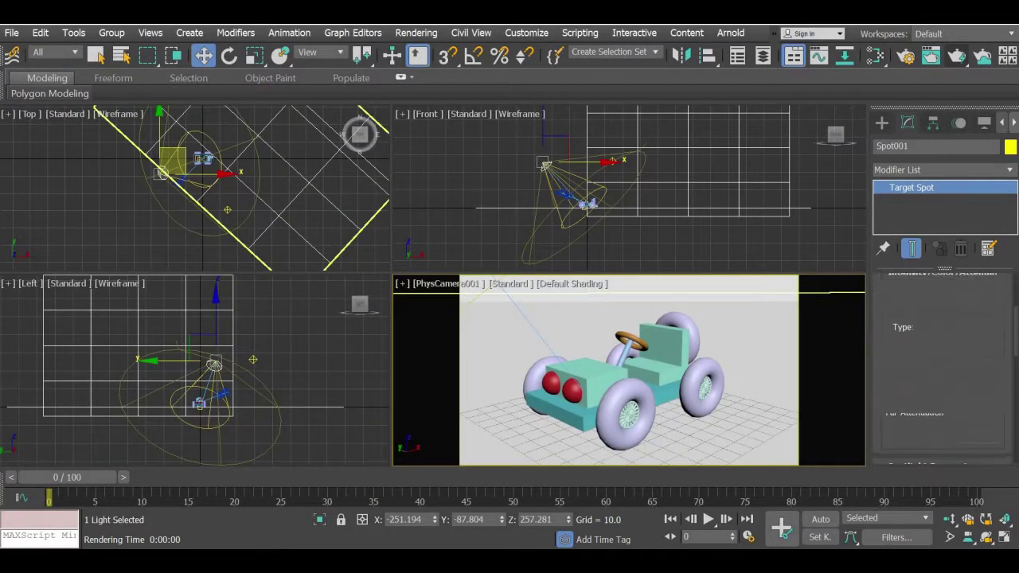
scroll(905, 346, up, 2)
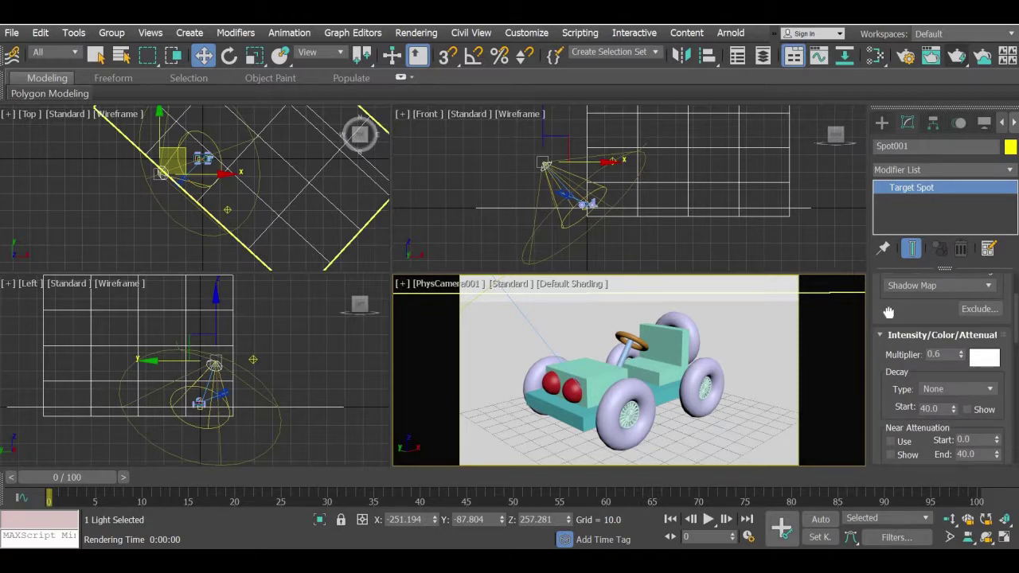
scroll(889, 416, up, 3)
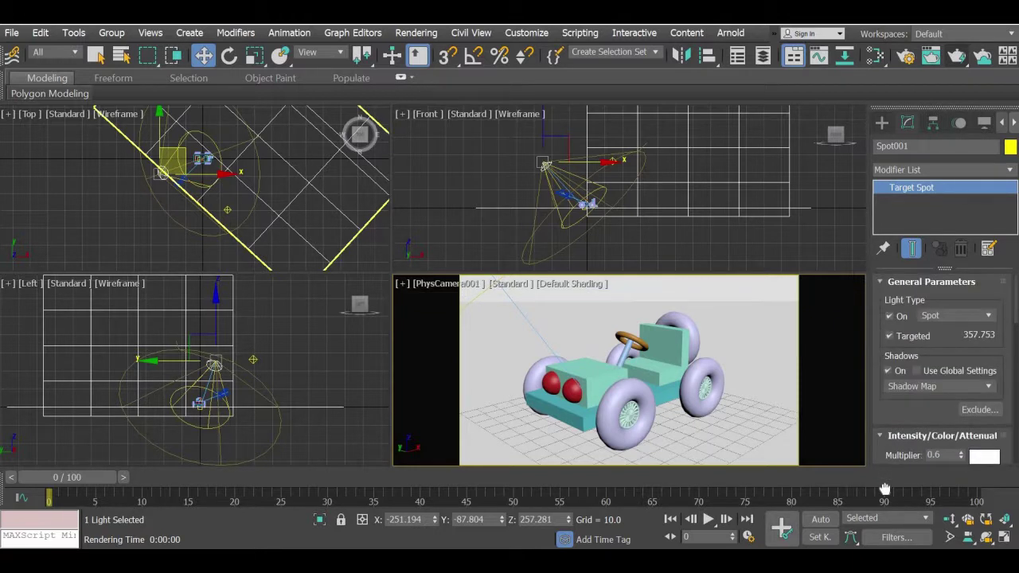
scroll(889, 354, down, 5)
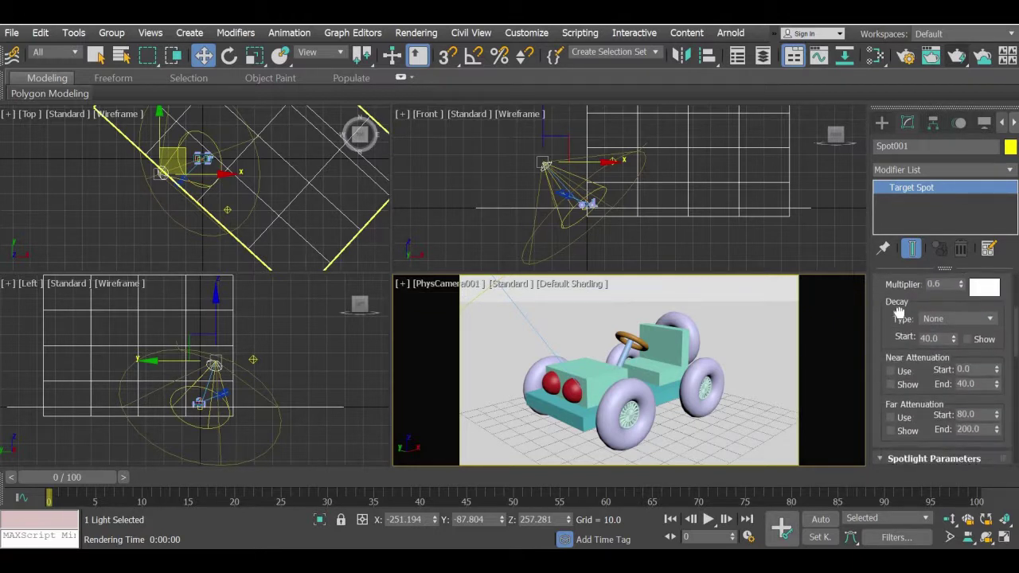
scroll(910, 248, down, 5)
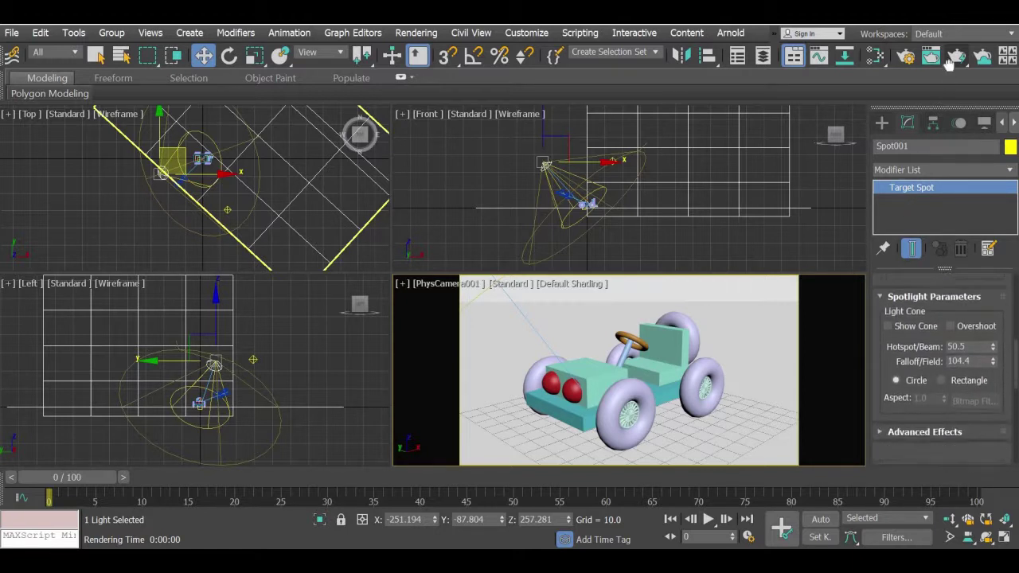
scroll(876, 342, down, 3)
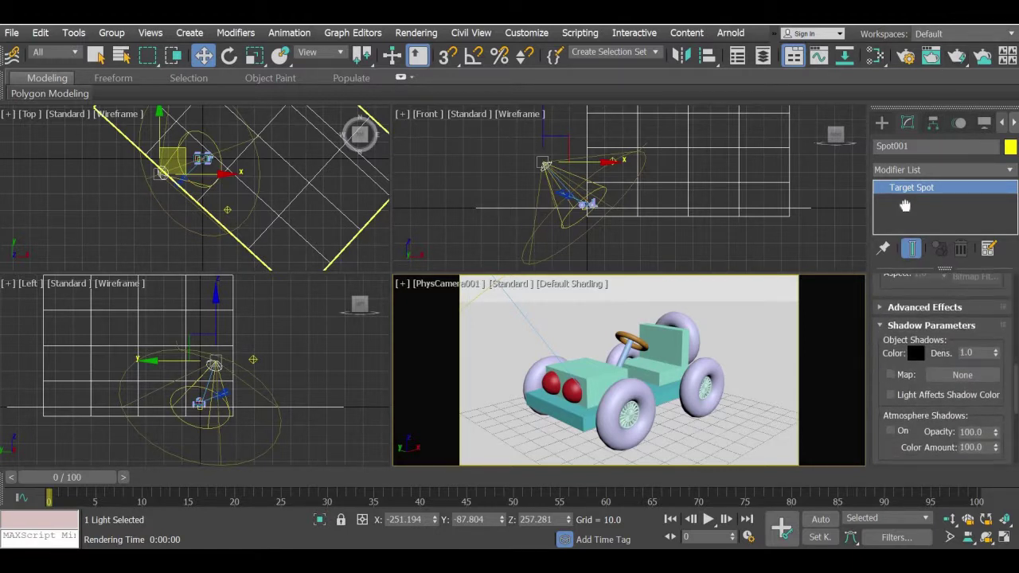
scroll(908, 203, down, 2)
scroll(914, 239, down, 1)
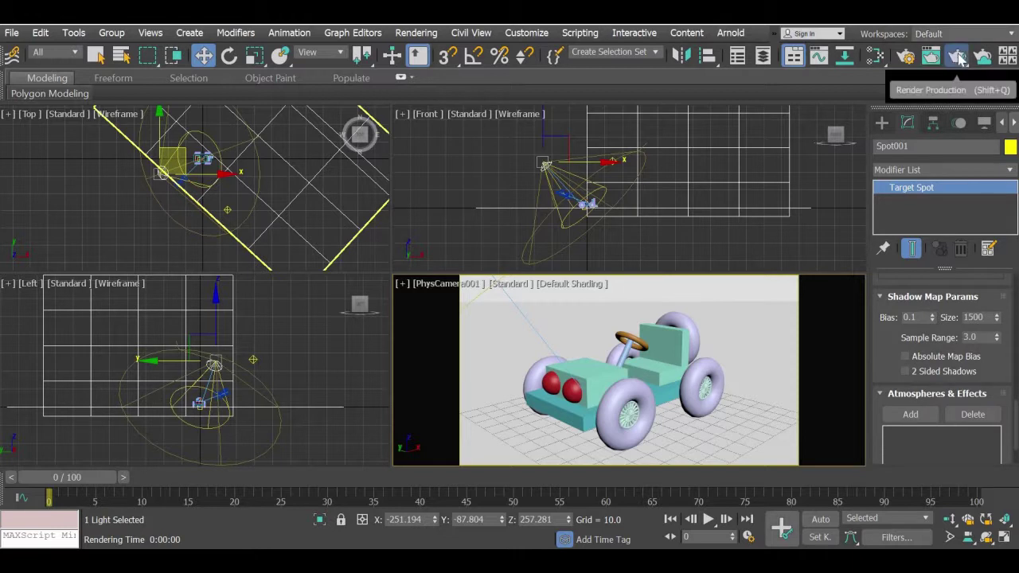
- Render the final camera view and set up its image save as a JPEG file named jeep
click(956, 55)
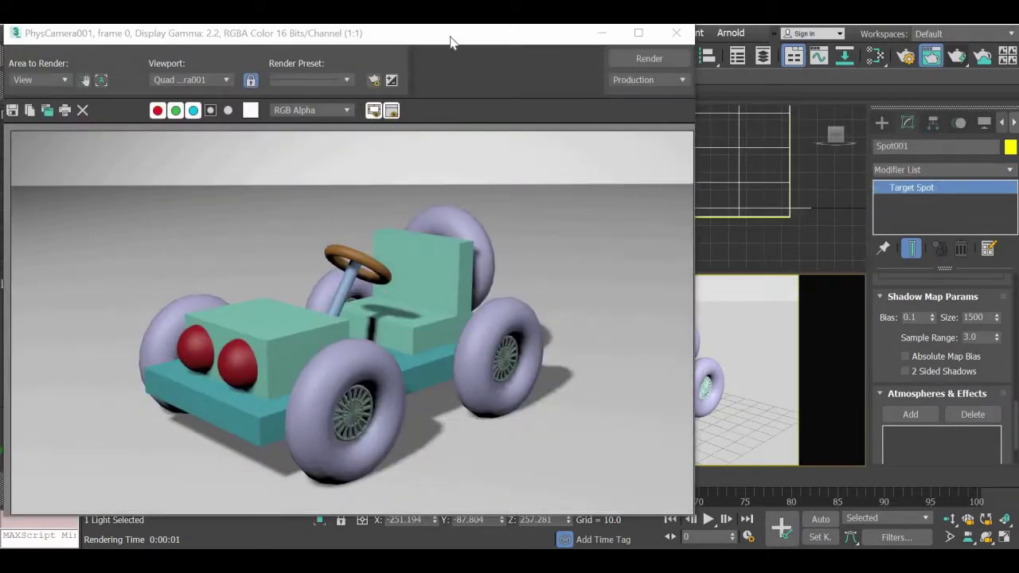
drag(448, 38, 547, 39)
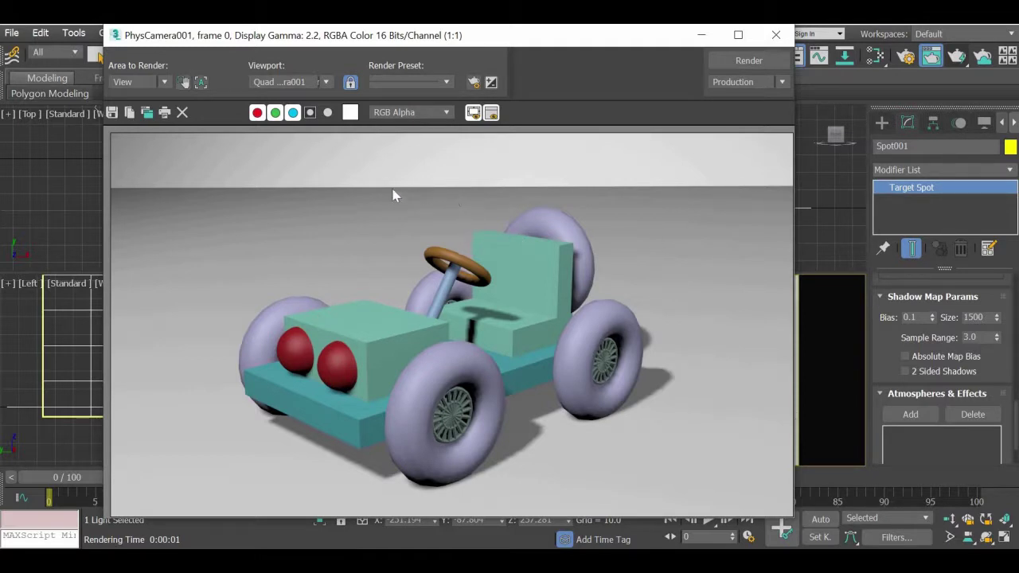
click(111, 114)
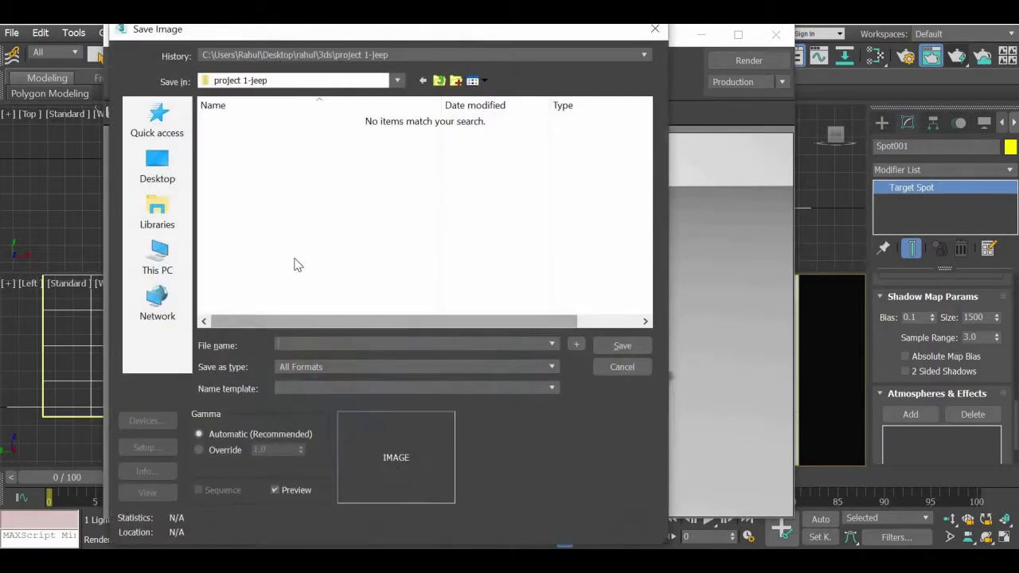
click(326, 367)
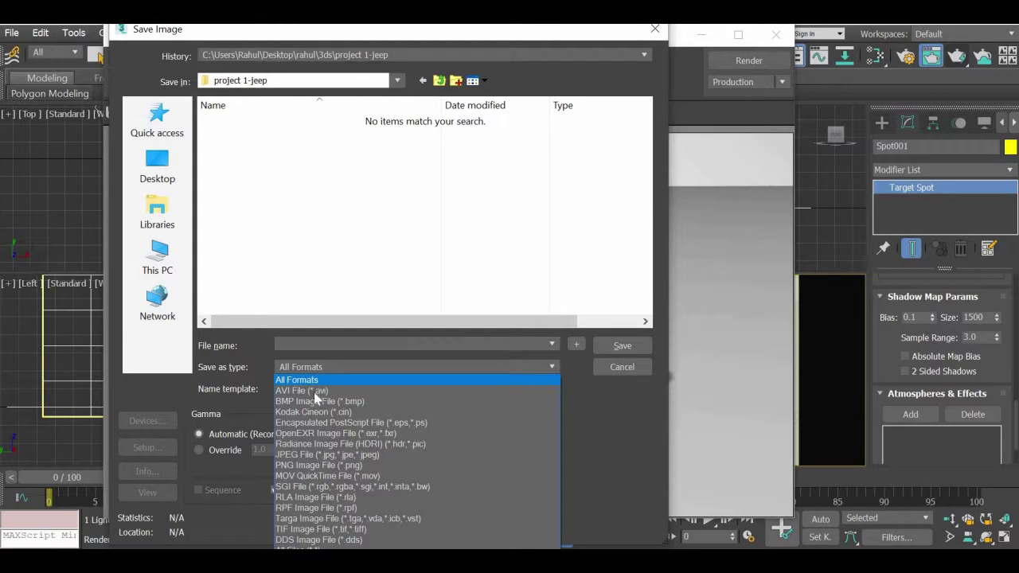
click(318, 455)
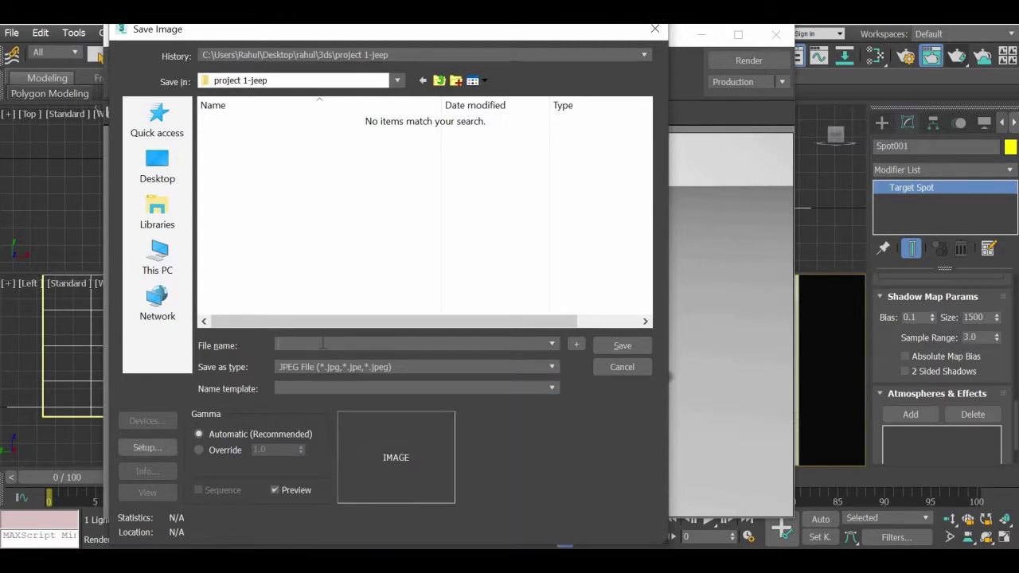
text(jeep)
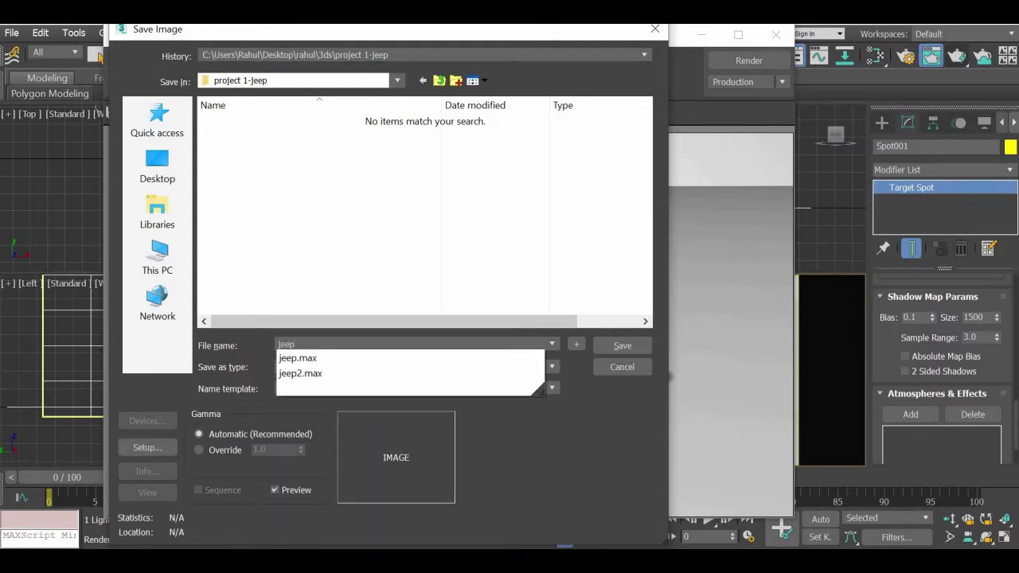
- Save the image into the render 1 folder inside 3ds with the default JPEG settings, and close the rendered frame
click(274, 81)
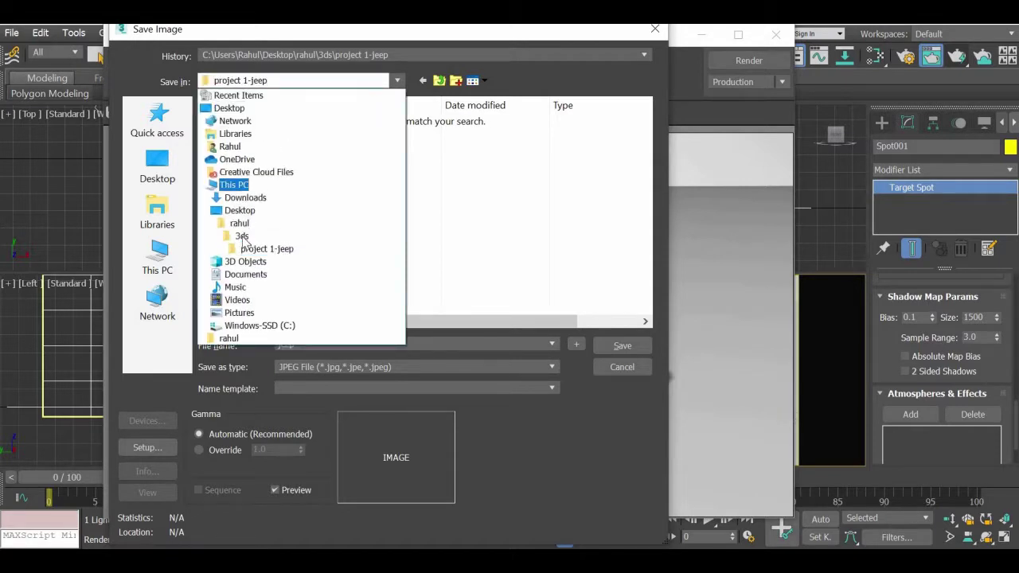
click(279, 235)
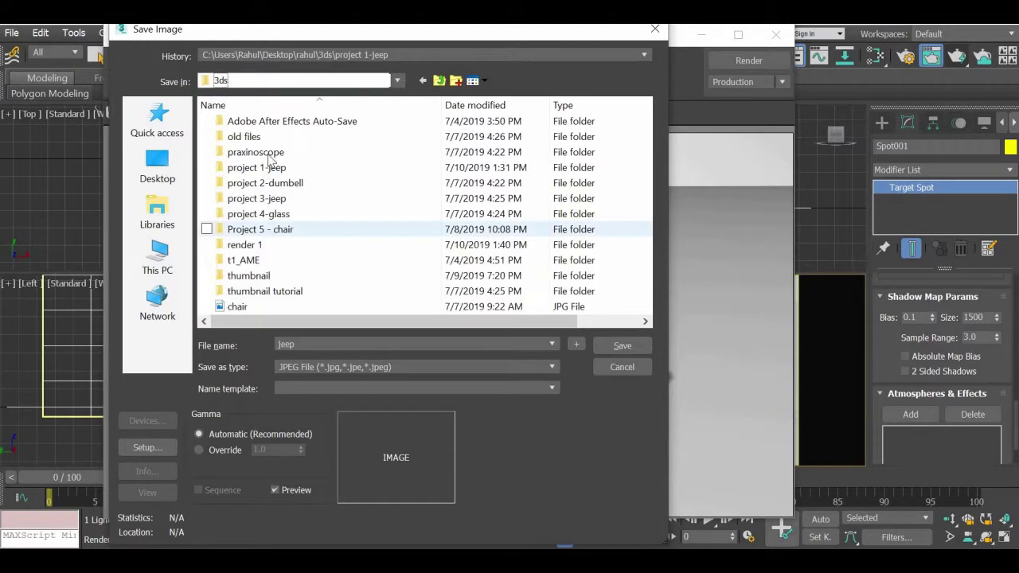
double_click(249, 245)
click(623, 345)
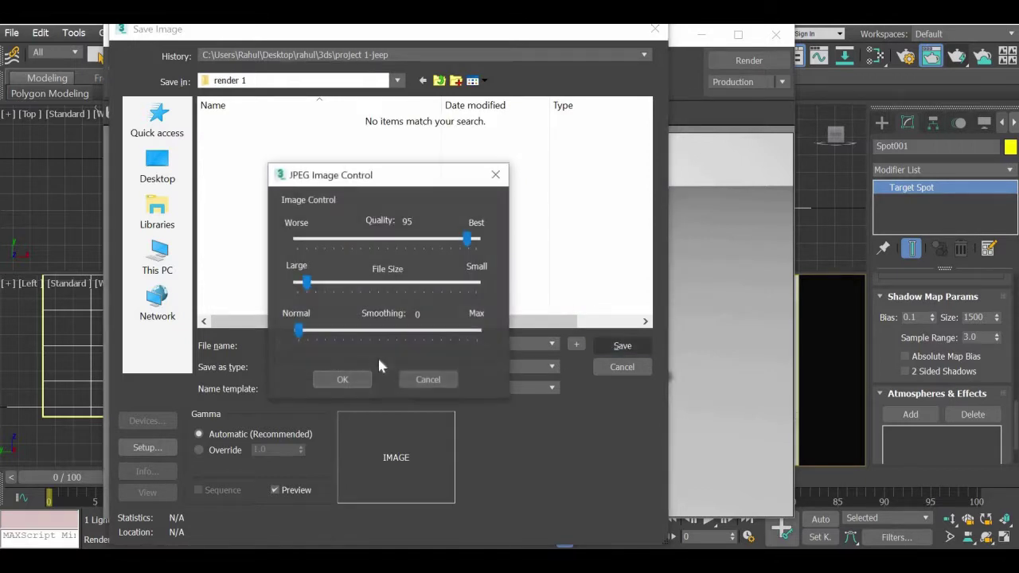
key(Return)
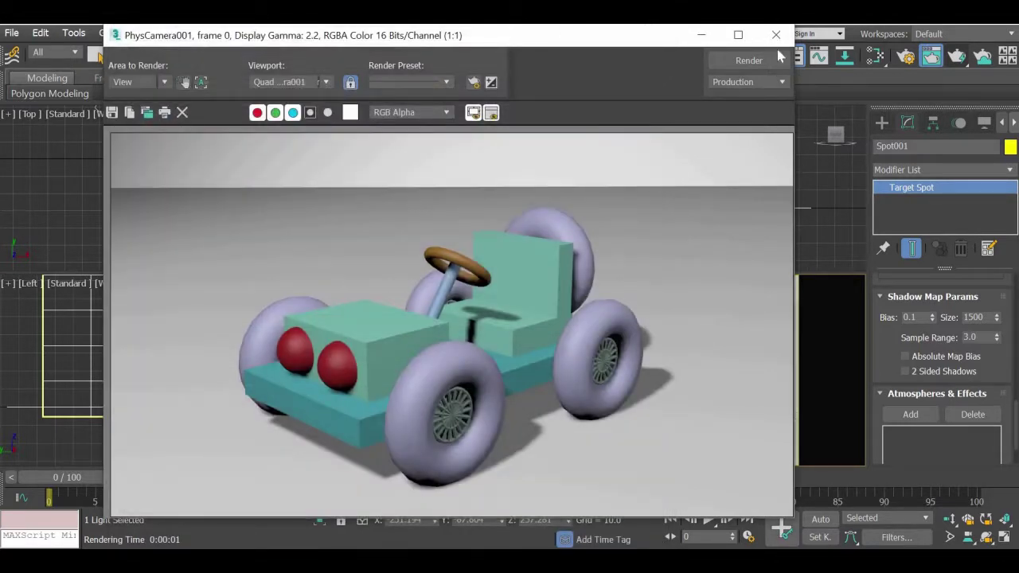
click(777, 35)
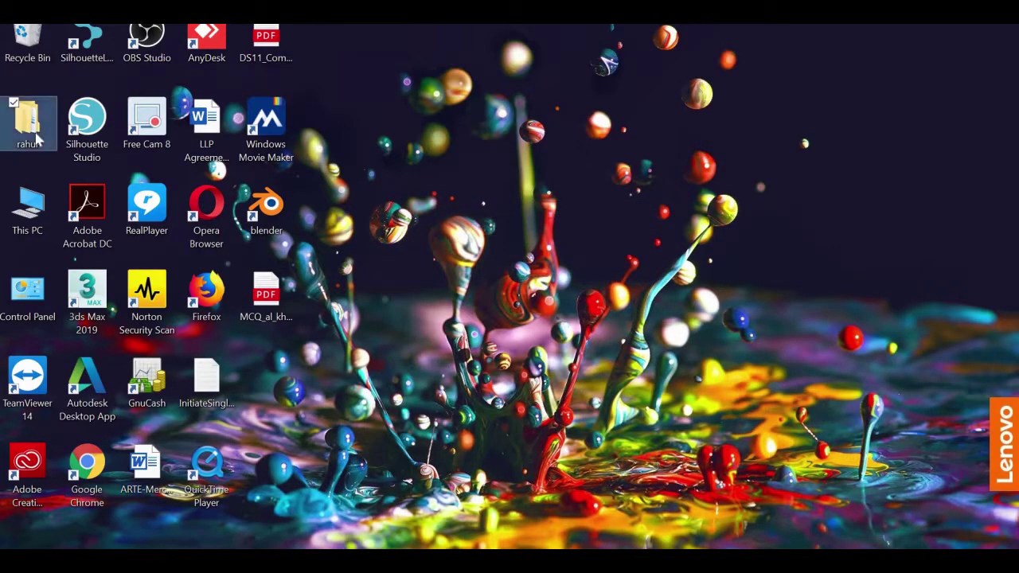
- From the desktop, browse to the render 1 folder inside 3ds and view the saved jeep image in Photos
double_click(27, 127)
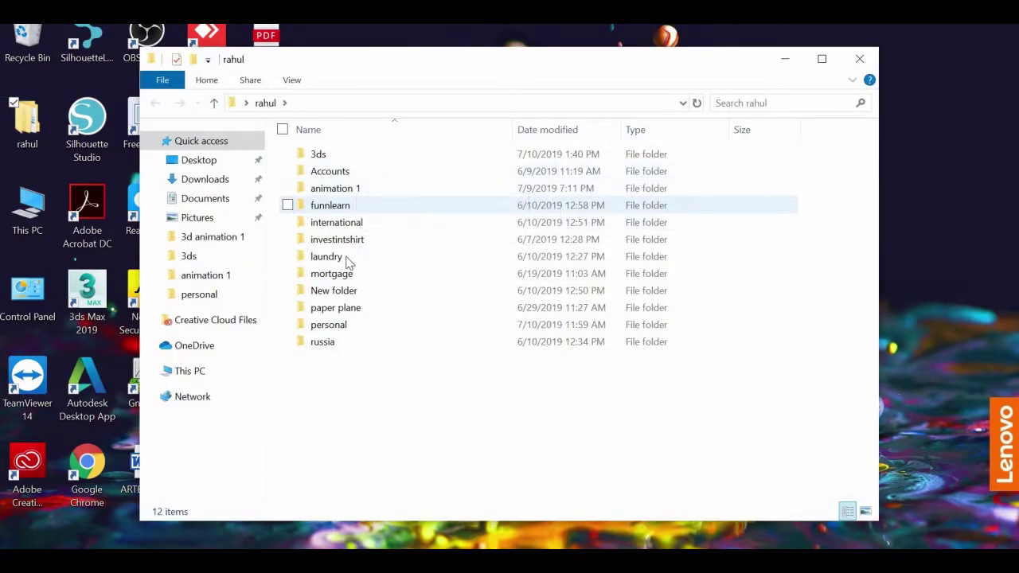
double_click(319, 155)
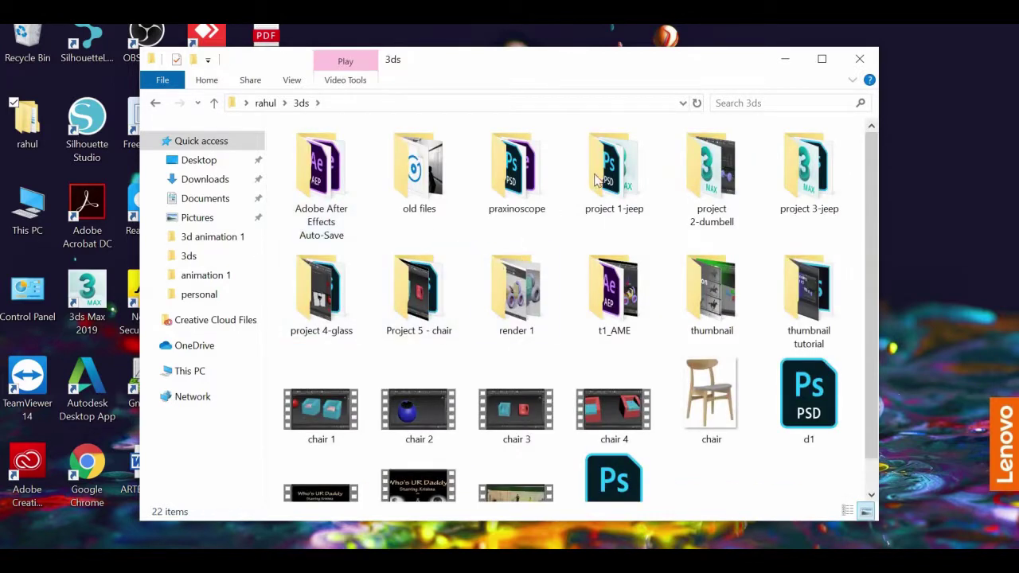
double_click(500, 274)
click(321, 151)
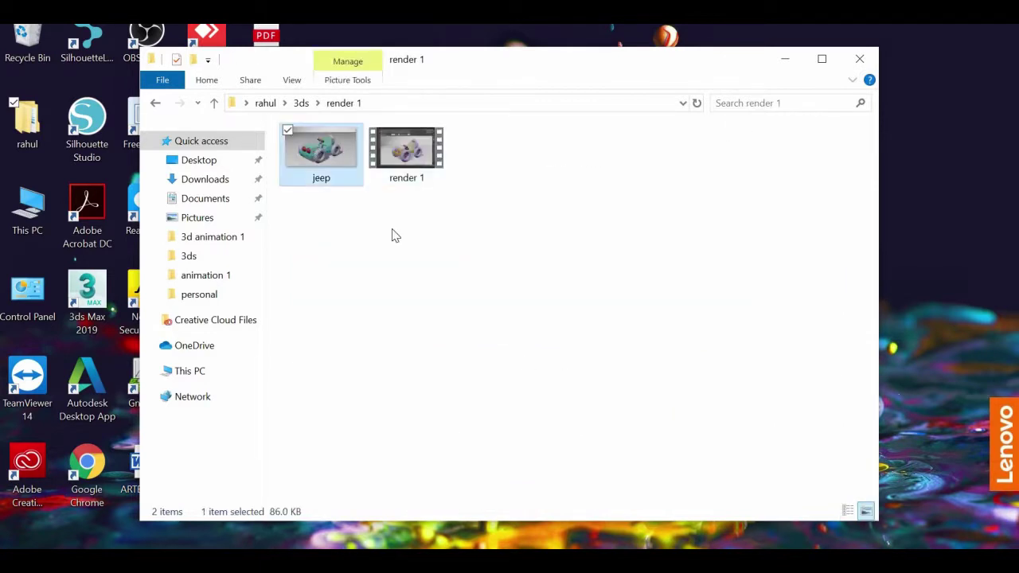
key(Return)
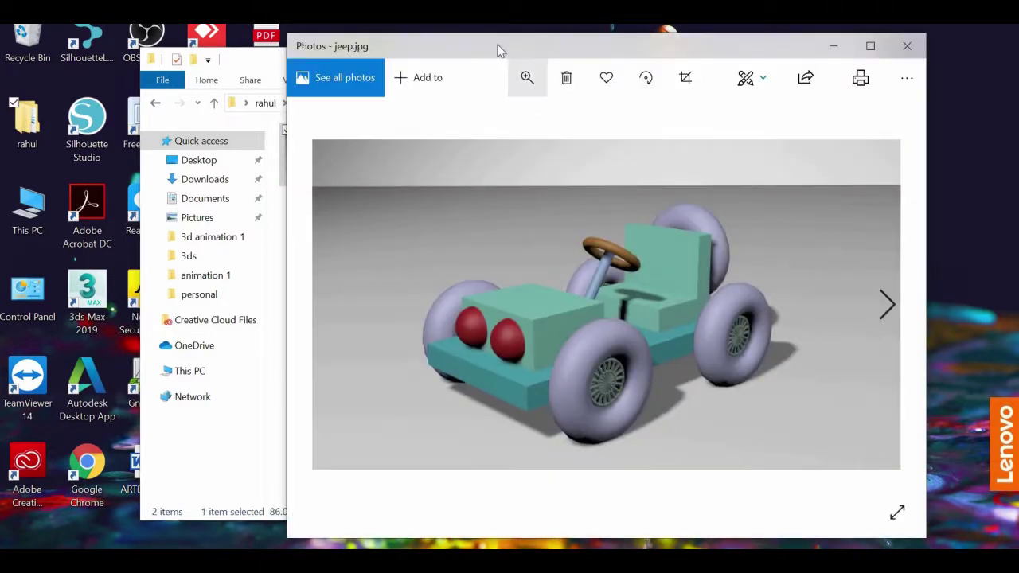
drag(500, 50, 320, 47)
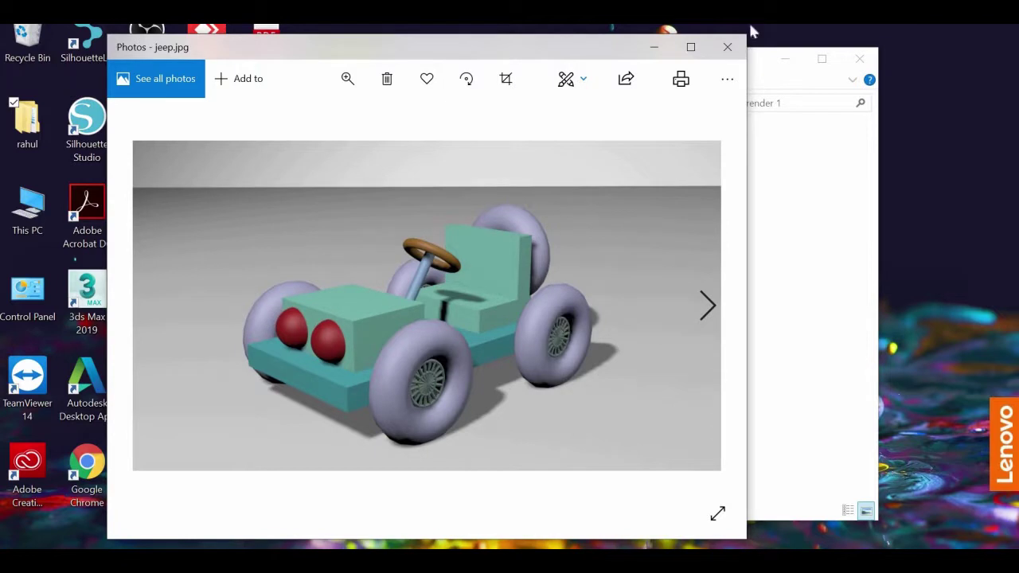
- Close the jeep image and its folder window, and switch back to the jeep2.max scene in 3ds Max
click(728, 47)
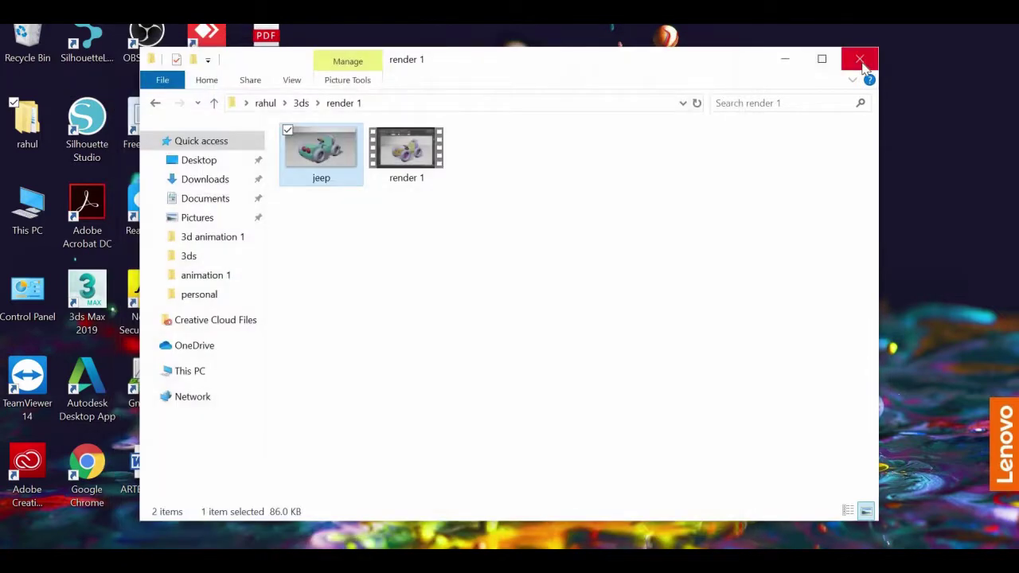
click(864, 65)
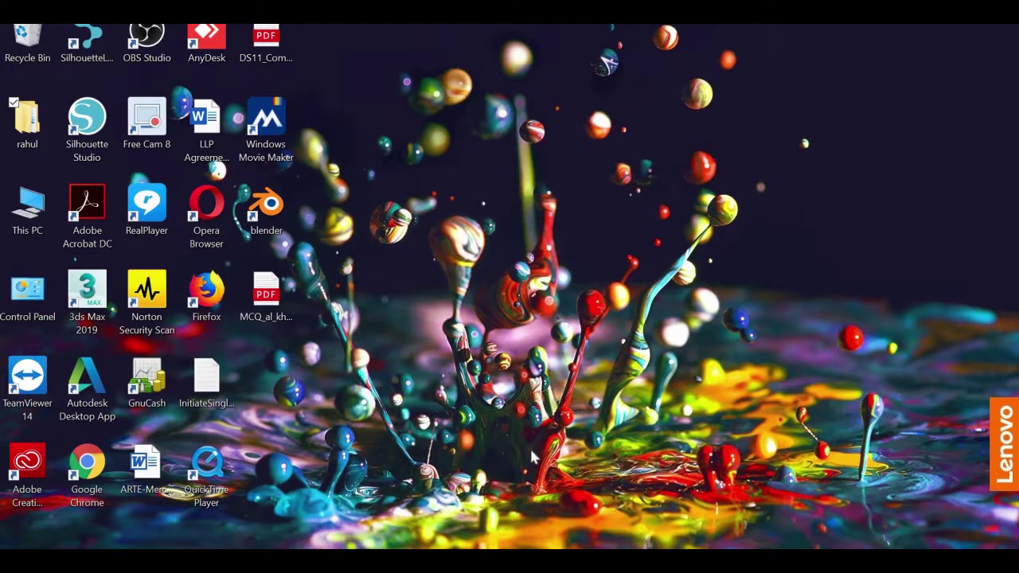
mouse_move(571, 558)
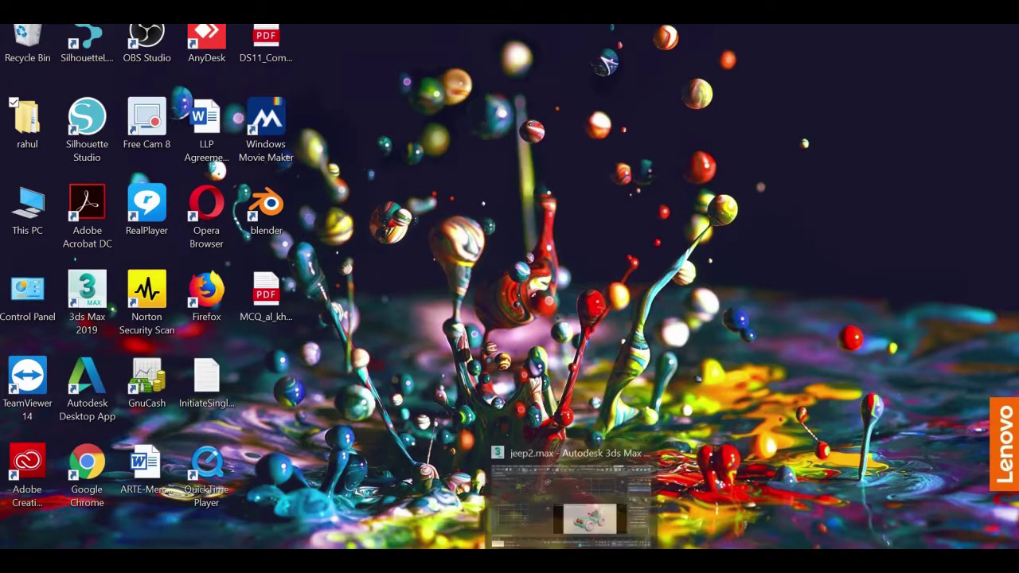
click(572, 505)
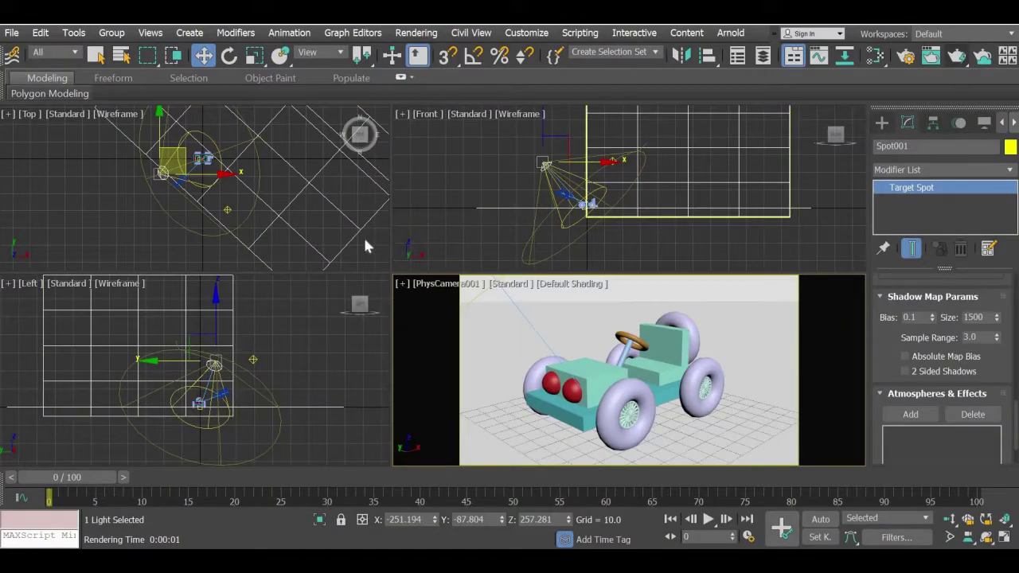